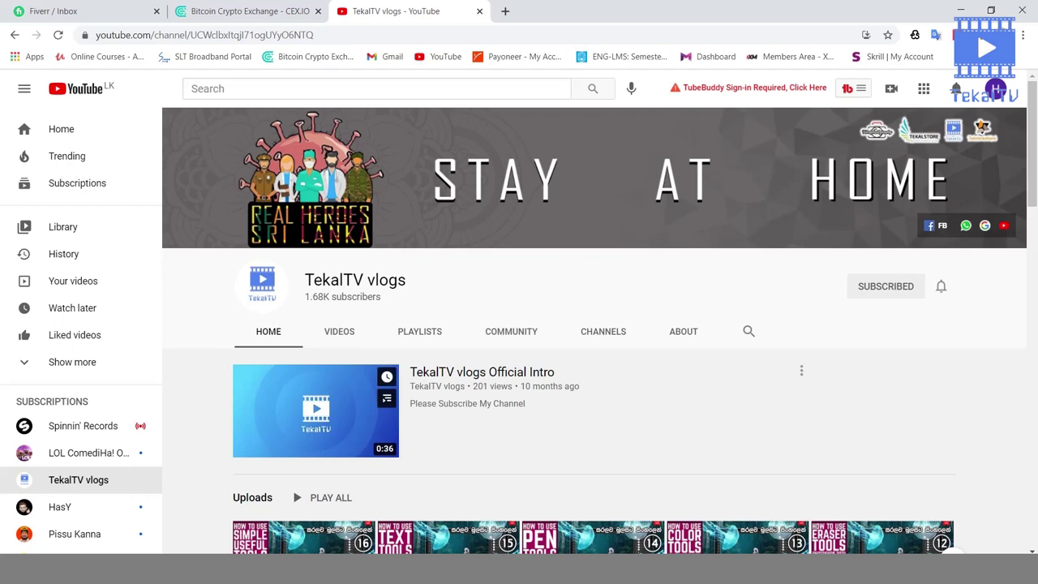
Select the Tekalcreations text layer above Recreated logo and show its fx effects list.
scroll(316, 414, down, 2)
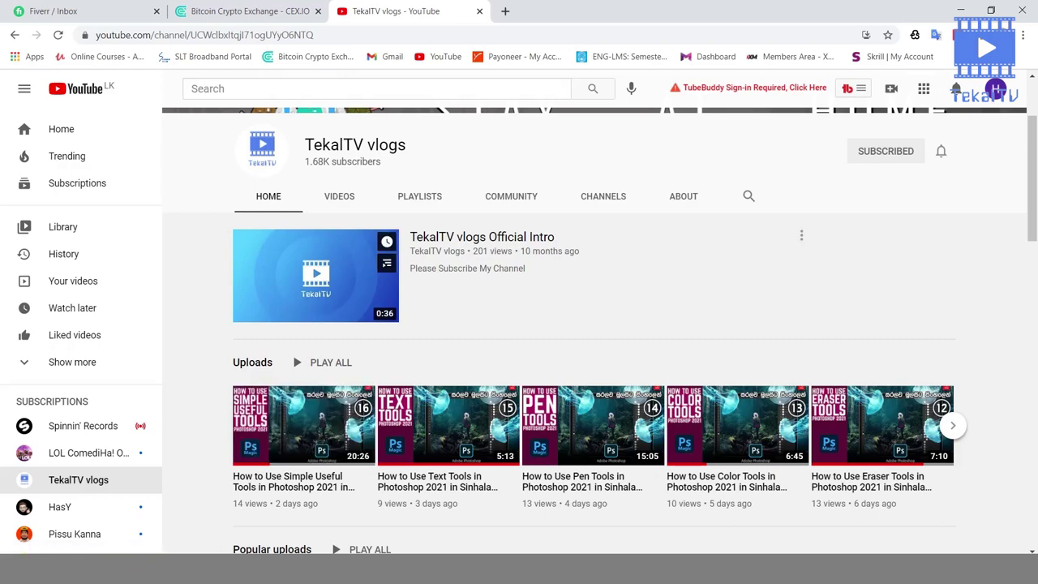
scroll(362, 418, down, 4)
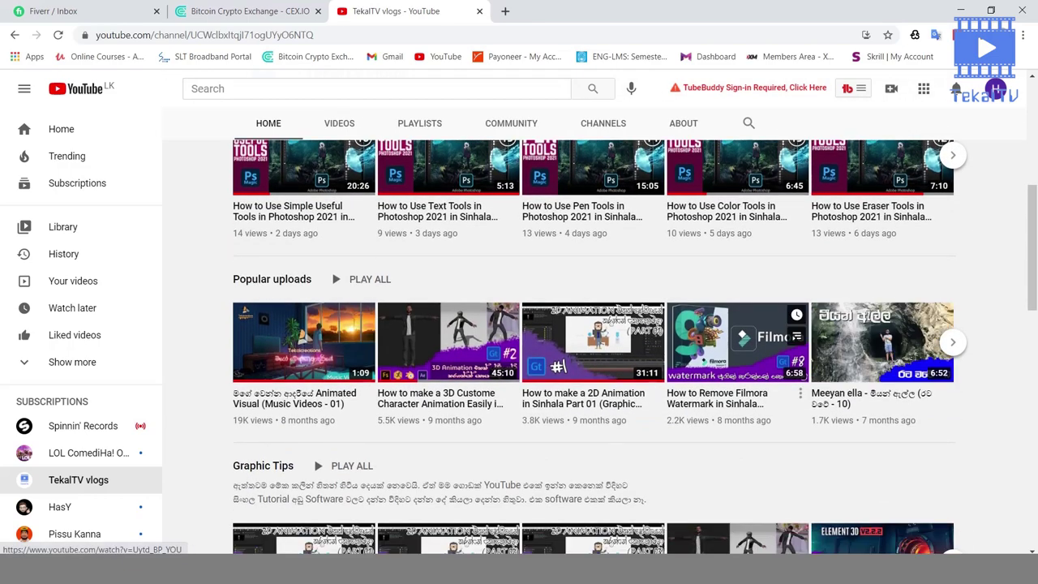
scroll(362, 349, down, 3)
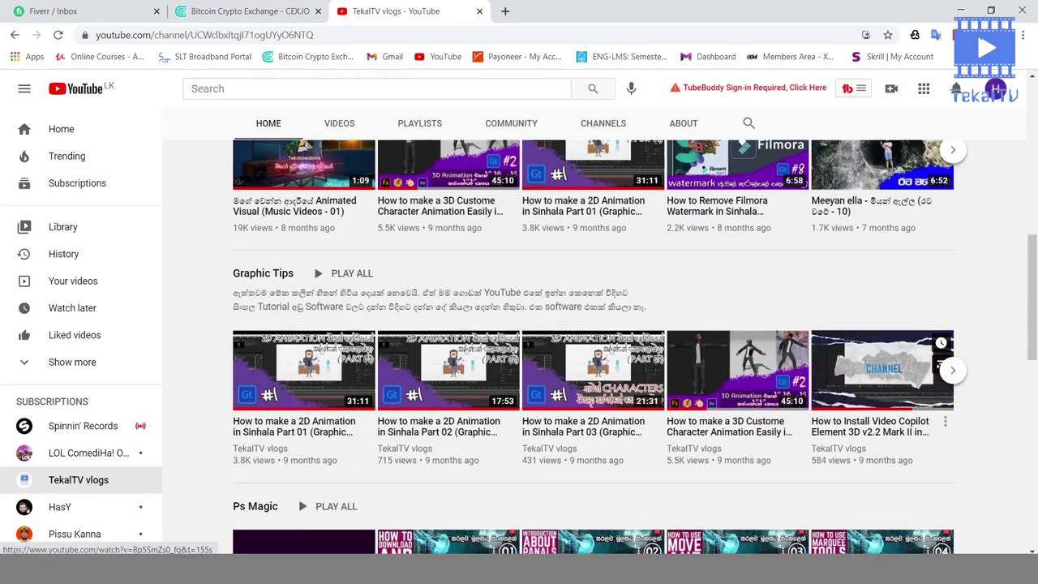
scroll(616, 389, down, 5)
scroll(616, 397, down, 2)
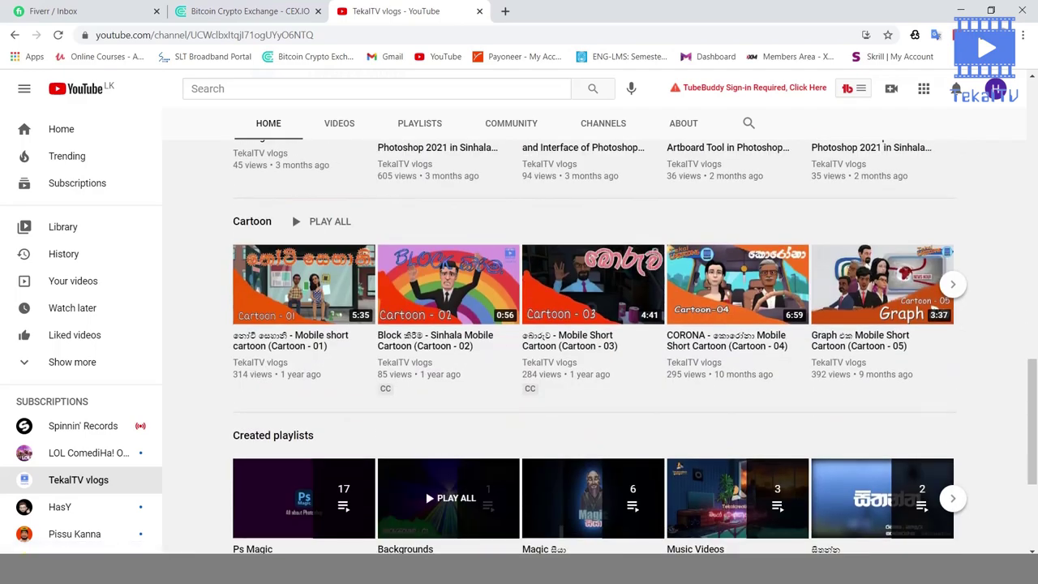
scroll(616, 398, down, 2)
scroll(594, 347, up, 2)
scroll(594, 347, up, 2)
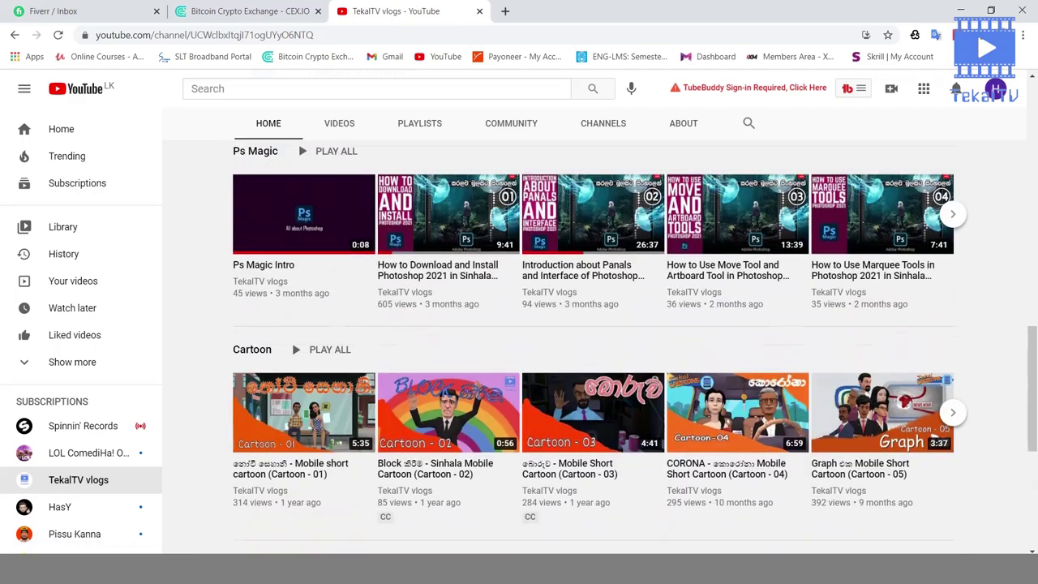
scroll(594, 347, up, 4)
scroll(595, 348, up, 3)
scroll(592, 364, up, 3)
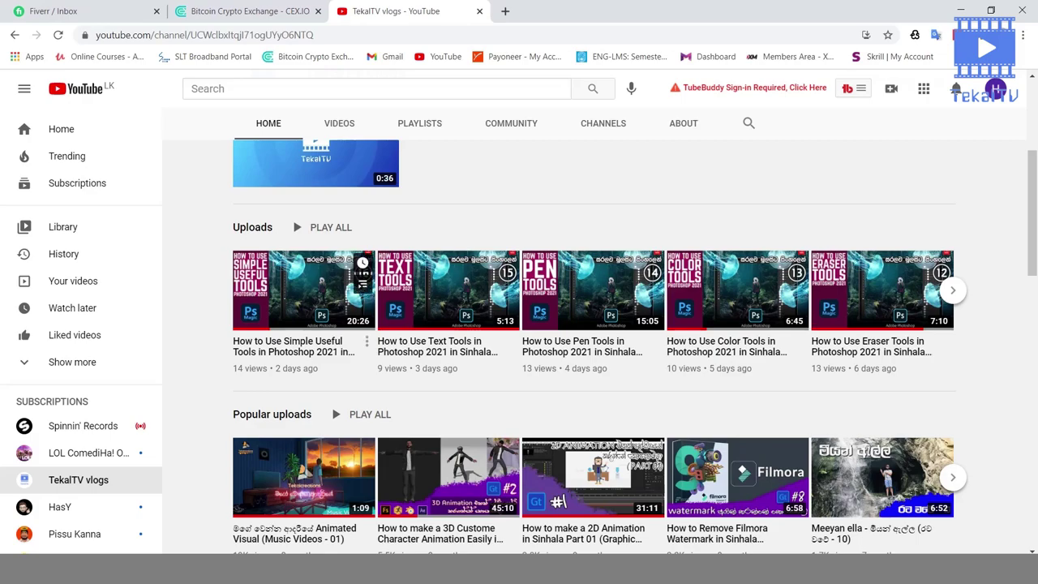
scroll(592, 365, down, 1)
scroll(365, 422, down, 2)
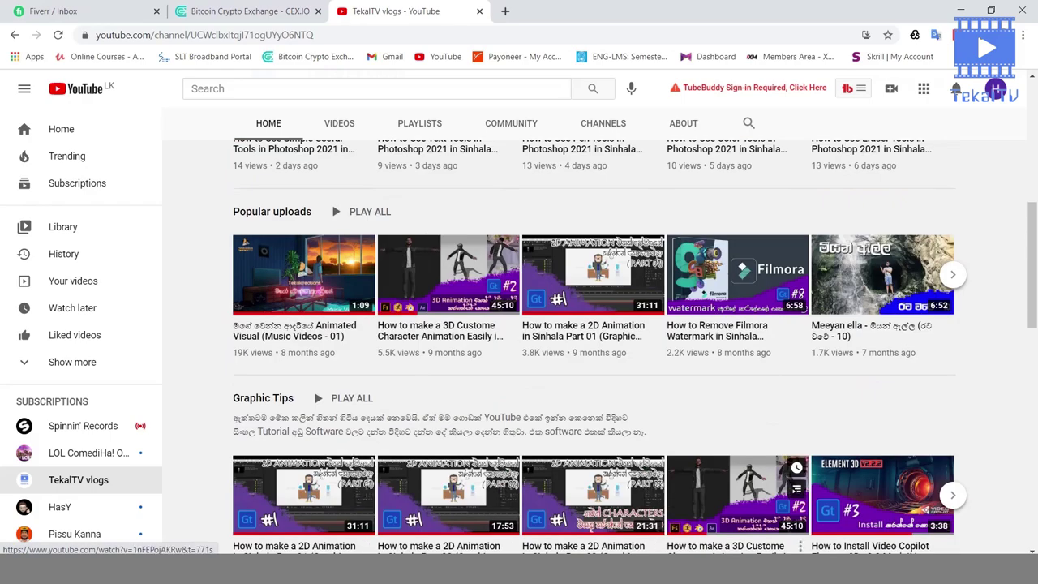
scroll(592, 487, down, 3)
scroll(592, 487, up, 2)
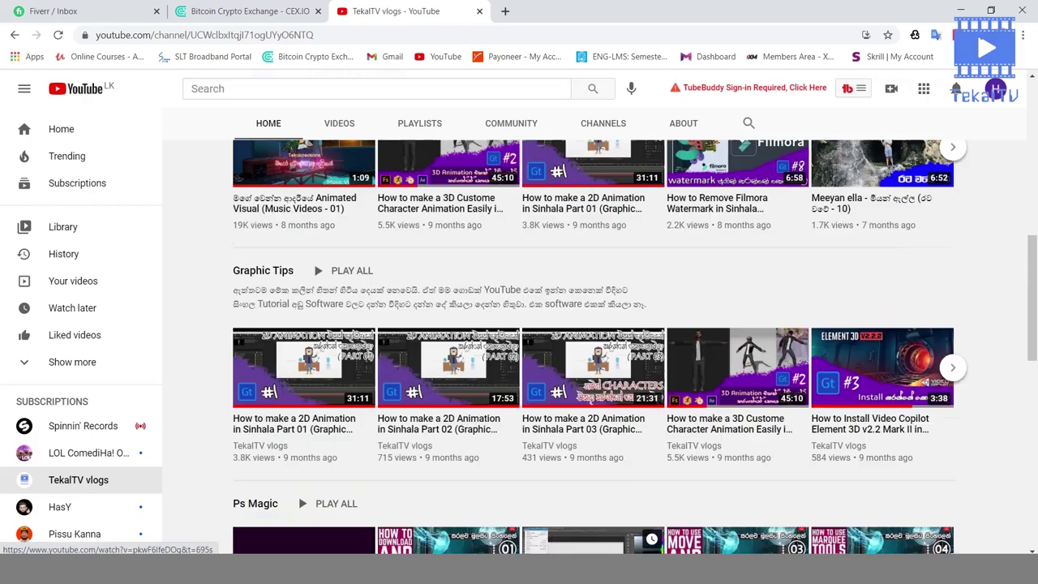
scroll(592, 486, up, 3)
scroll(592, 487, up, 2)
scroll(592, 487, up, 3)
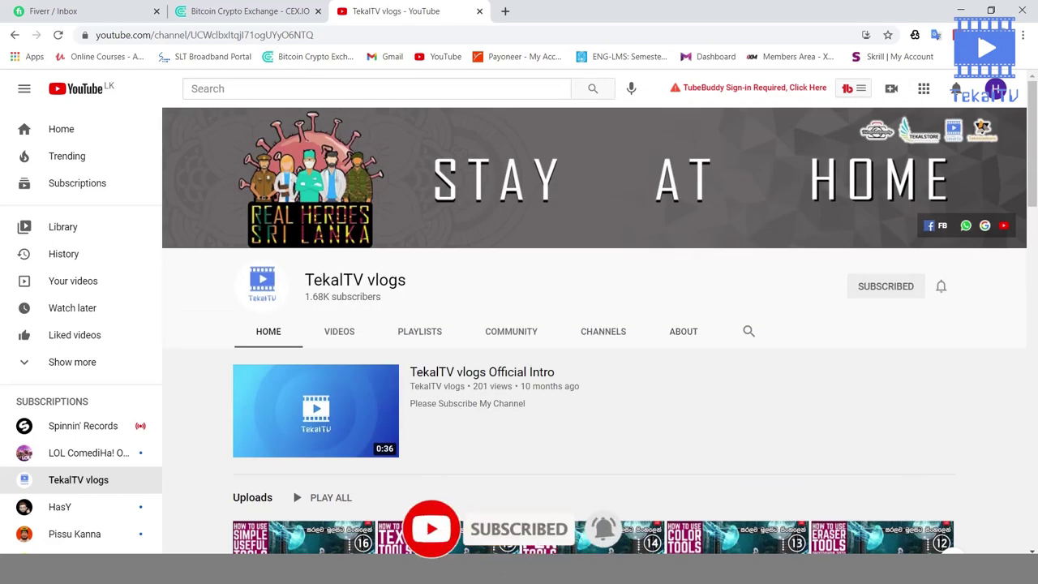
scroll(592, 324, down, 2)
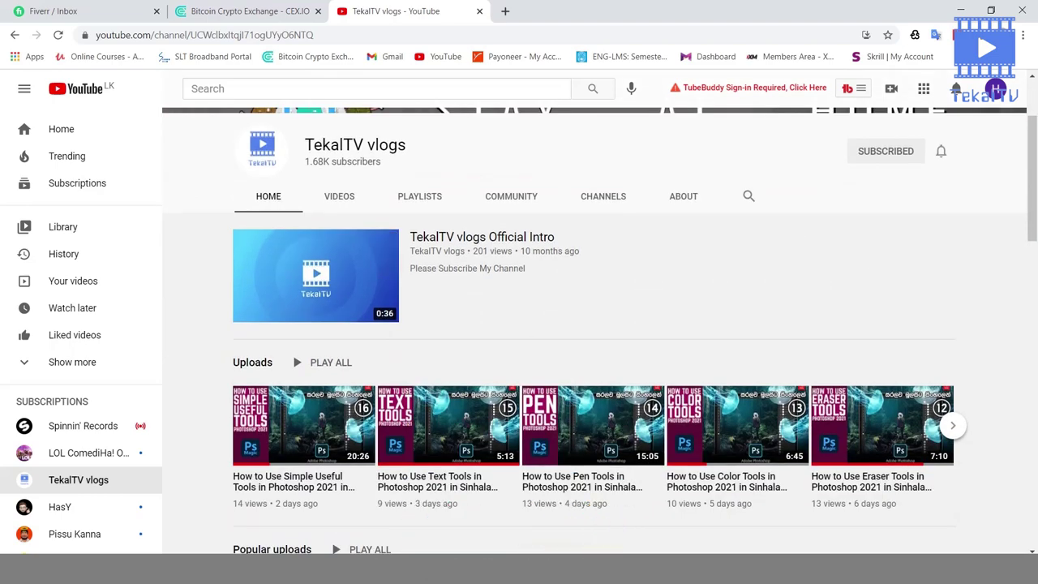
scroll(592, 325, down, 1)
scroll(592, 325, down, 3)
scroll(592, 324, down, 3)
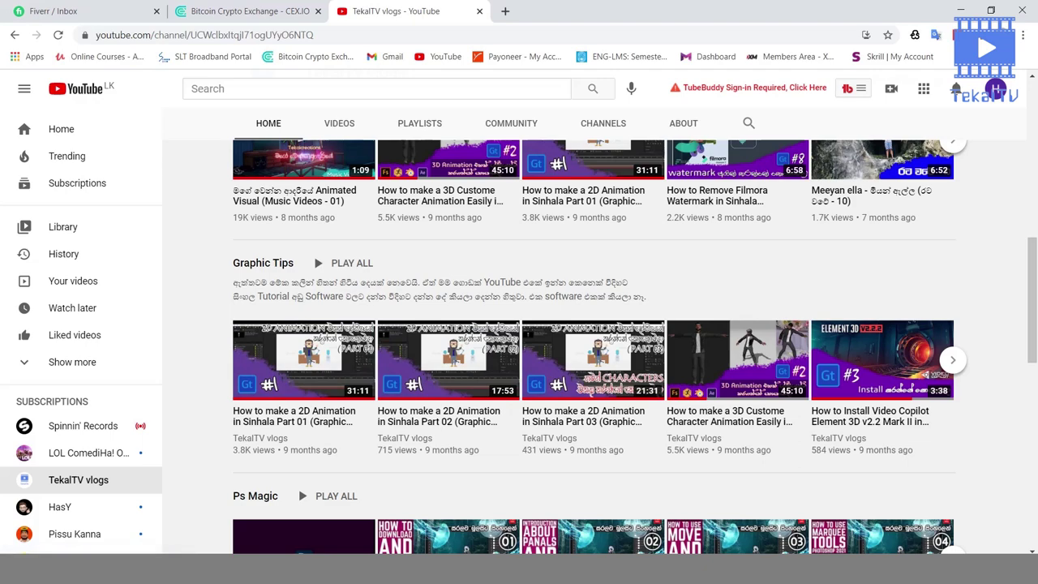
scroll(592, 349, down, 1)
scroll(592, 349, up, 3)
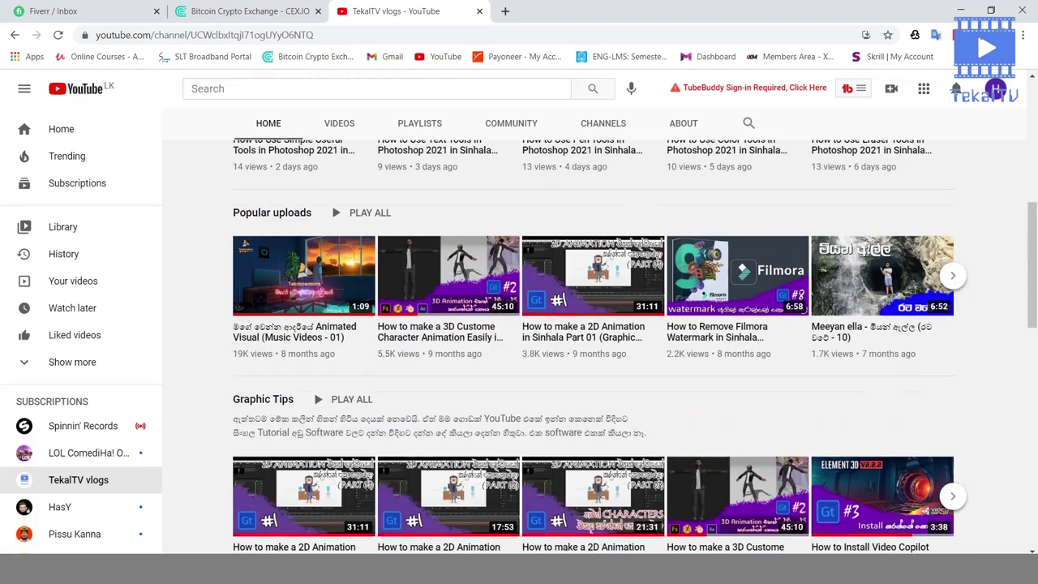
scroll(592, 349, up, 2)
scroll(592, 324, up, 2)
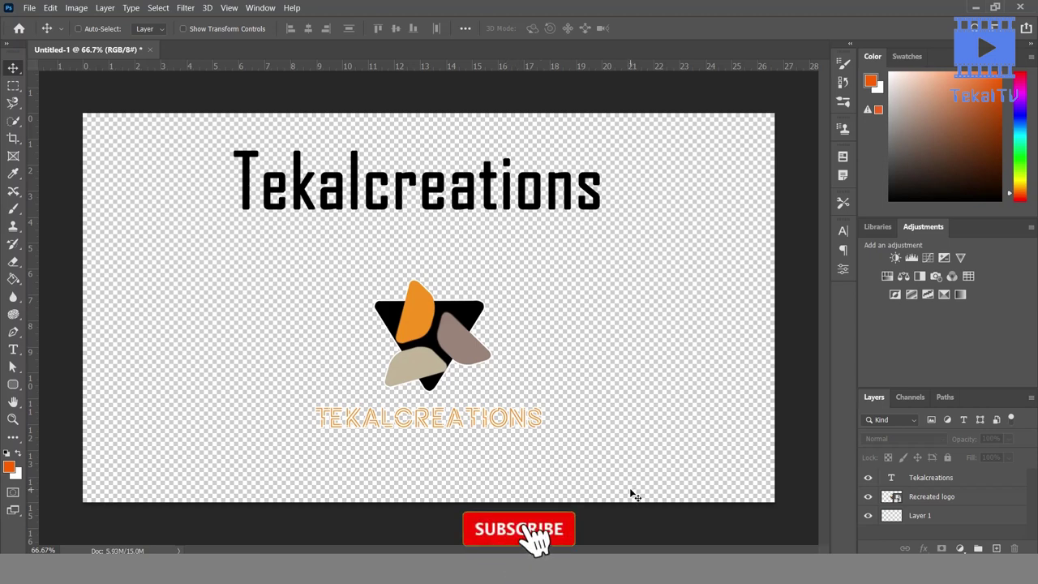
click(939, 479)
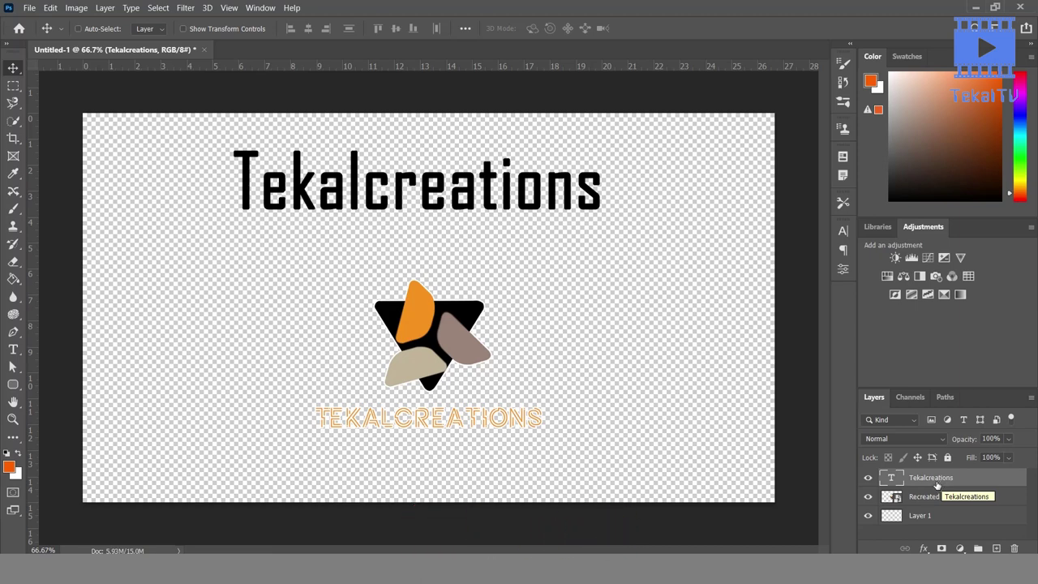
click(928, 501)
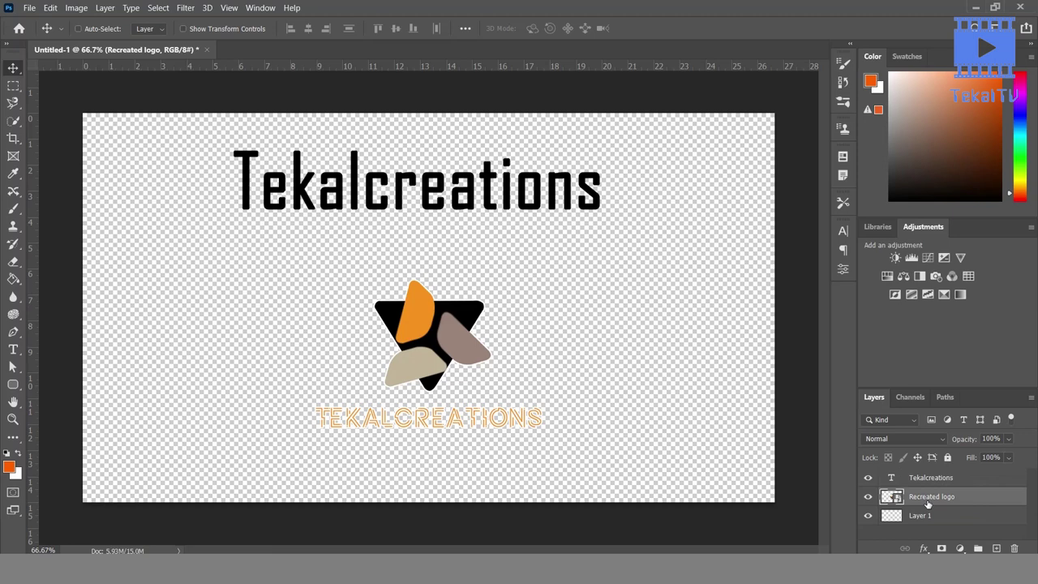
click(930, 482)
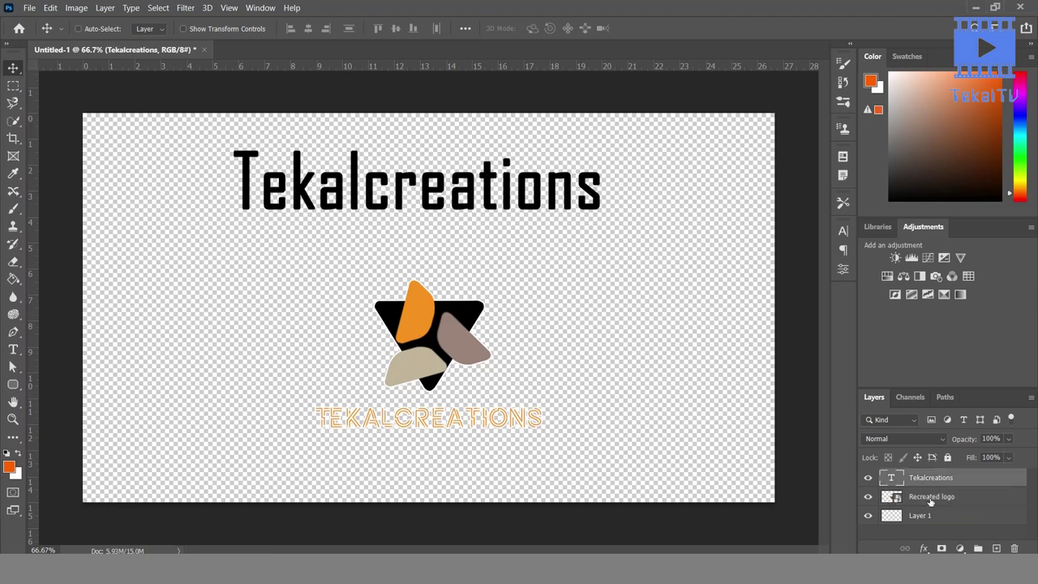
click(931, 498)
click(933, 480)
click(931, 499)
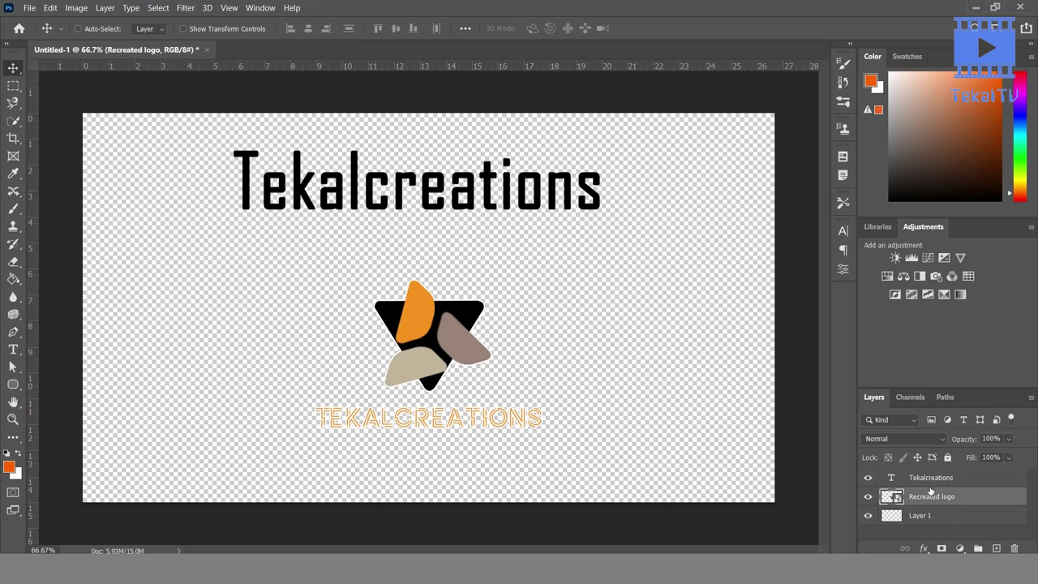
click(934, 480)
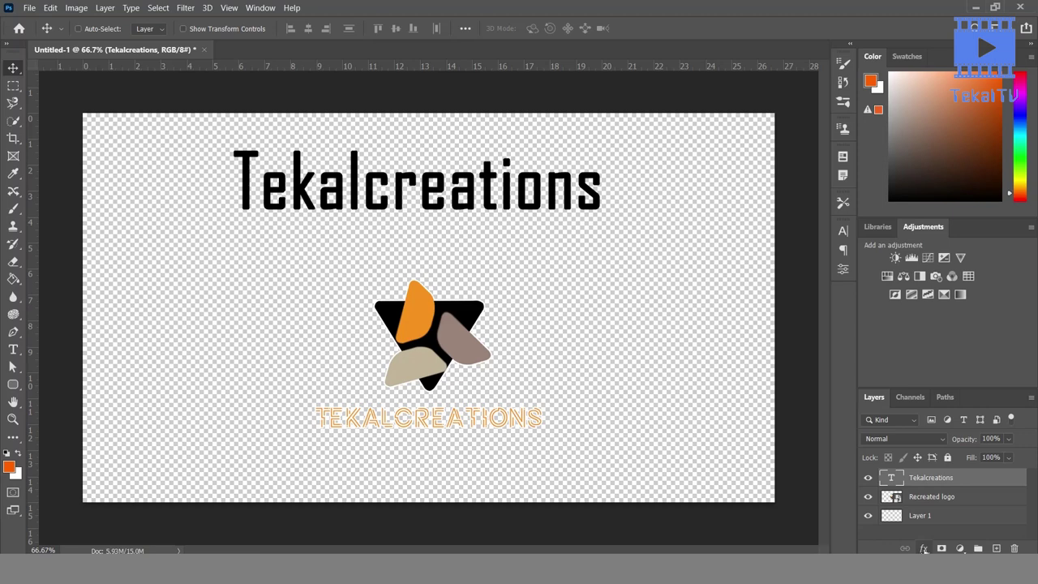
click(923, 549)
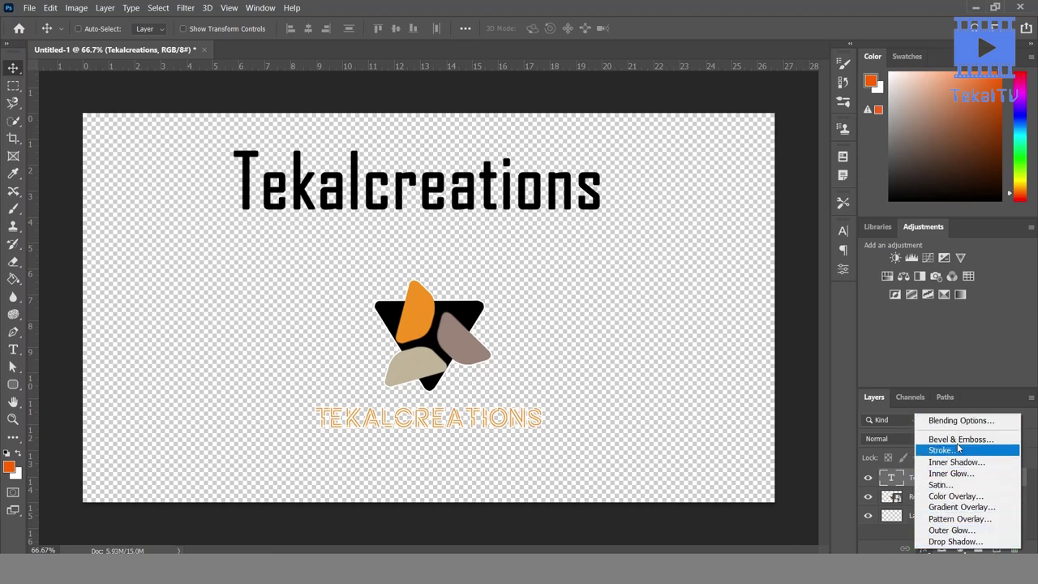
Preview Bevel & Emboss on the Tekalcreations text in Blending Options, then cancel it.
right_click(900, 485)
right_click(914, 484)
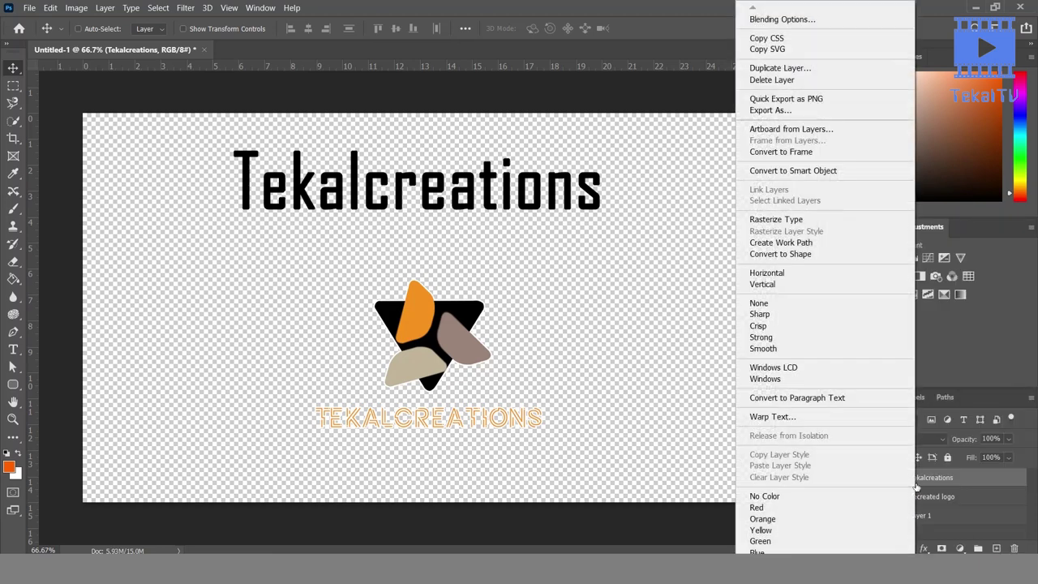
click(791, 18)
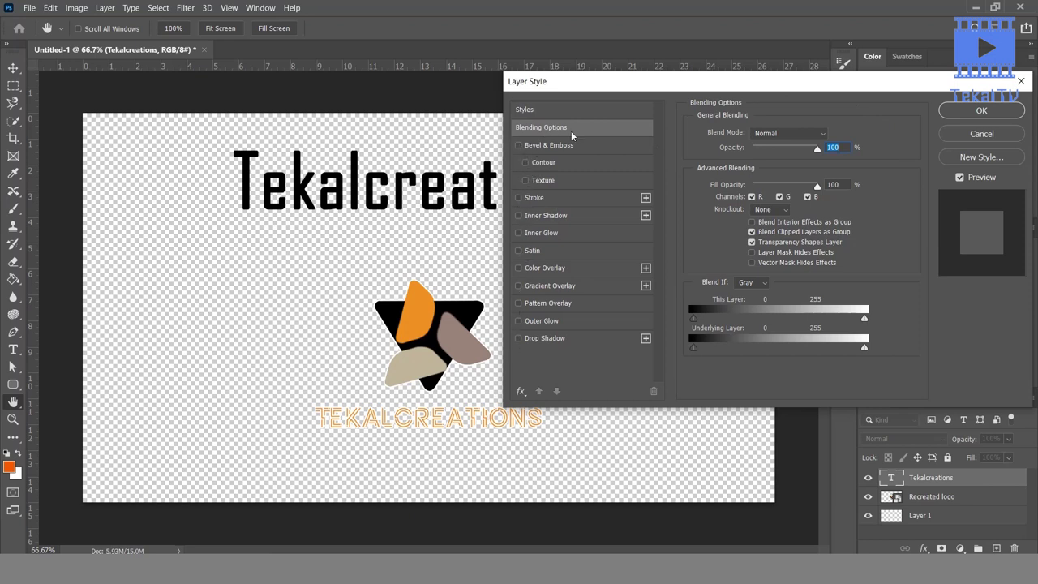
drag(632, 81, 608, 81)
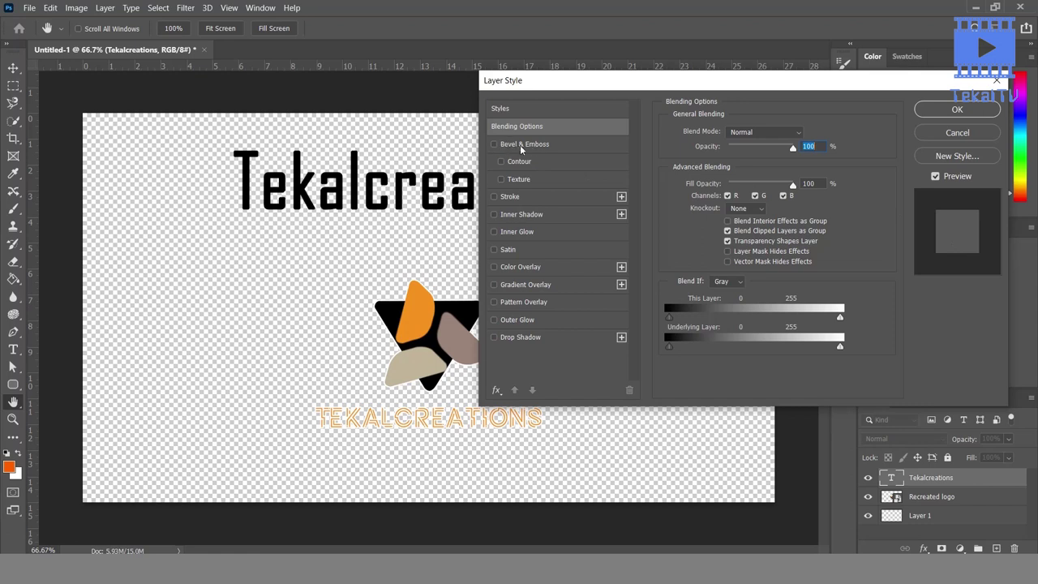
click(511, 146)
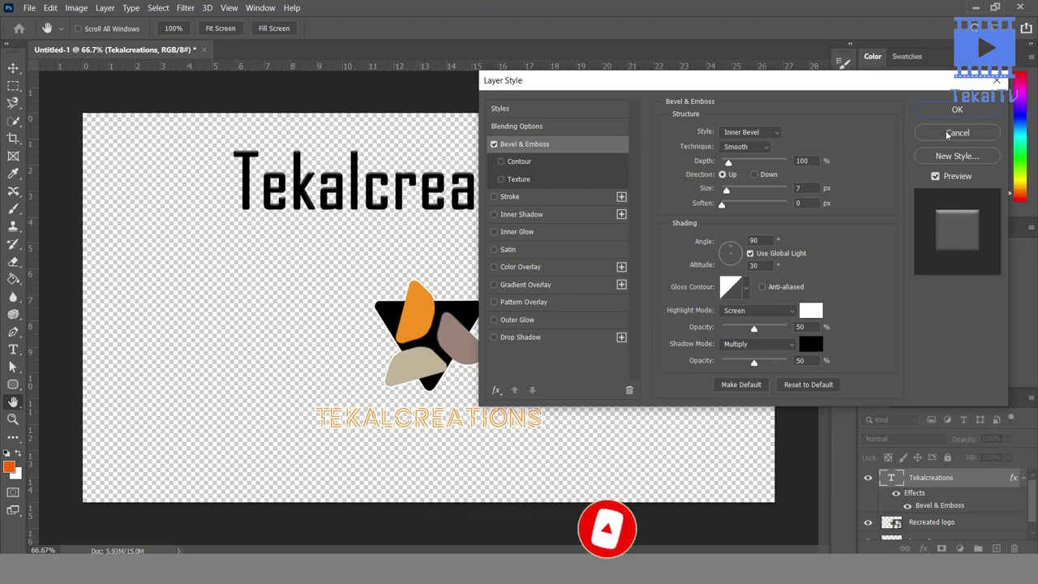
click(957, 133)
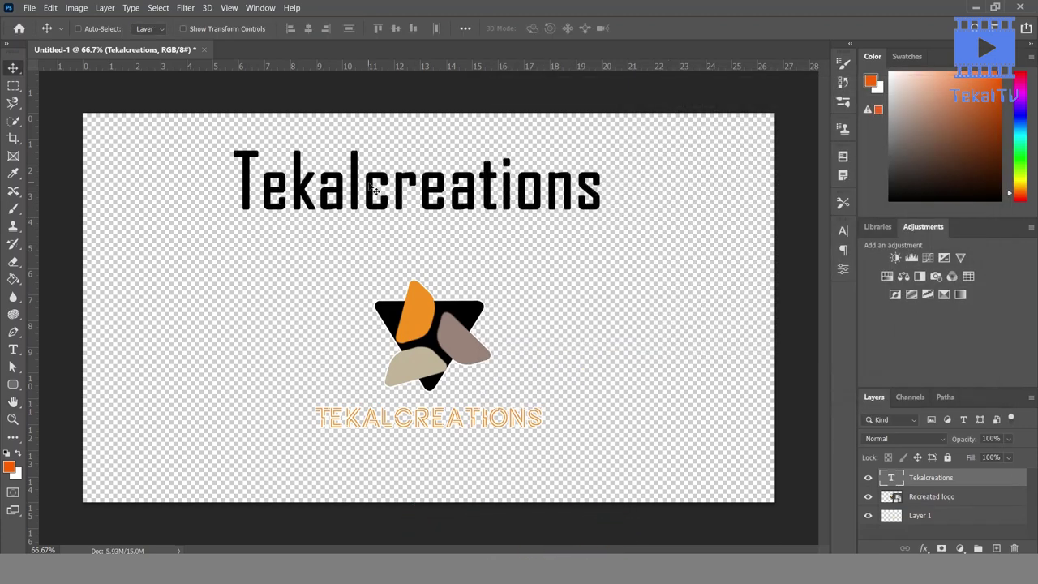
Recolour the Tekalcreations heading text to ff0000 with the Type tool and commit the edit.
key(t)
double_click(377, 170)
click(540, 28)
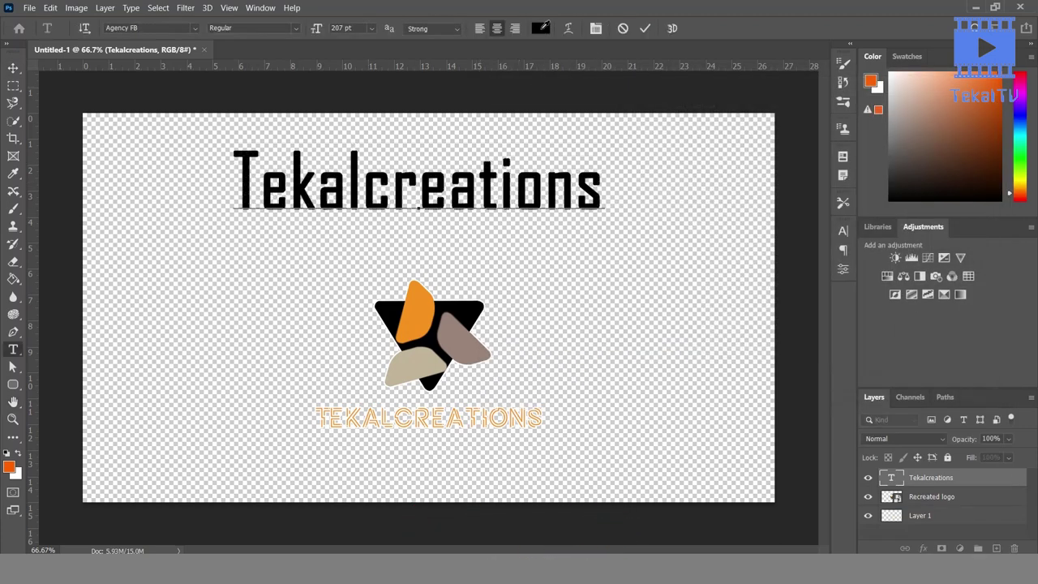
click(752, 237)
drag(774, 222, 907, 231)
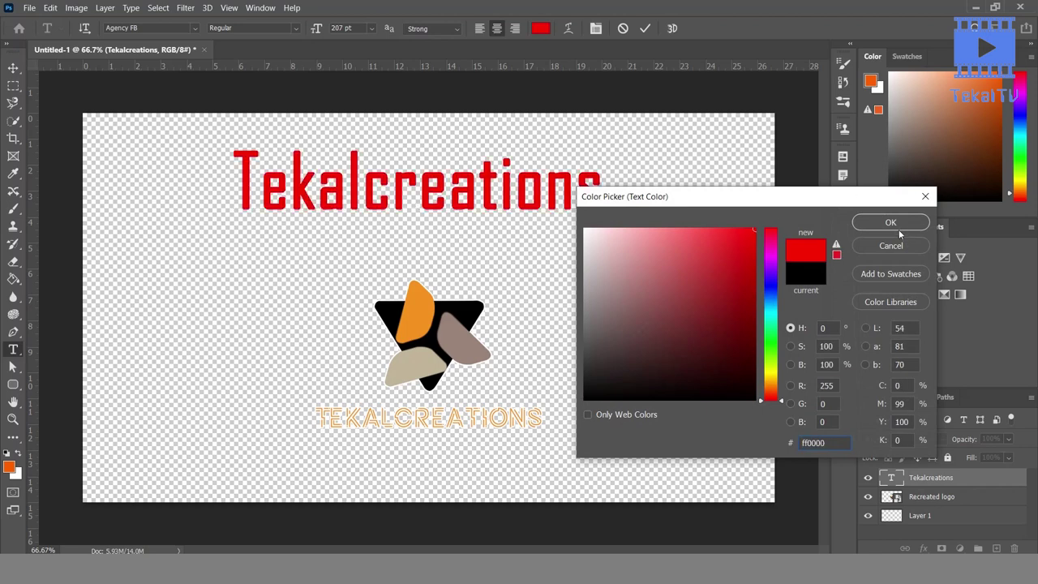
click(895, 224)
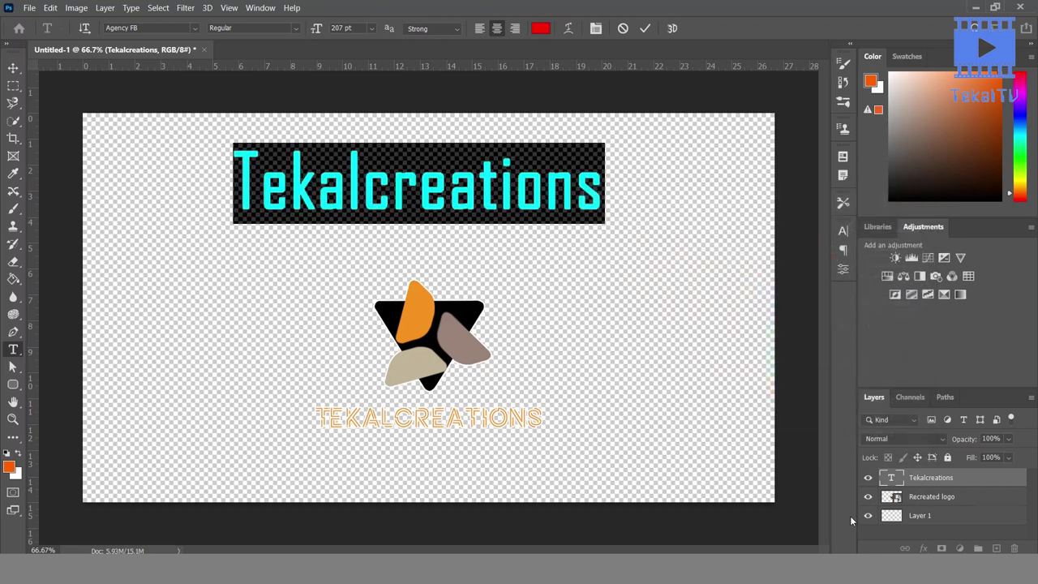
click(937, 530)
key(v)
click(946, 484)
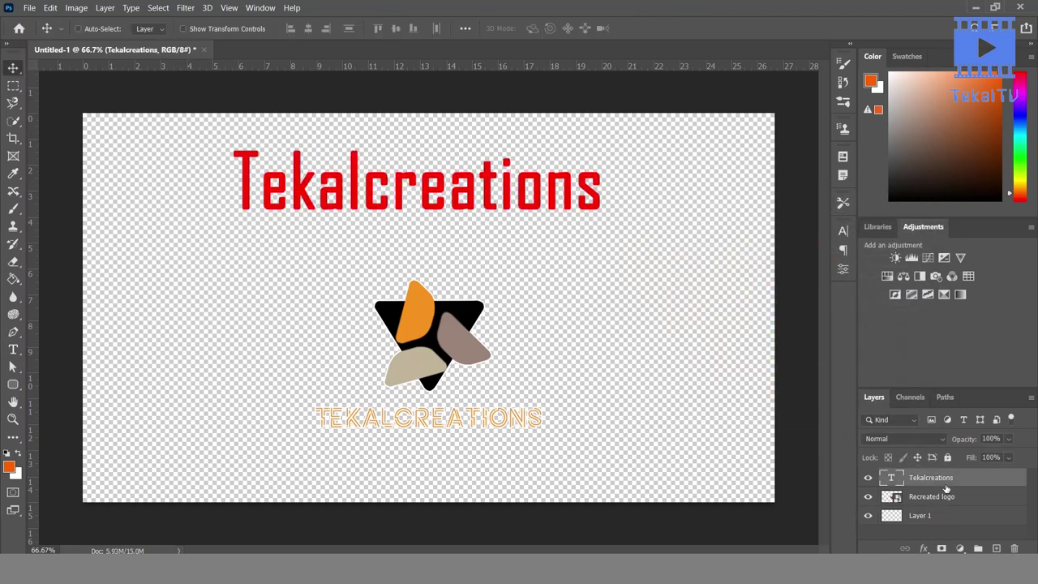
right_click(946, 487)
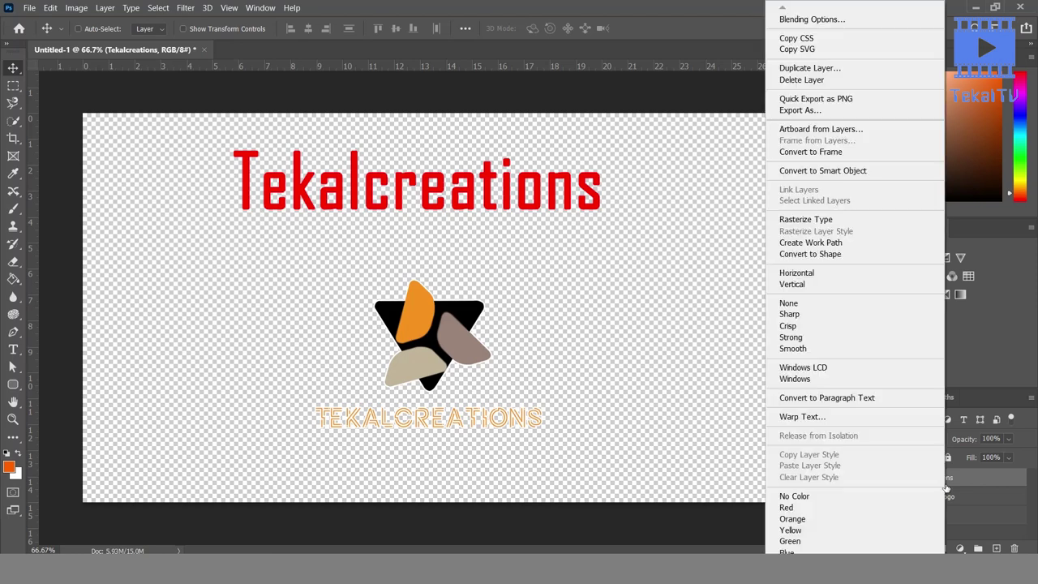
Add Bevel & Emboss to the red heading and keep the Inner Bevel style.
click(804, 20)
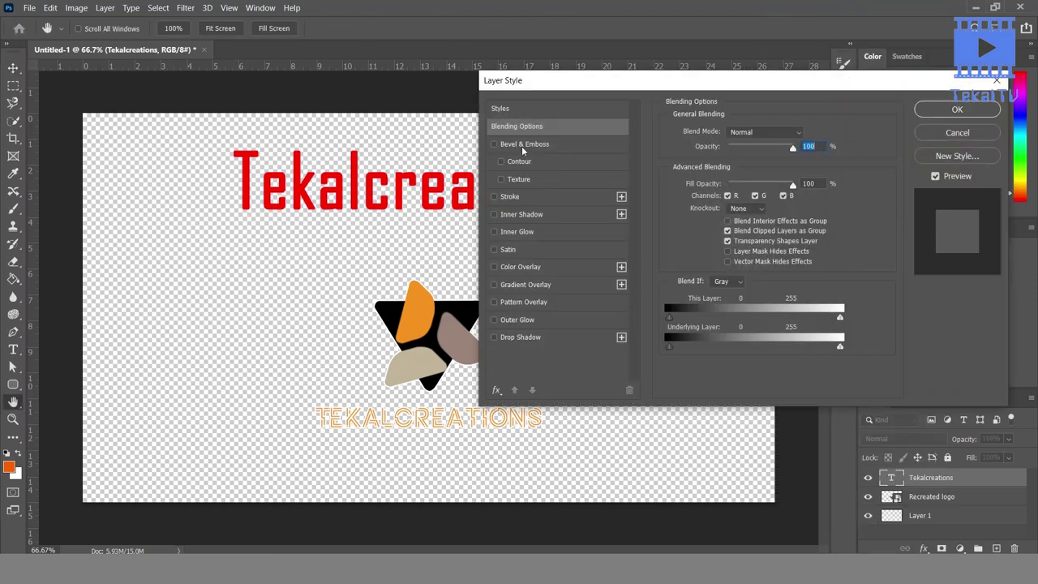
click(521, 144)
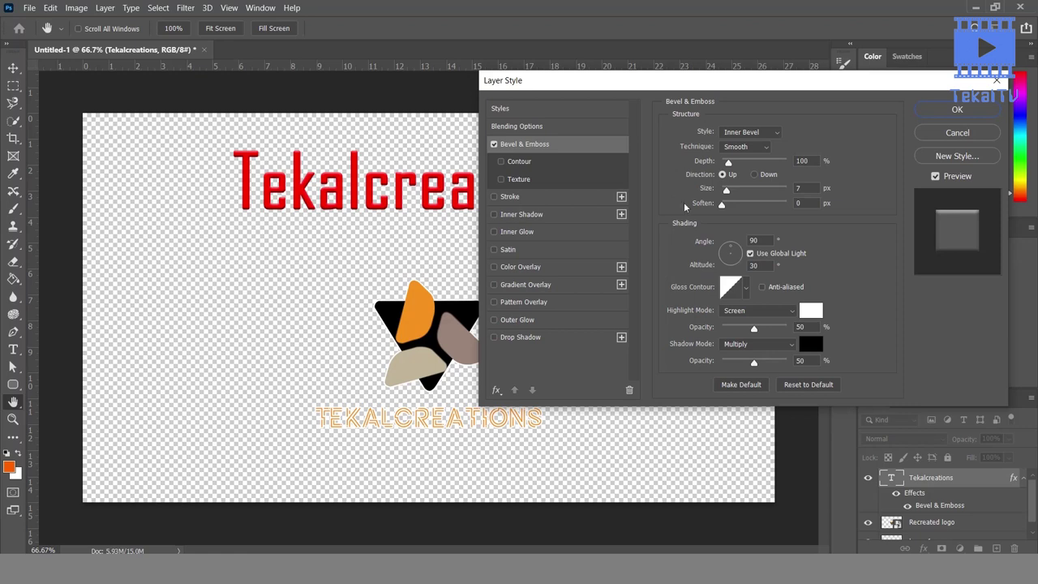
click(750, 134)
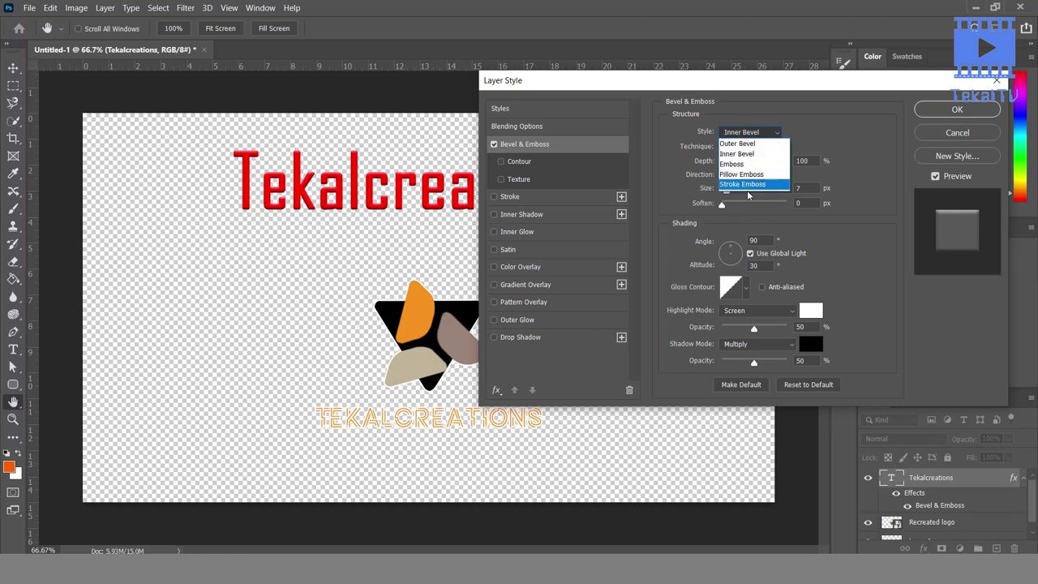
click(829, 139)
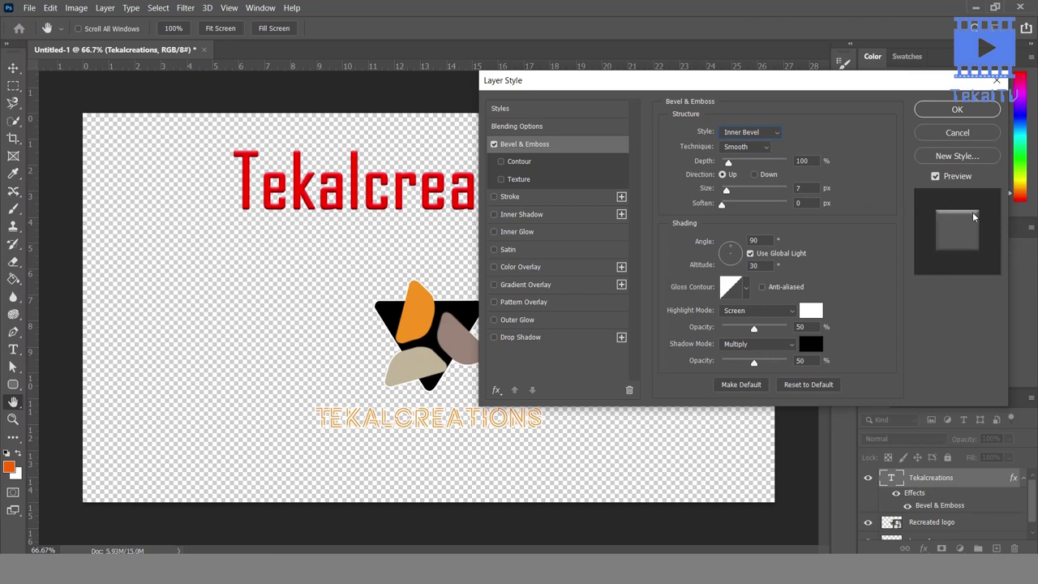
Try the Chisel Hard and Chisel Soft bevel techniques, then return to Smooth.
click(733, 146)
click(734, 164)
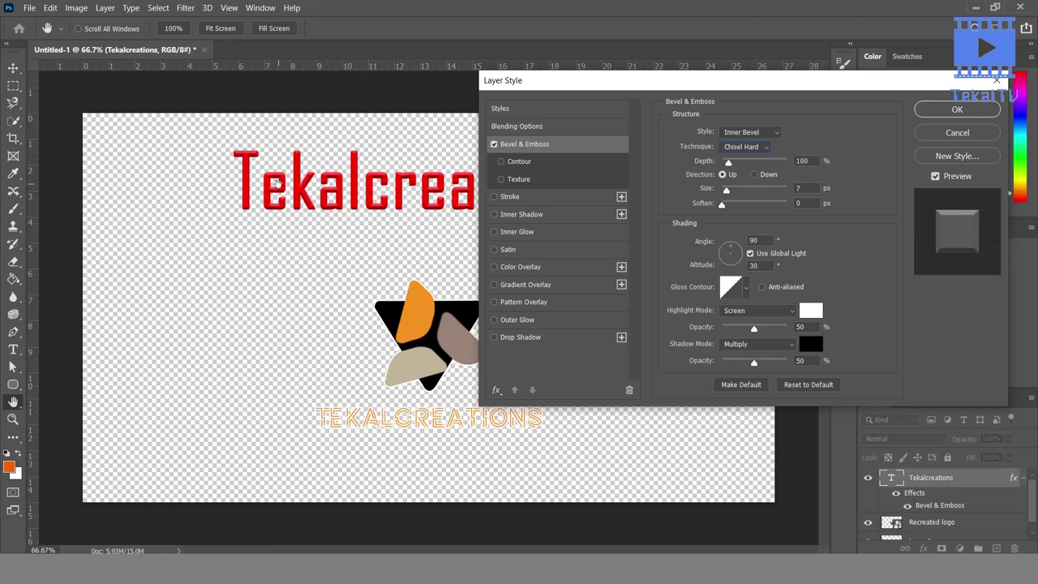
click(746, 147)
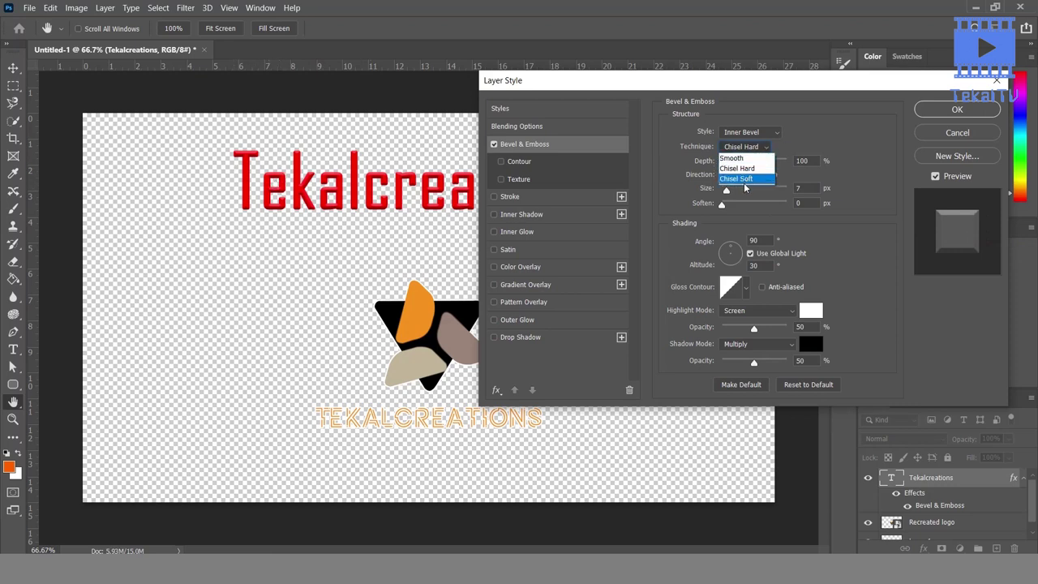
click(747, 184)
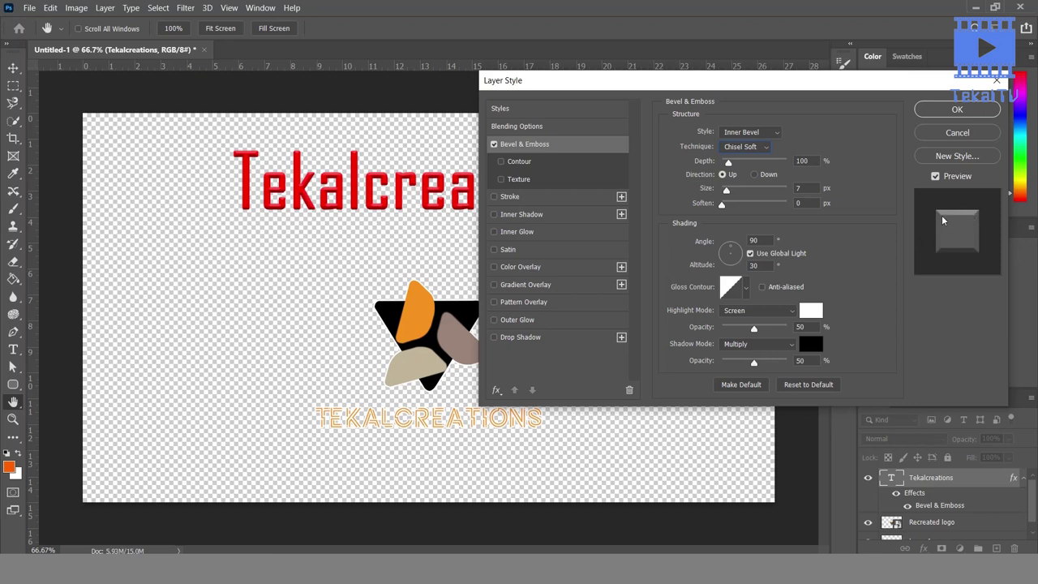
click(742, 151)
click(738, 152)
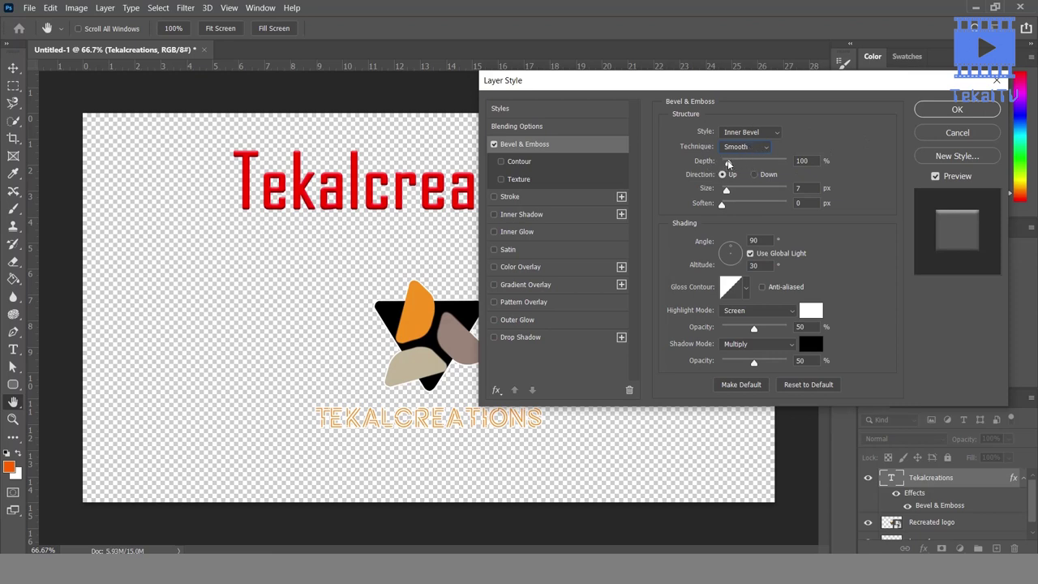
Raise the bevel depth to 542% and keep direction Up after trying Down.
drag(728, 162, 754, 160)
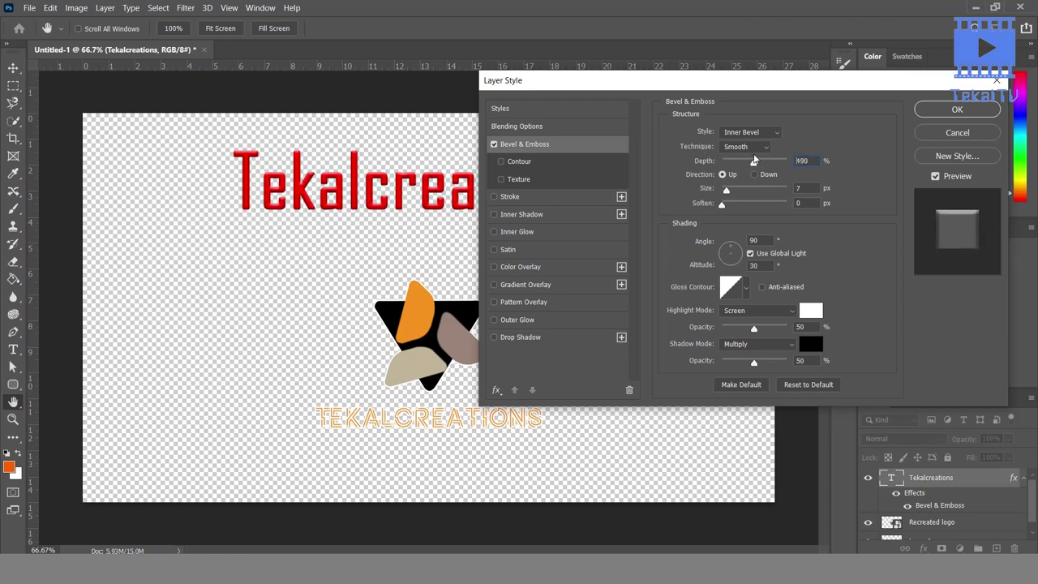
mouse_move(754, 160)
mouse_down()
mouse_move(727, 160)
mouse_move(755, 159)
mouse_up()
drag(754, 163, 758, 163)
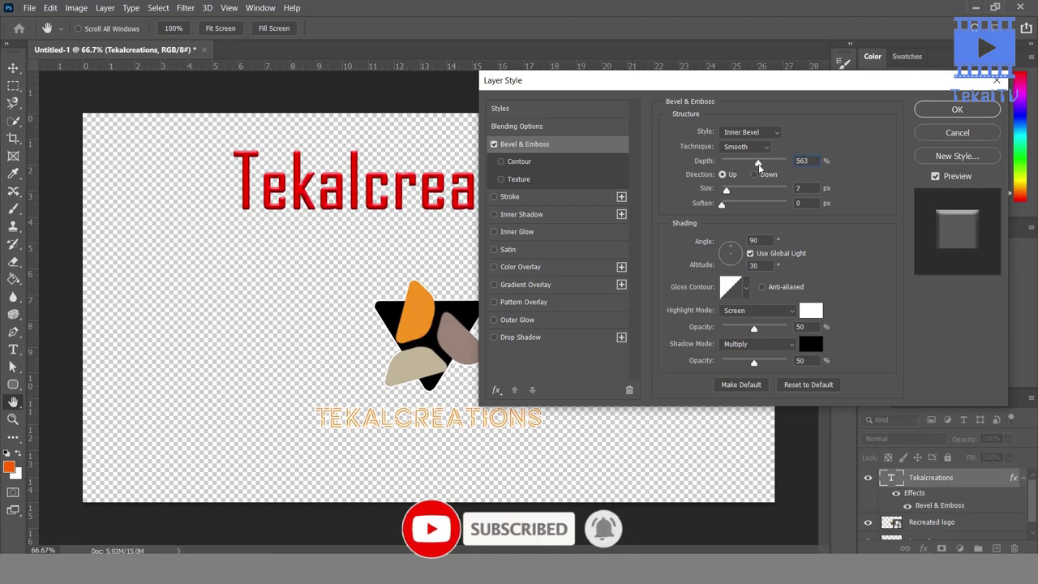
drag(758, 163, 756, 163)
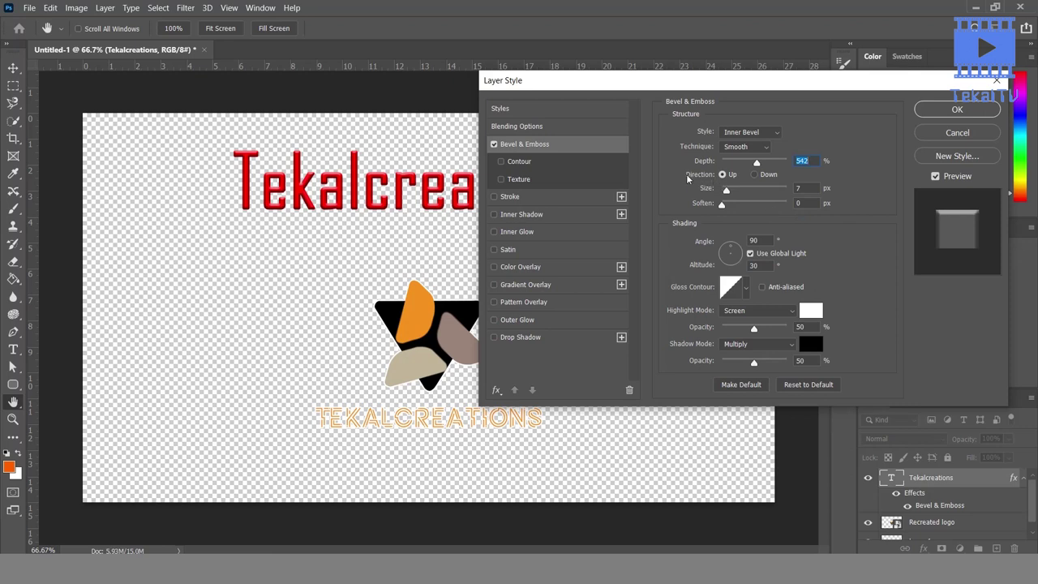
click(755, 174)
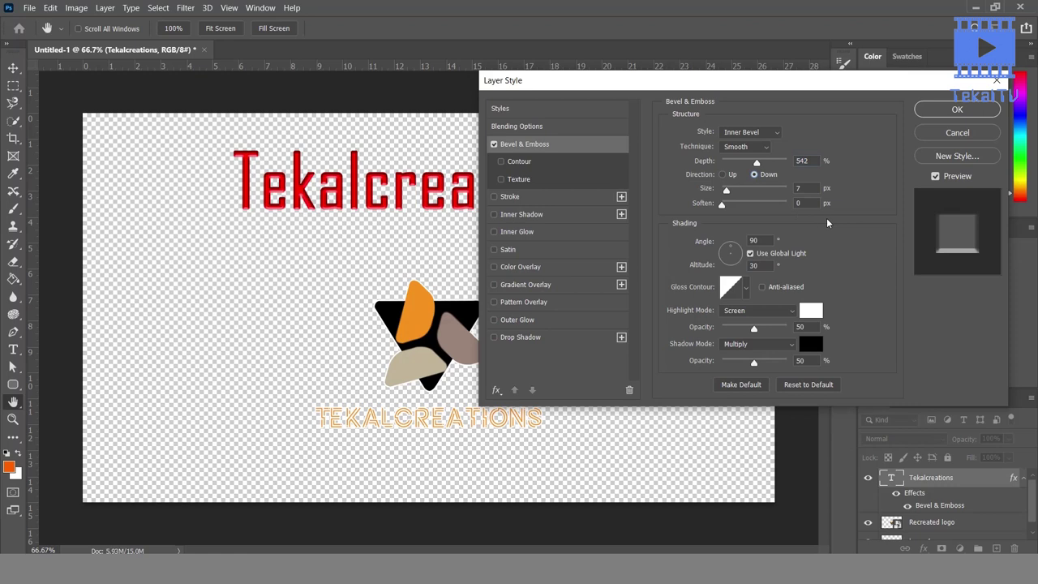
click(724, 175)
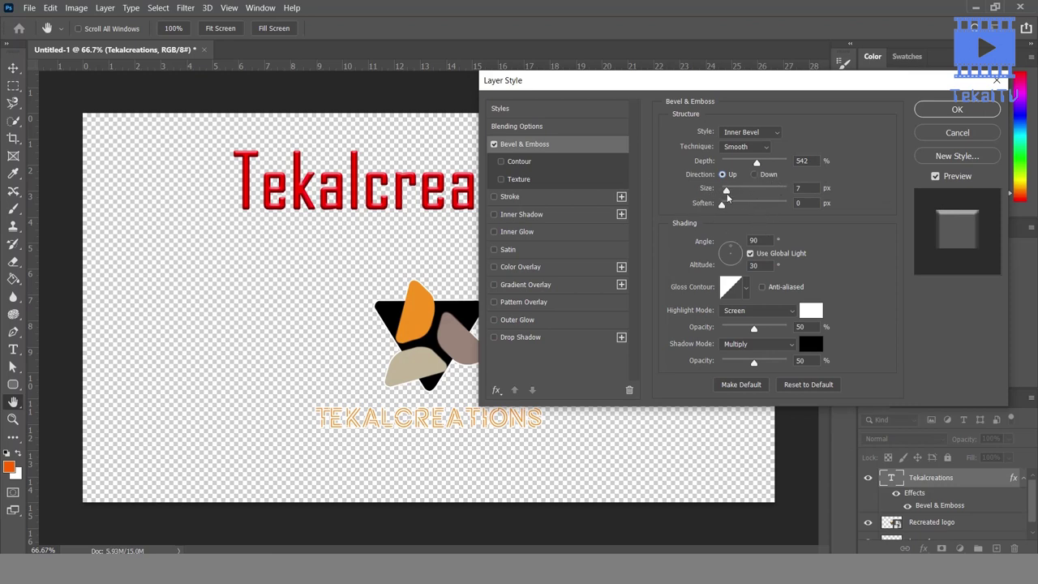
Set the bevel size back to 8 px.
mouse_move(726, 191)
mouse_down()
mouse_move(741, 195)
mouse_move(728, 193)
mouse_up()
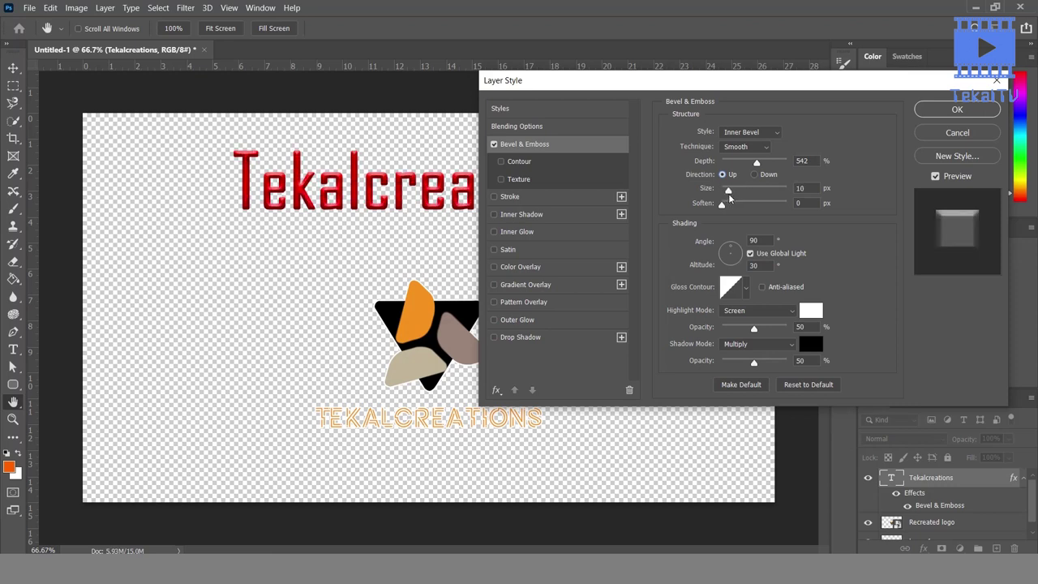
drag(728, 193, 737, 197)
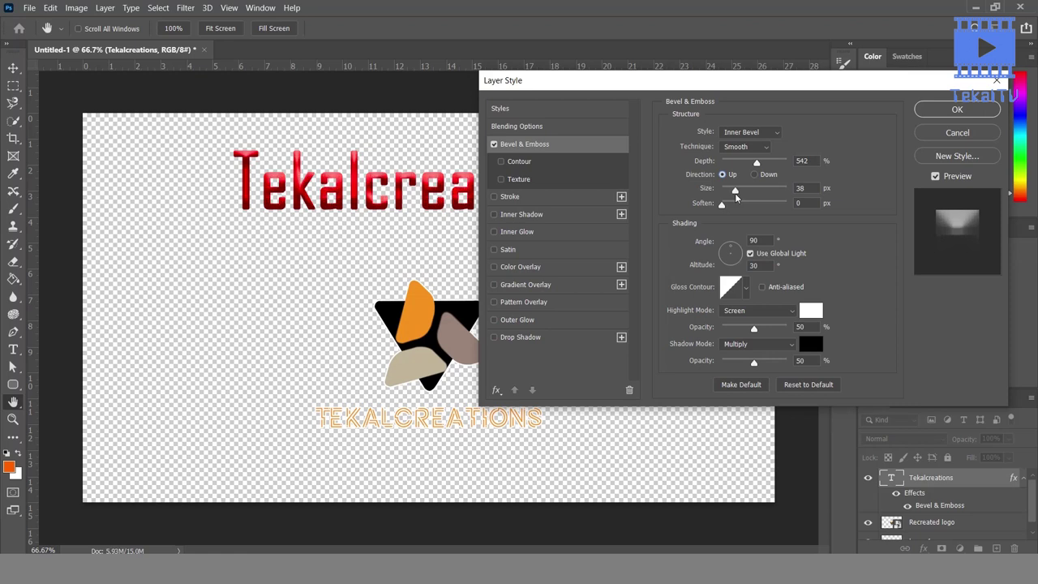
drag(736, 197, 727, 193)
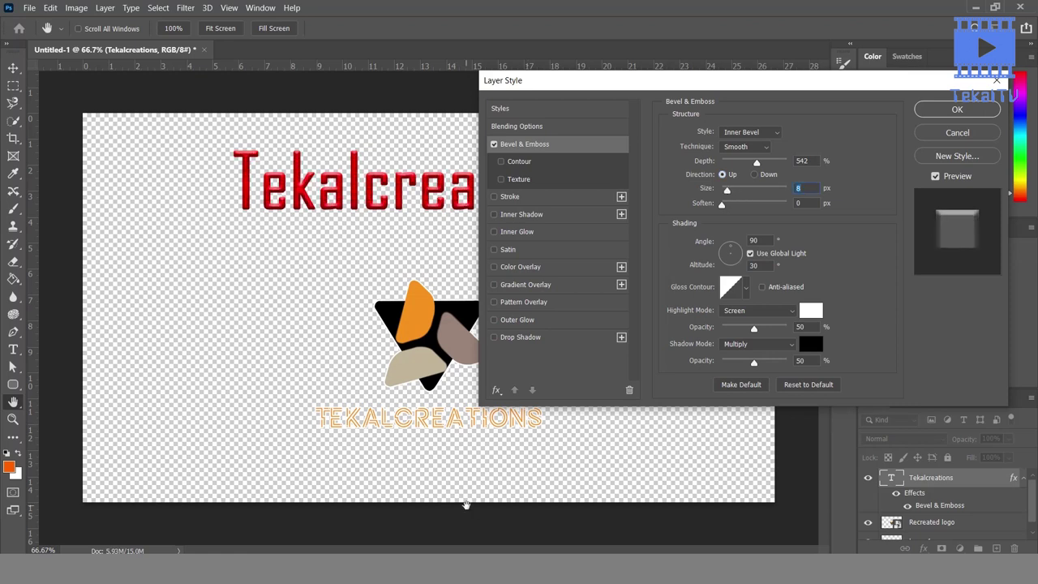
key(super)
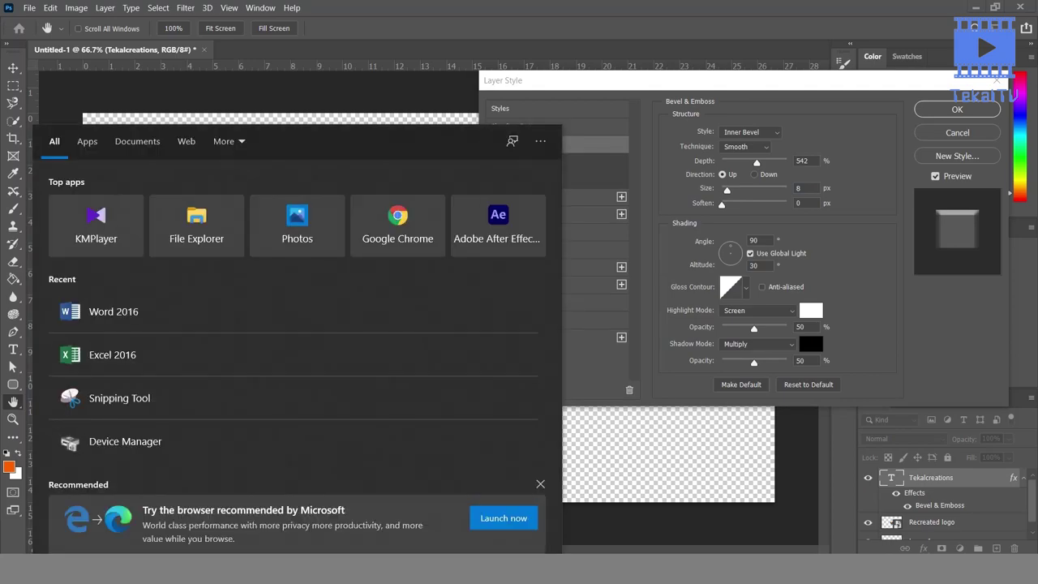
Launch Paint and sketch a flat line and two trapezoids illustrating bevel shapes.
text(pa)
click(105, 204)
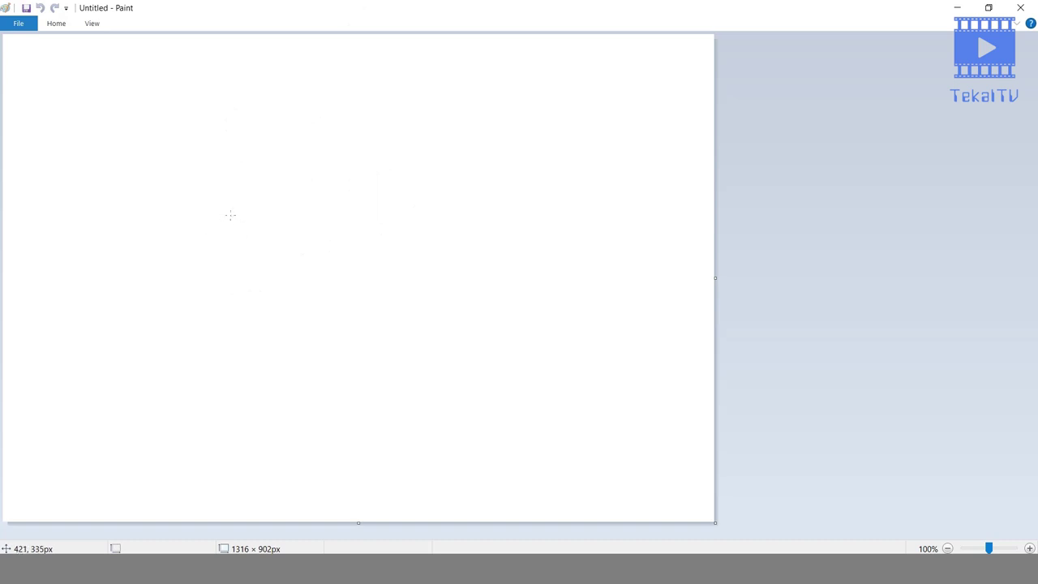
drag(230, 215, 276, 214)
drag(346, 215, 411, 222)
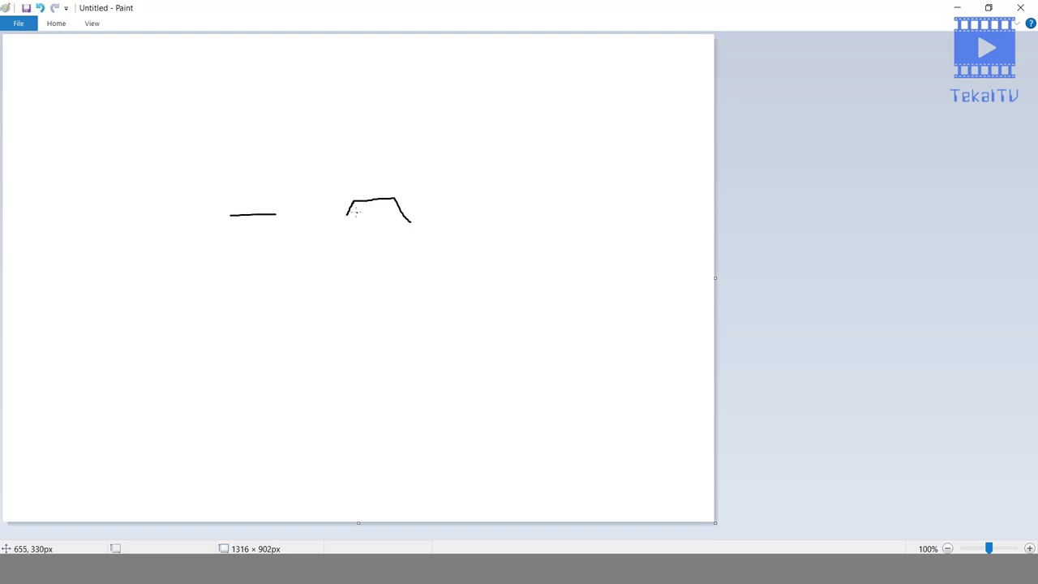
drag(347, 214, 341, 221)
mouse_move(473, 219)
mouse_down()
mouse_move(489, 173)
mouse_move(584, 170)
mouse_move(608, 220)
mouse_up()
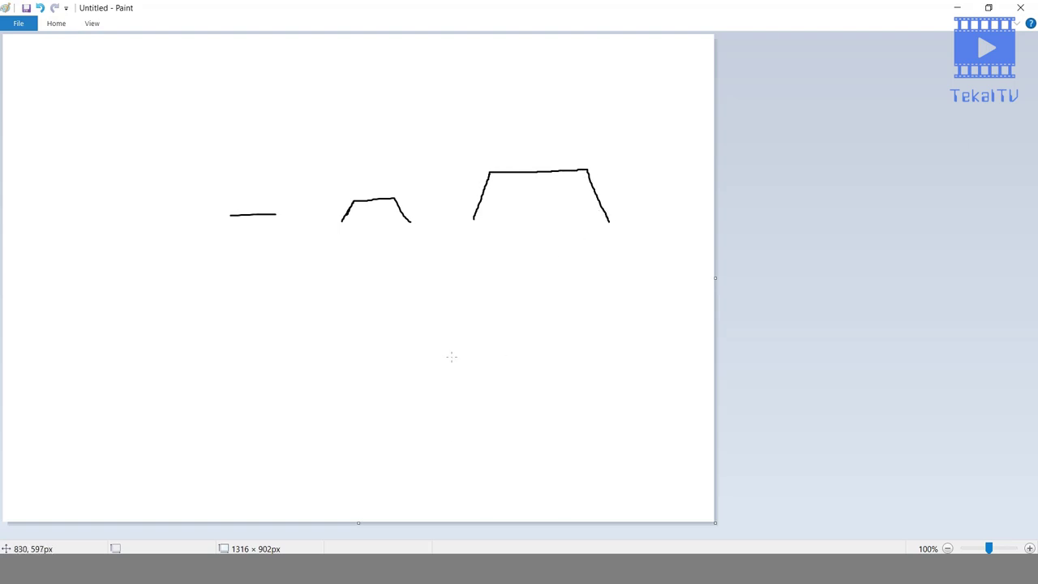
Sketch lower trapezoids marked with arrows, then raise Photoshop's bevel Soften to 6.
mouse_move(451, 357)
mouse_down()
mouse_move(468, 319)
mouse_move(535, 320)
mouse_move(552, 356)
mouse_move(630, 317)
mouse_move(663, 317)
mouse_move(708, 369)
mouse_up()
mouse_move(590, 364)
mouse_down()
mouse_move(637, 362)
mouse_move(626, 369)
mouse_up()
drag(458, 362, 480, 366)
drag(480, 329, 485, 360)
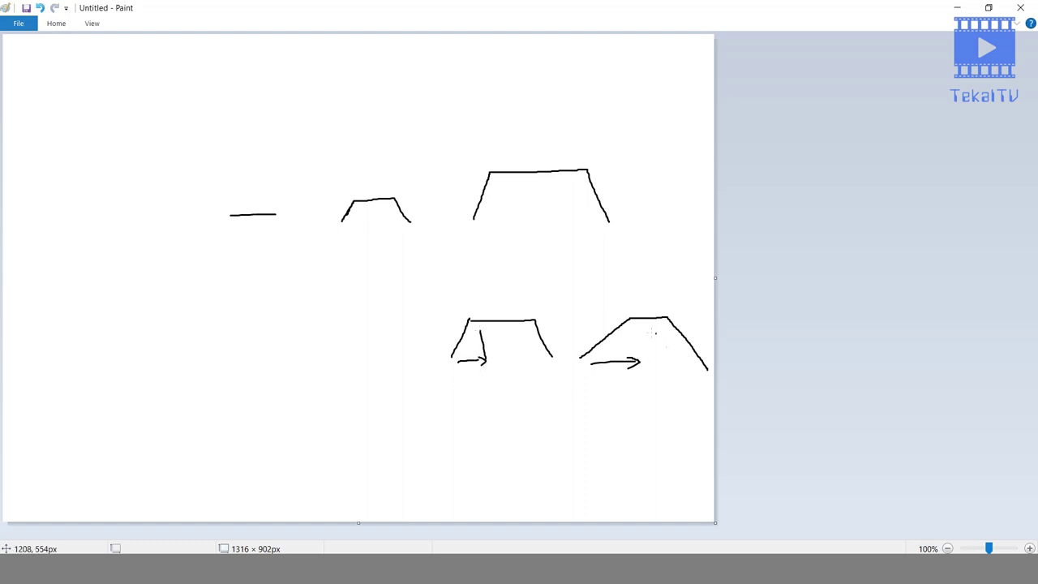
drag(632, 328, 636, 357)
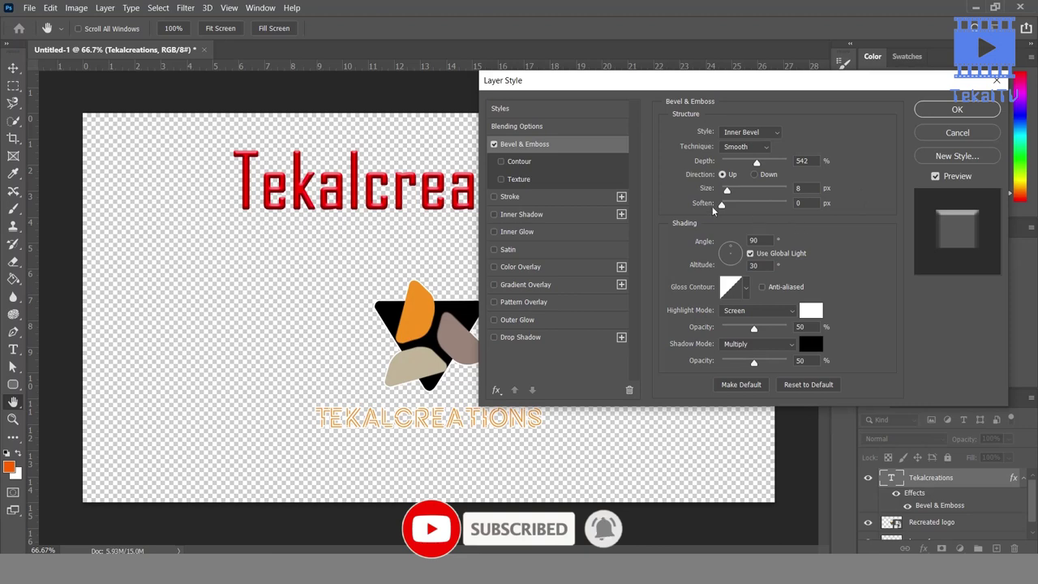
drag(721, 204, 741, 209)
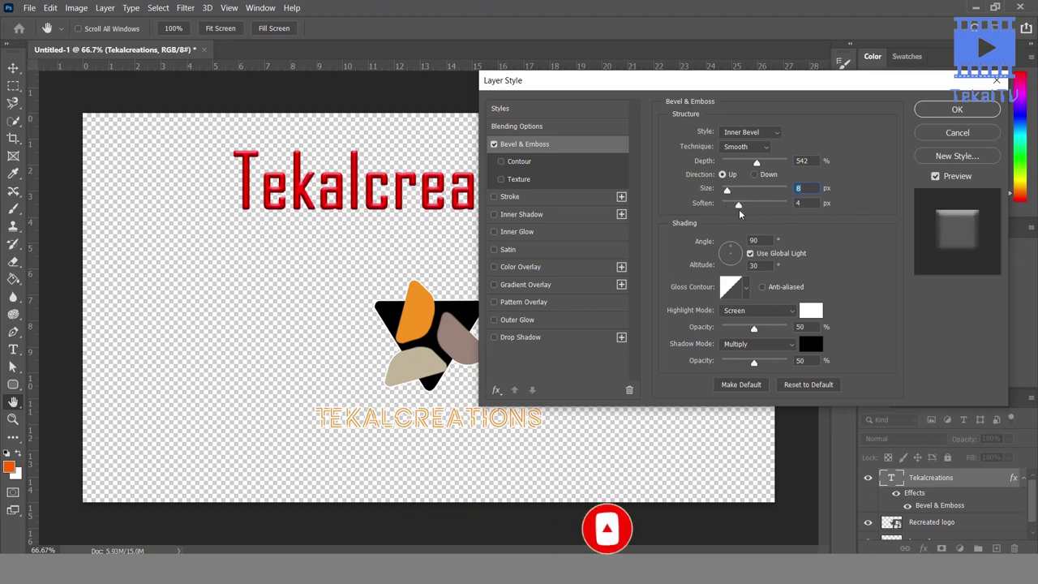
click(744, 207)
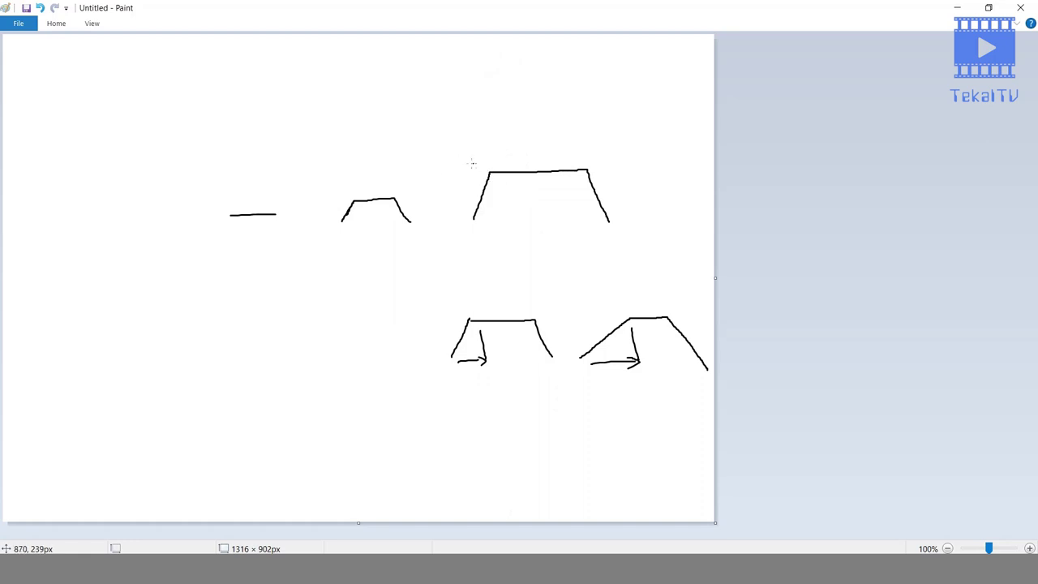
Pencil curved marks above the corners of the upper and lower trapezoids.
mouse_move(469, 163)
mouse_down()
mouse_move(471, 151)
mouse_move(484, 150)
mouse_up()
drag(565, 142, 582, 151)
mouse_move(457, 319)
mouse_down()
mouse_move(471, 308)
mouse_move(549, 319)
mouse_up()
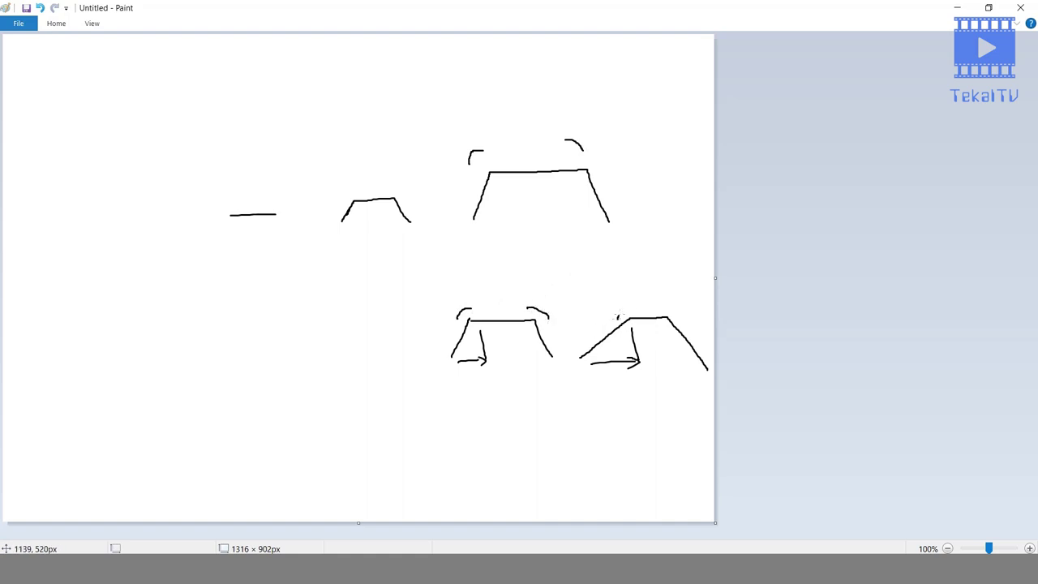
drag(618, 319, 630, 311)
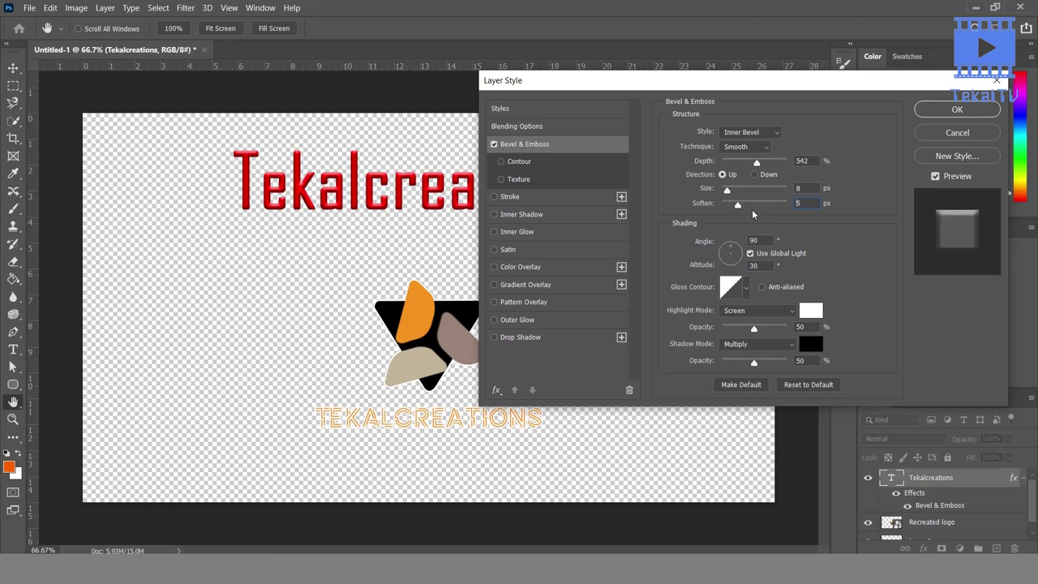
Set the bevel Soften to 0, technique to Chisel Hard, and size to 8 px.
drag(753, 209, 738, 210)
drag(760, 209, 745, 210)
mouse_move(727, 189)
mouse_down()
mouse_move(699, 209)
mouse_move(726, 189)
mouse_up()
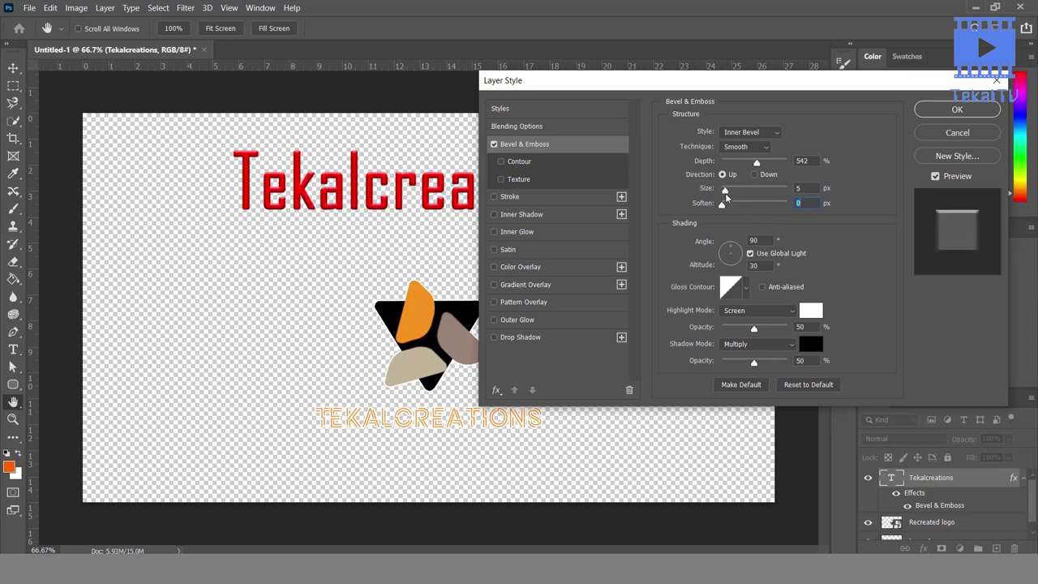
click(751, 146)
click(740, 164)
drag(725, 190, 727, 192)
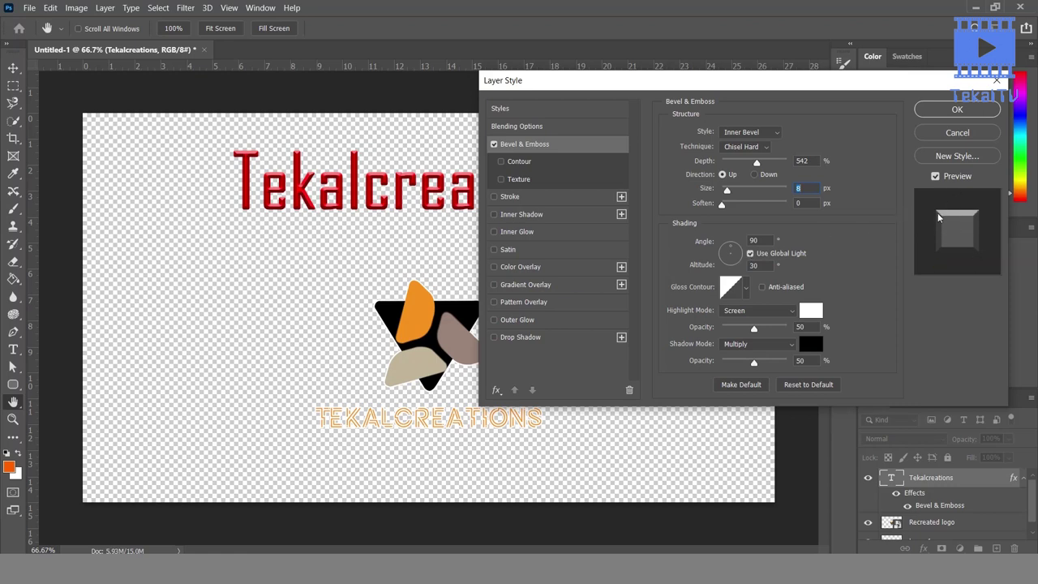
Uncheck Use Global Light and set bevel shading to 129° angle, 26° altitude.
double_click(762, 240)
drag(727, 249, 725, 251)
double_click(756, 240)
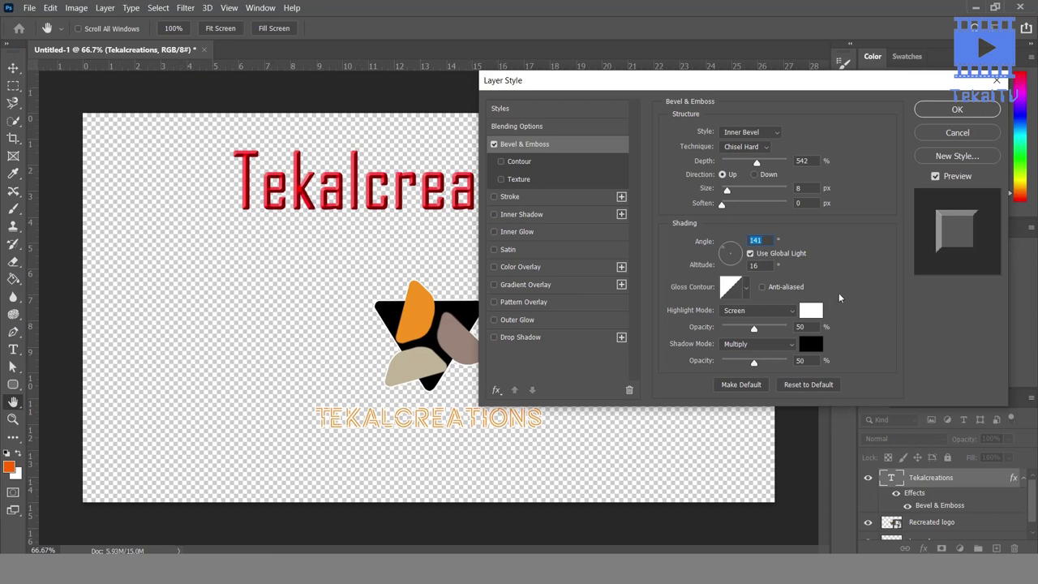
click(751, 254)
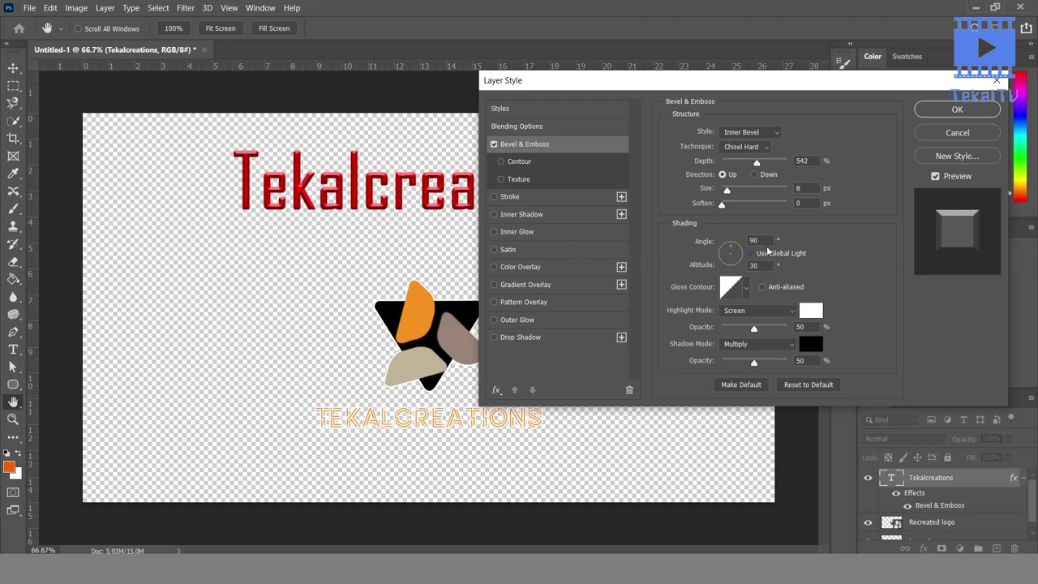
mouse_move(760, 240)
mouse_down()
mouse_move(704, 238)
mouse_move(727, 249)
mouse_up()
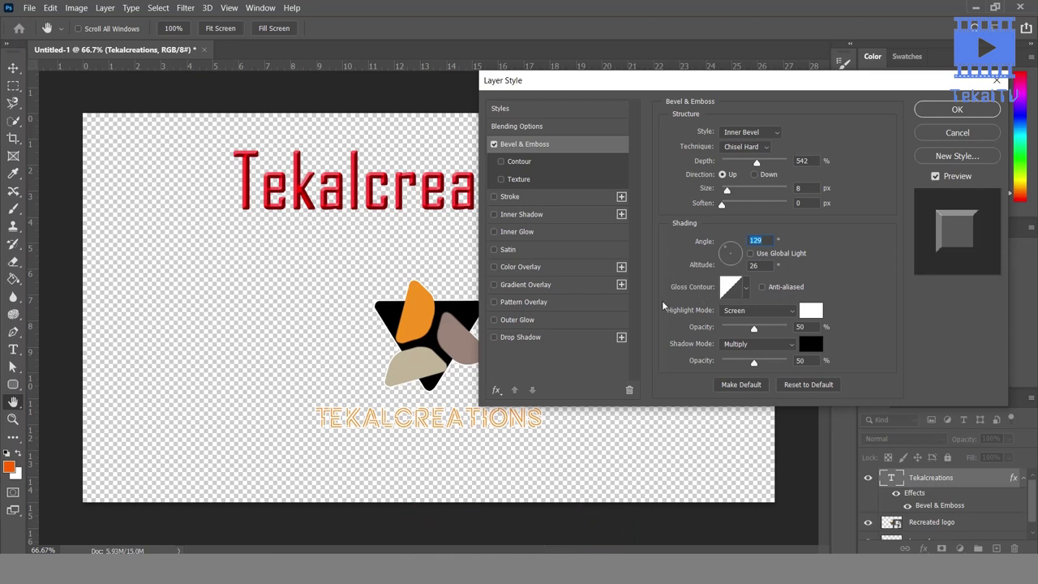
Cycle through the Gloss Contour presets on the bevel, ending with Linear.
click(747, 290)
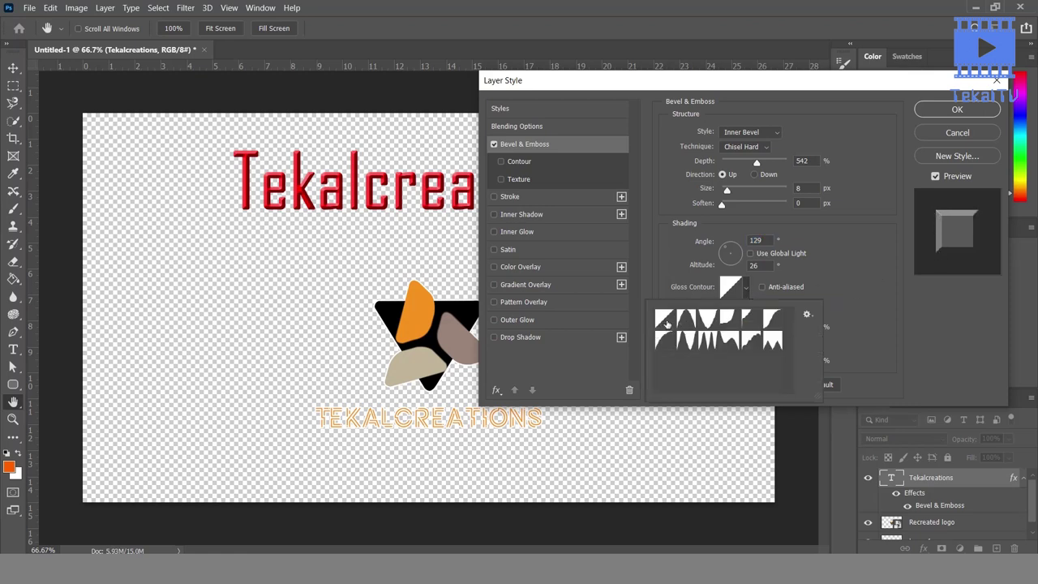
click(688, 321)
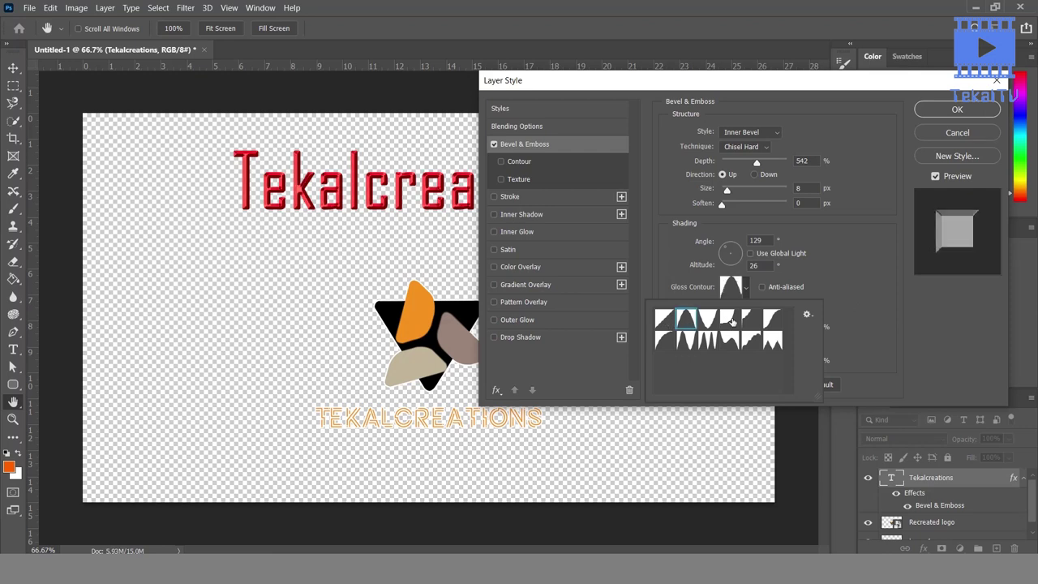
click(710, 317)
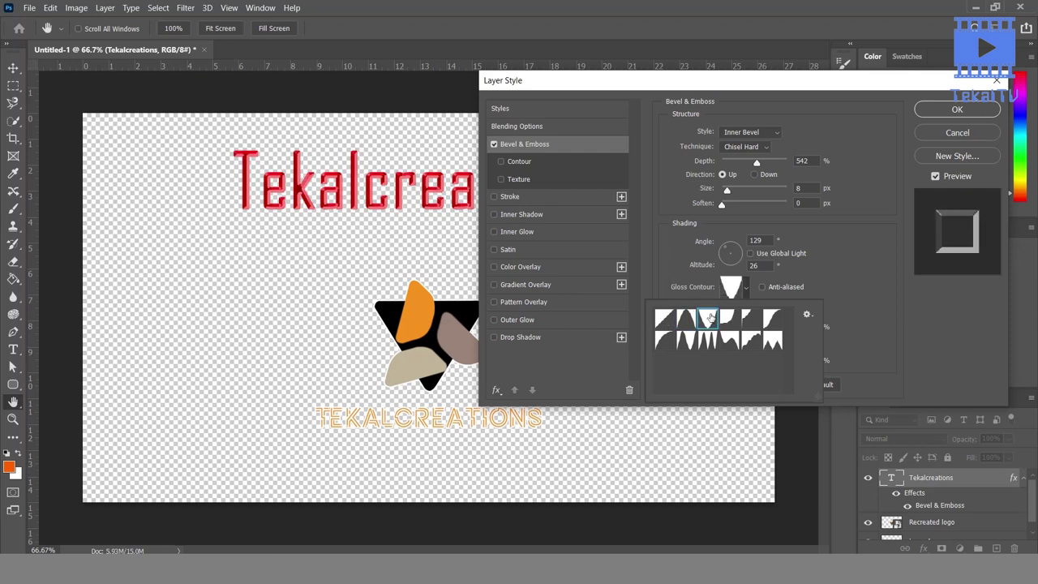
click(730, 323)
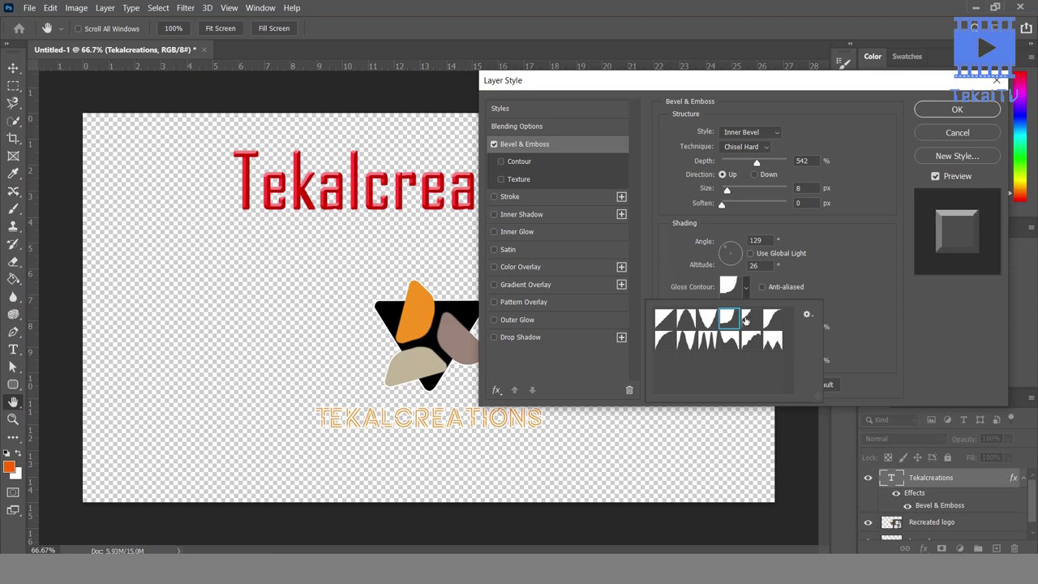
click(761, 320)
click(771, 344)
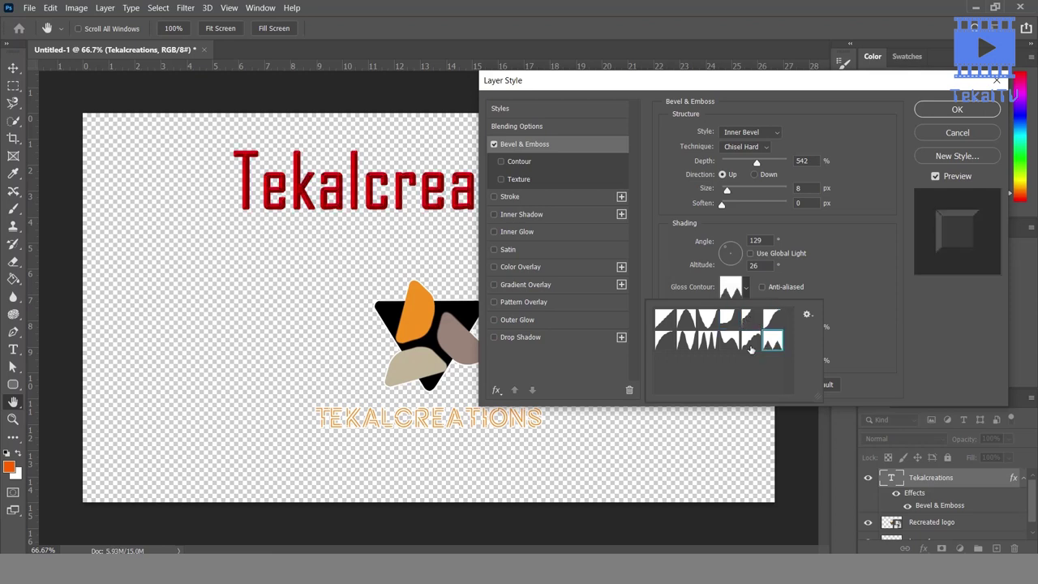
click(717, 349)
click(688, 347)
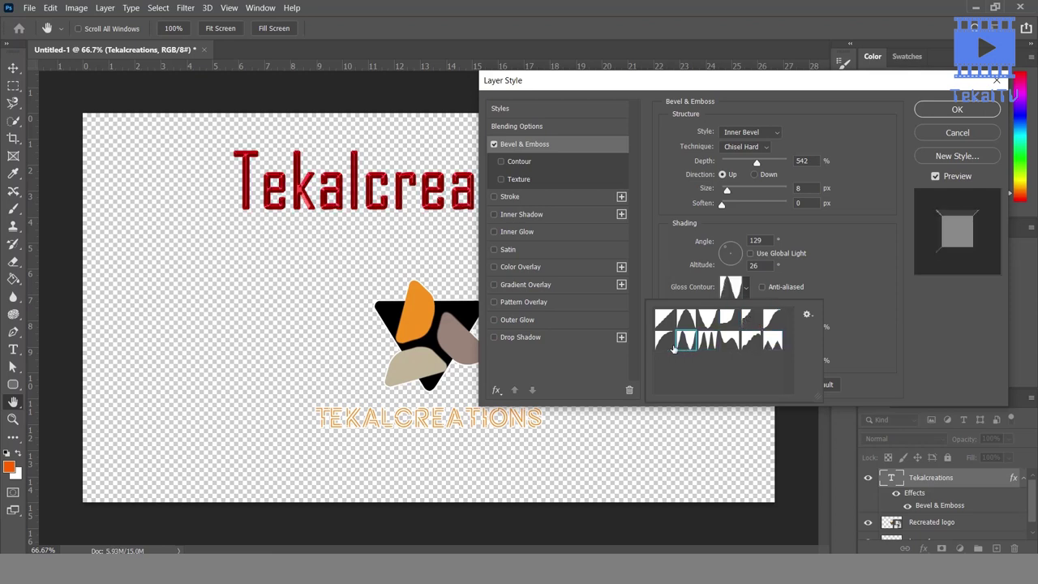
click(673, 349)
click(706, 351)
click(693, 350)
click(726, 343)
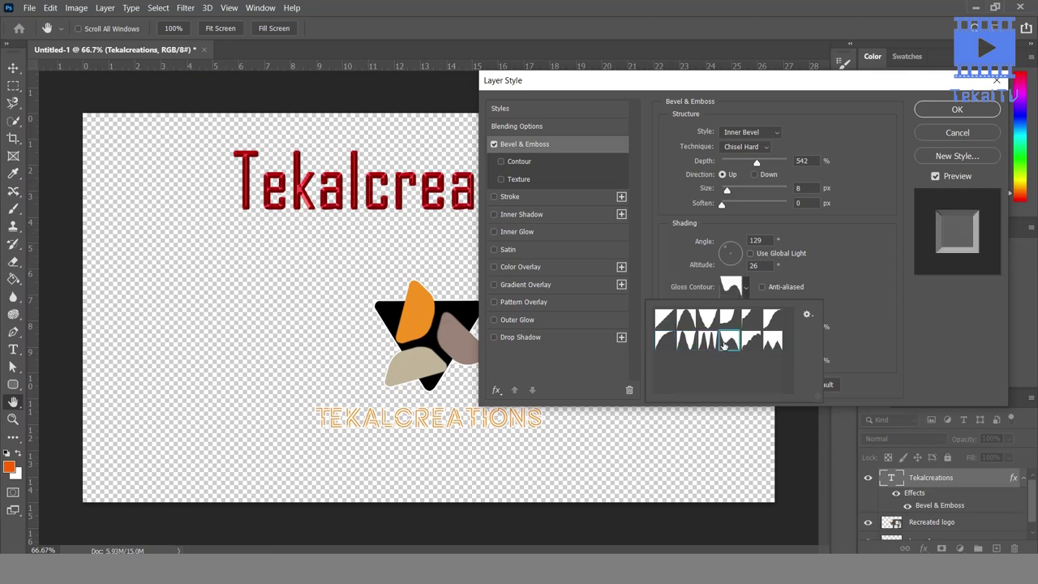
click(771, 318)
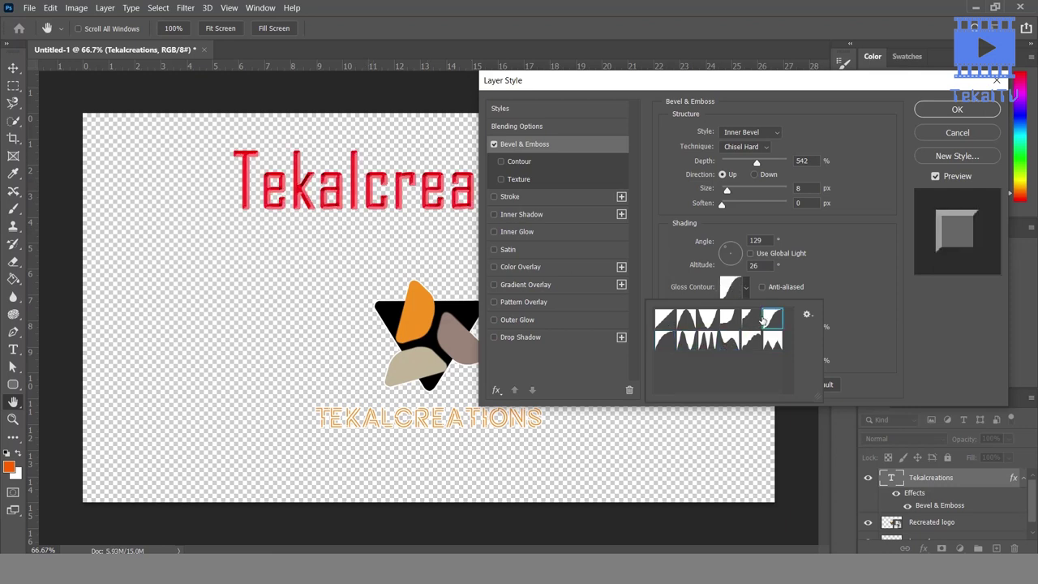
click(665, 310)
click(694, 281)
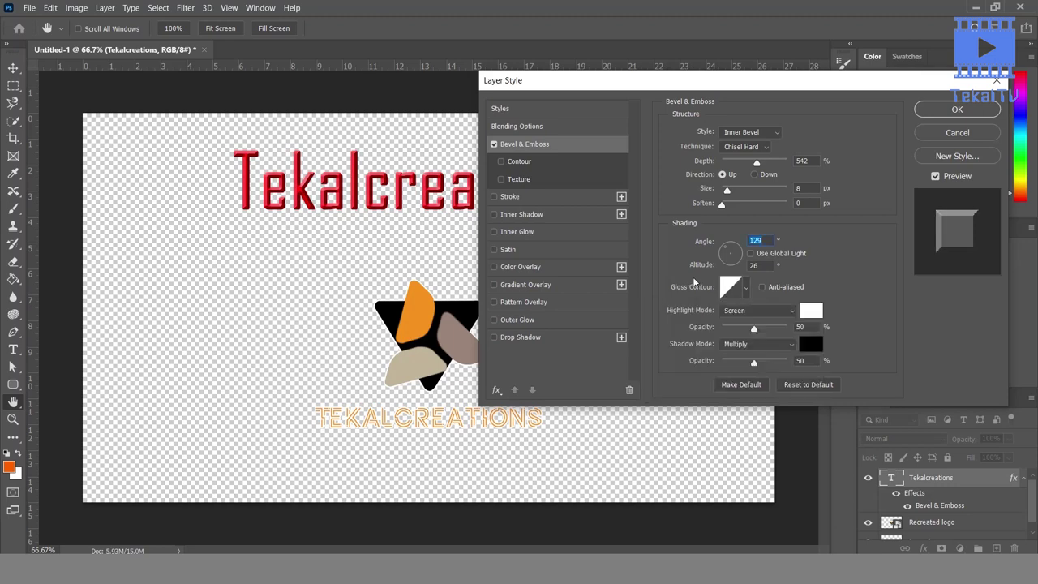
click(735, 292)
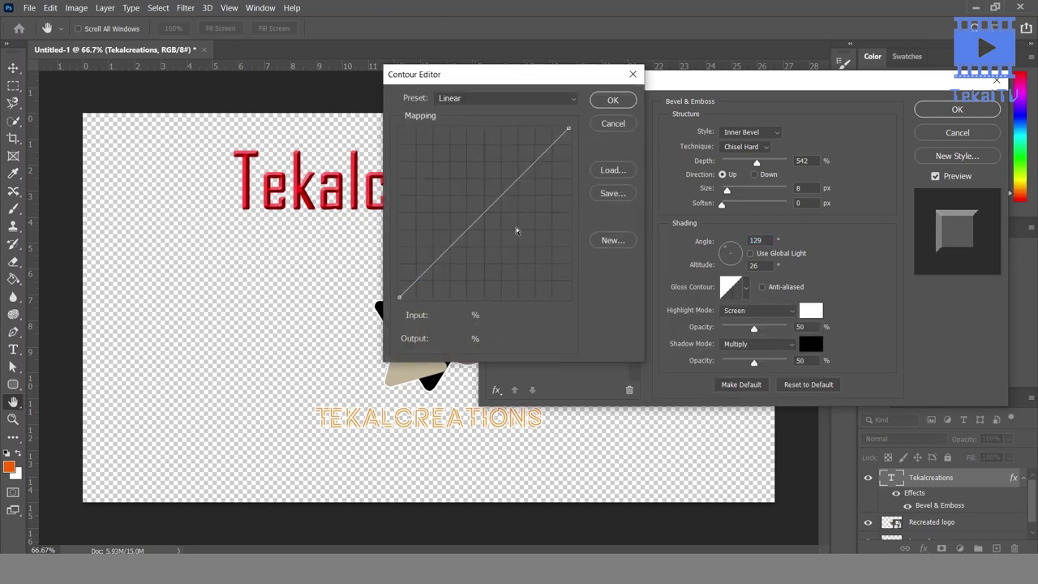
drag(467, 228, 456, 197)
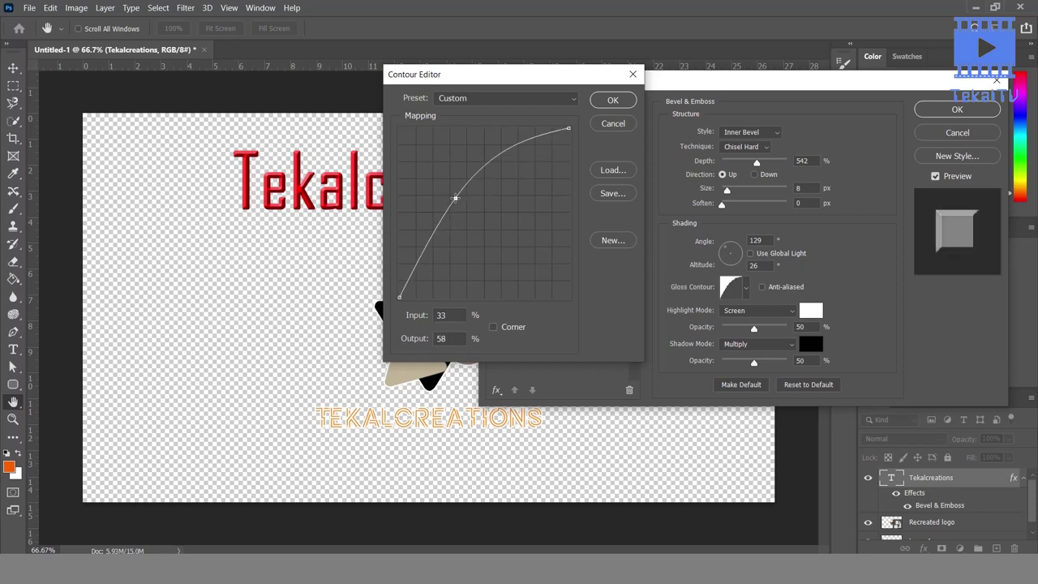
drag(514, 146, 514, 203)
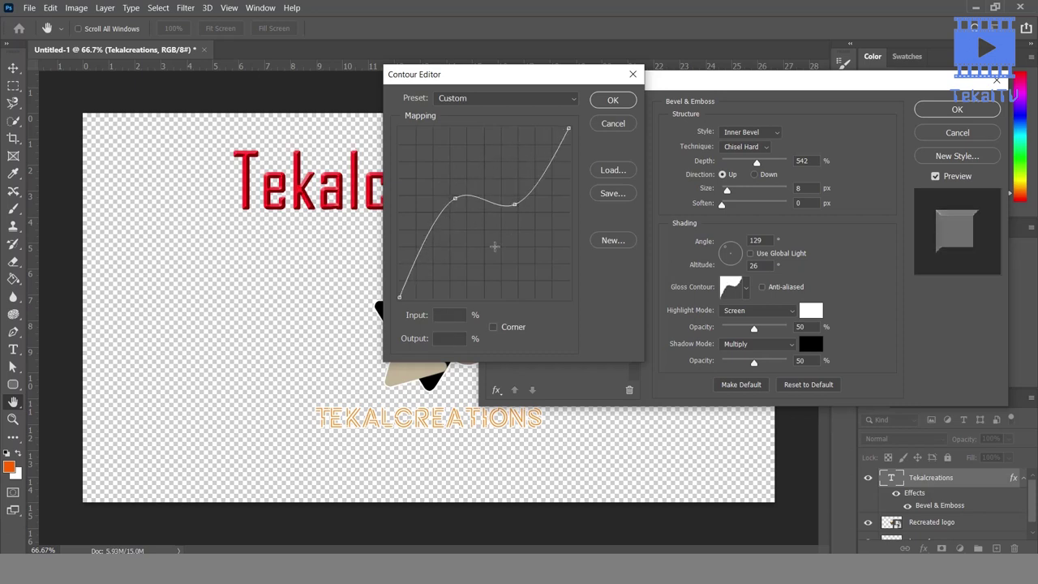
drag(434, 240, 448, 242)
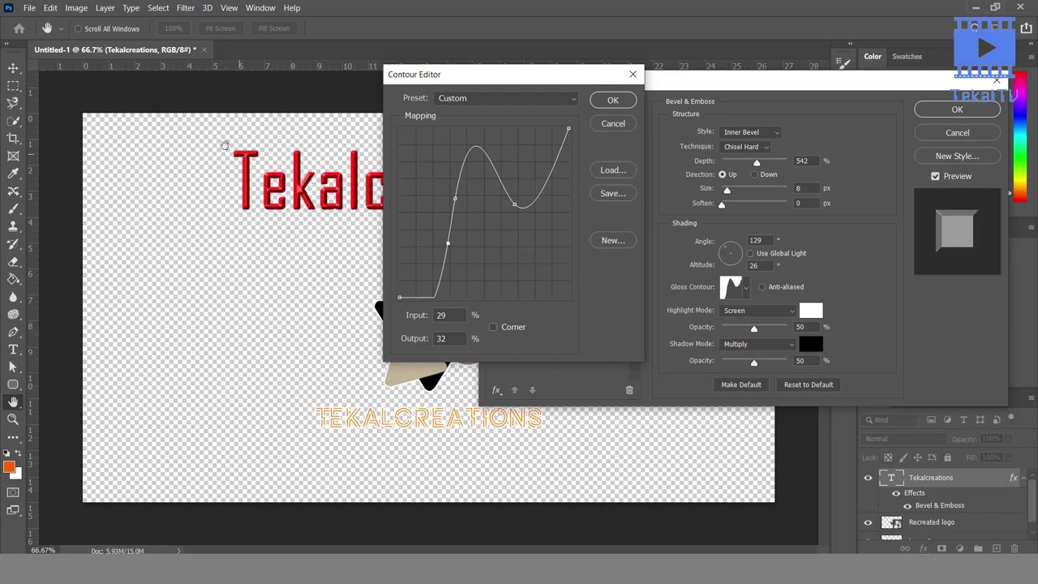
click(615, 123)
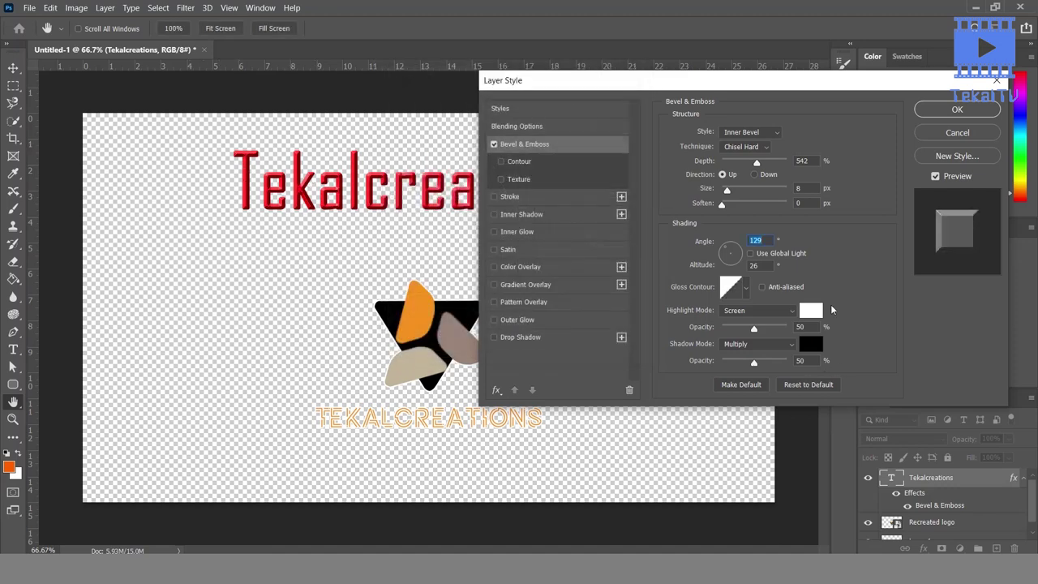
Leave gloss contour anti-aliasing off and set the bevel highlight colour to pure red.
click(783, 288)
click(784, 288)
click(770, 291)
click(811, 310)
click(755, 230)
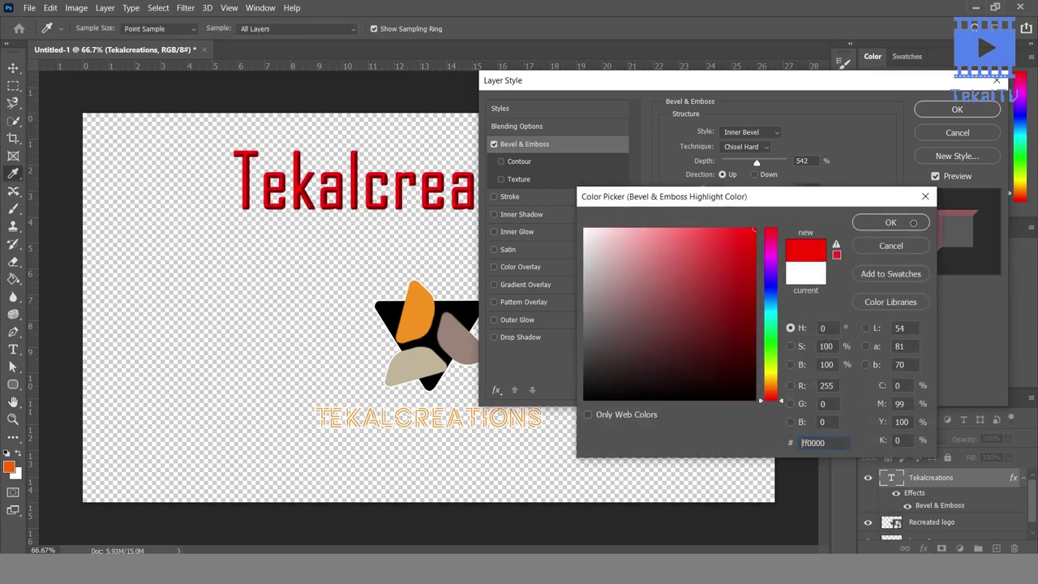
click(891, 223)
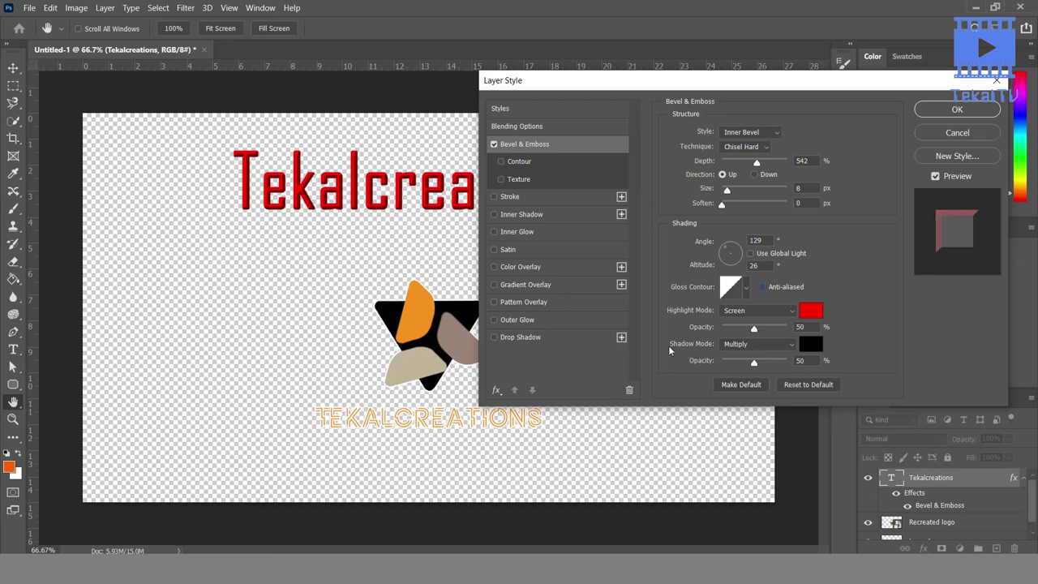
Make the bevel shadow colour blue and raise the highlight opacity to 100% and the shadow opacity.
click(810, 345)
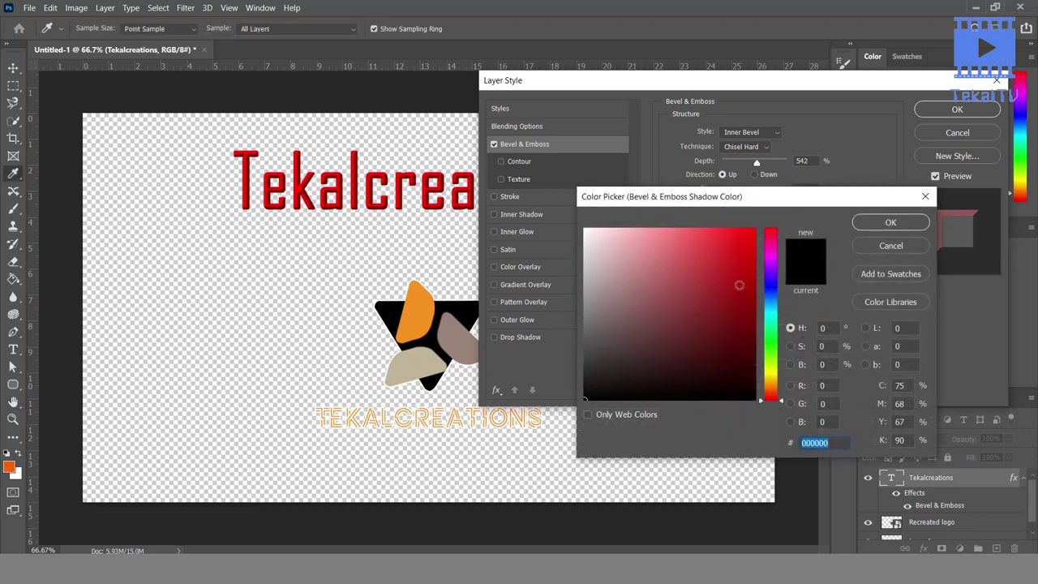
click(584, 229)
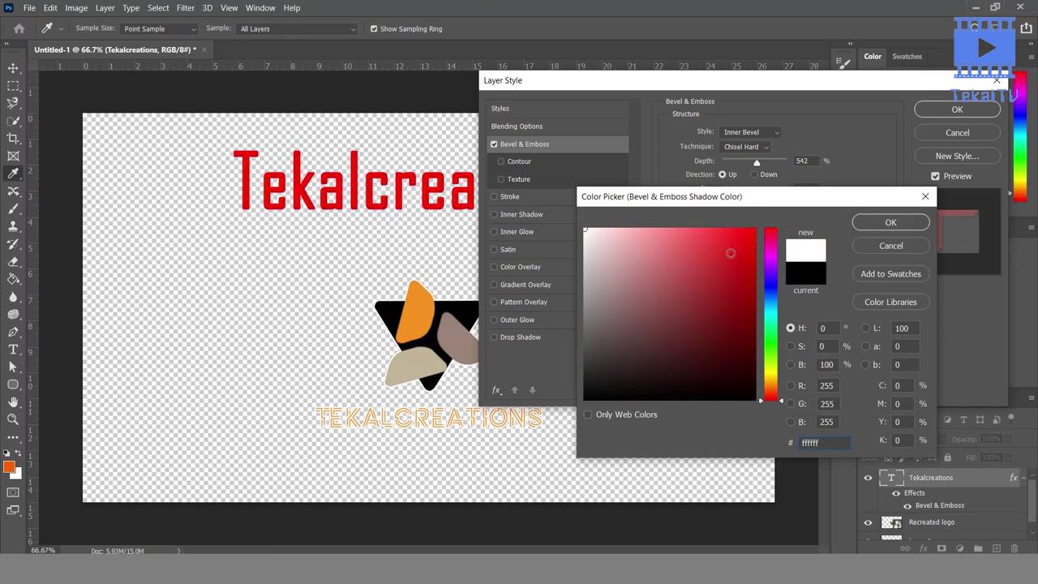
drag(761, 339, 762, 283)
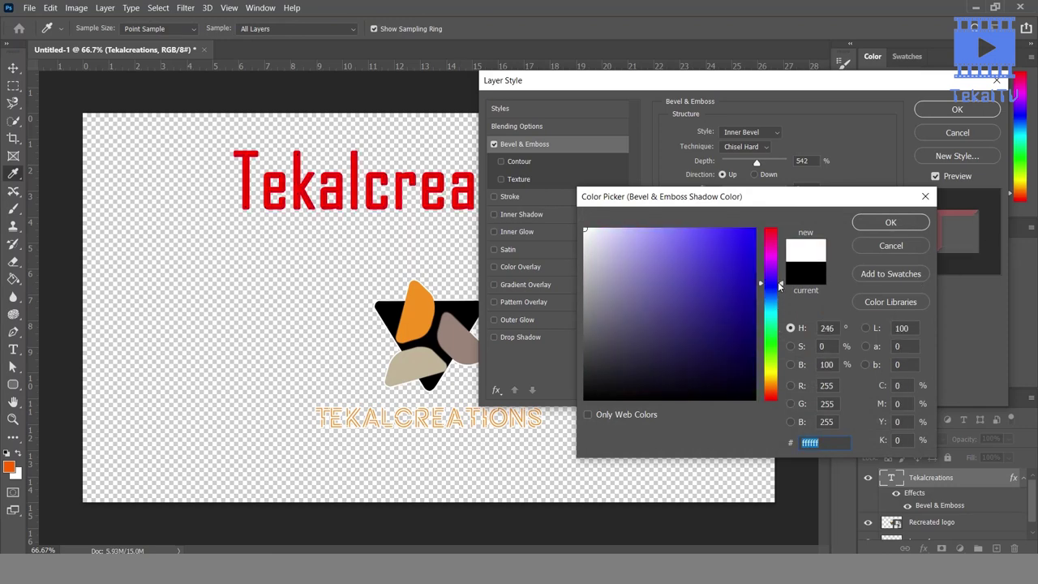
click(755, 230)
click(866, 224)
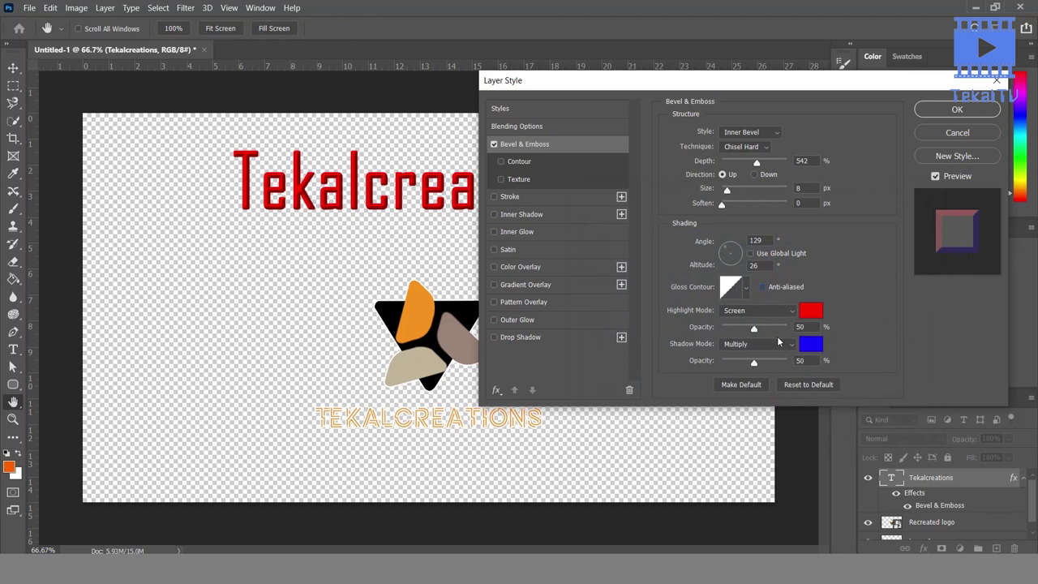
drag(753, 328, 786, 328)
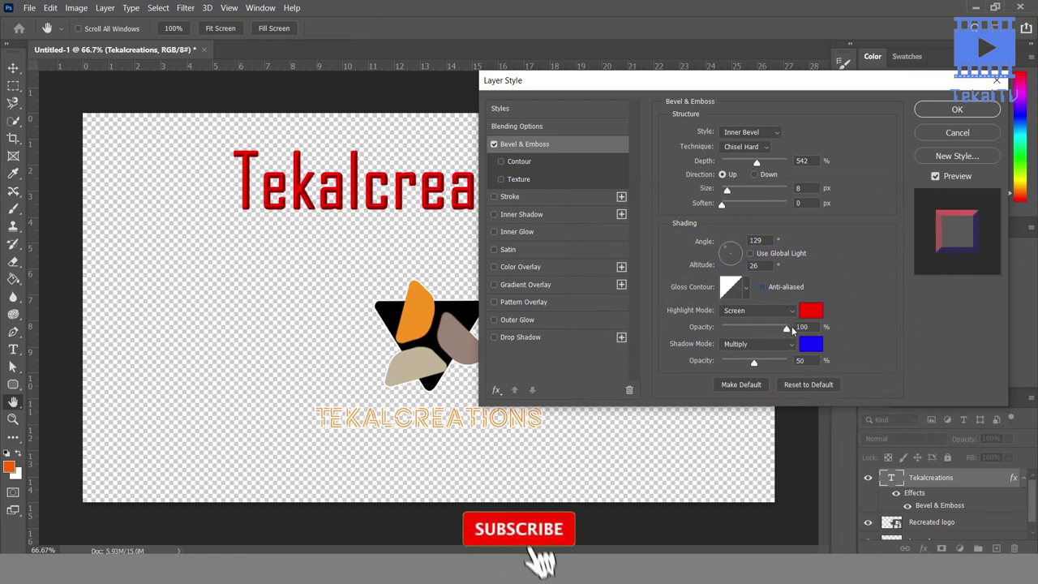
mouse_move(754, 361)
mouse_down()
mouse_move(791, 361)
mouse_move(779, 361)
mouse_move(775, 329)
mouse_up()
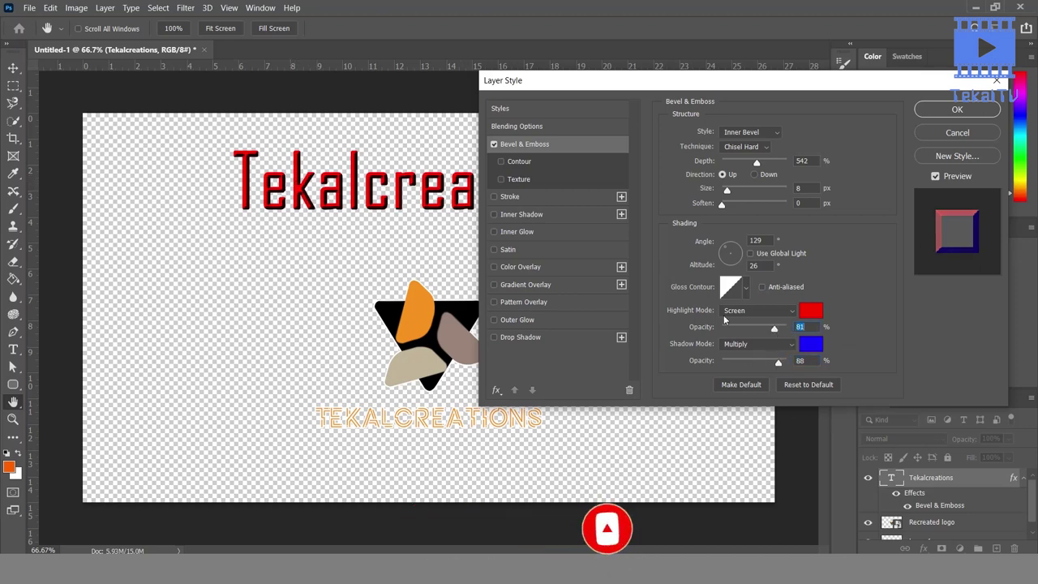
Change the highlight colour to green and set both highlight and shadow blend modes to Normal.
click(811, 313)
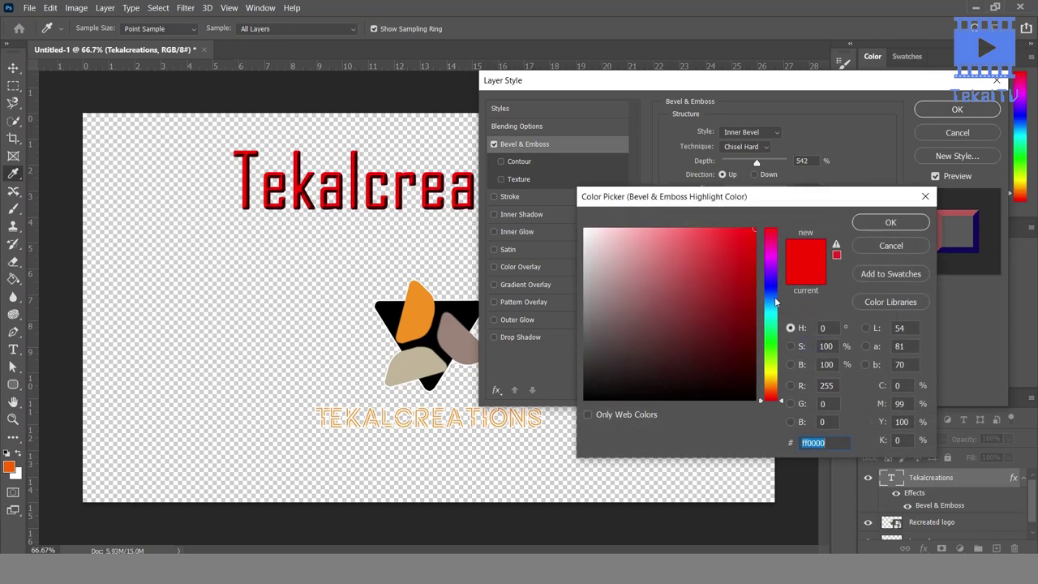
drag(776, 302, 772, 339)
click(890, 222)
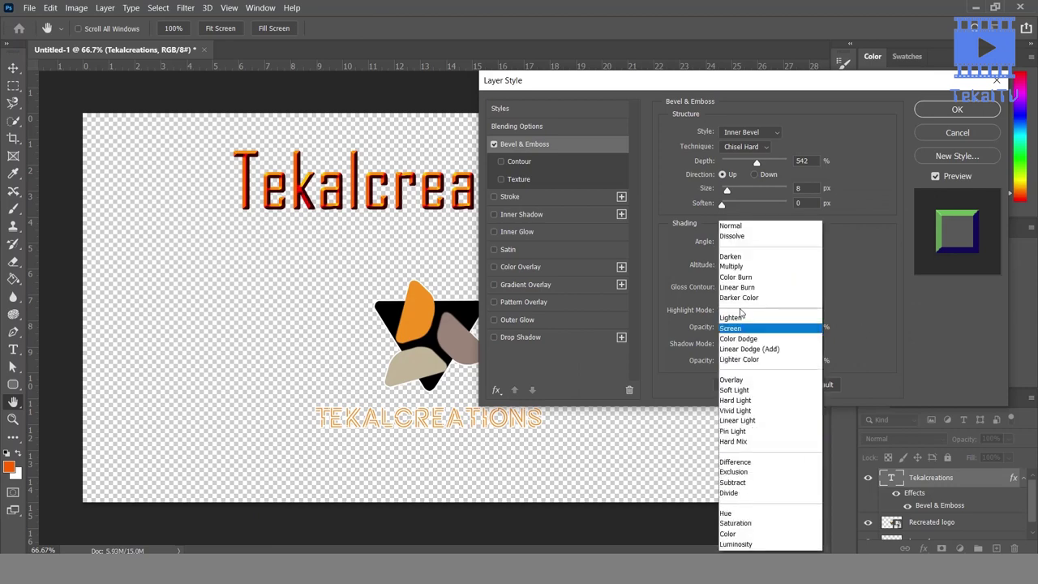
click(741, 311)
click(748, 230)
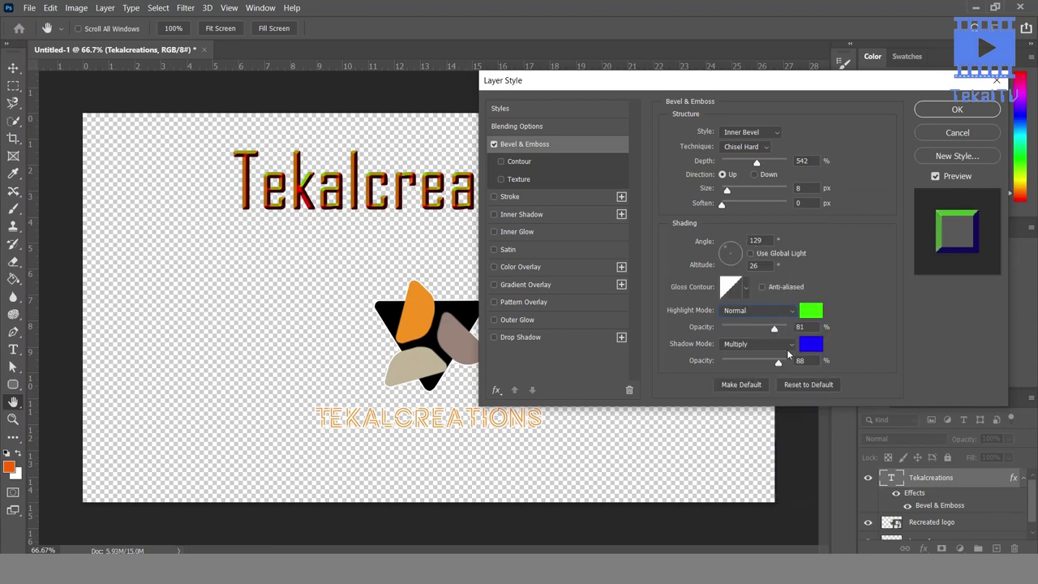
click(787, 349)
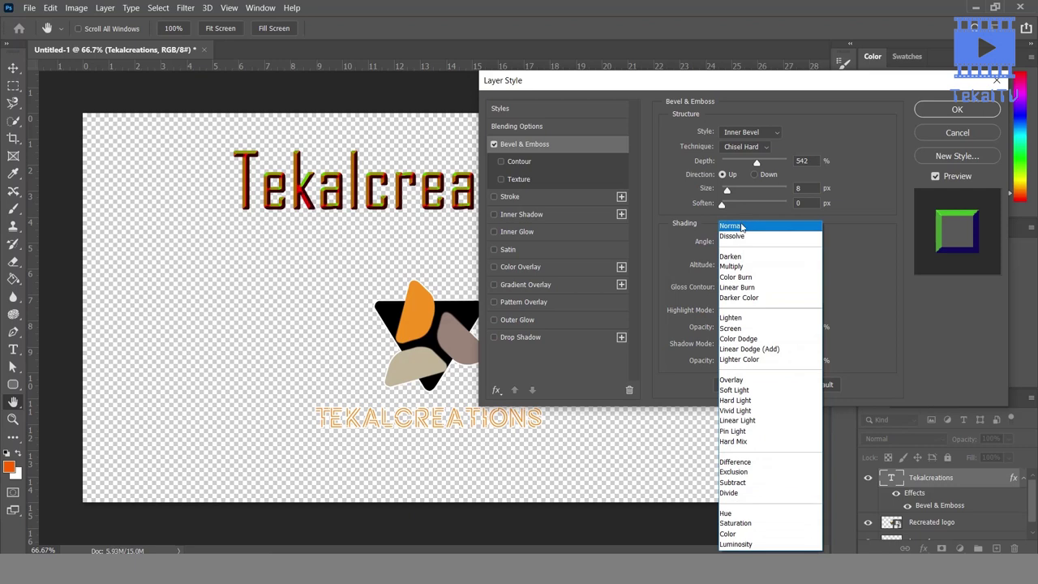
click(741, 227)
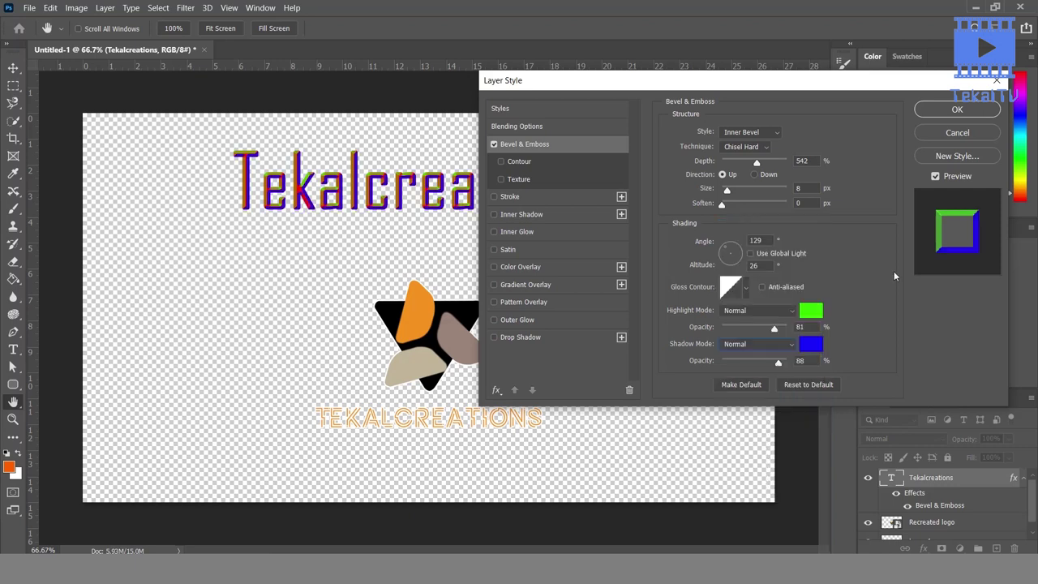
Try Overlay, Darken and Hue highlight modes, settle on Soft Light, then switch the bevel off.
click(759, 311)
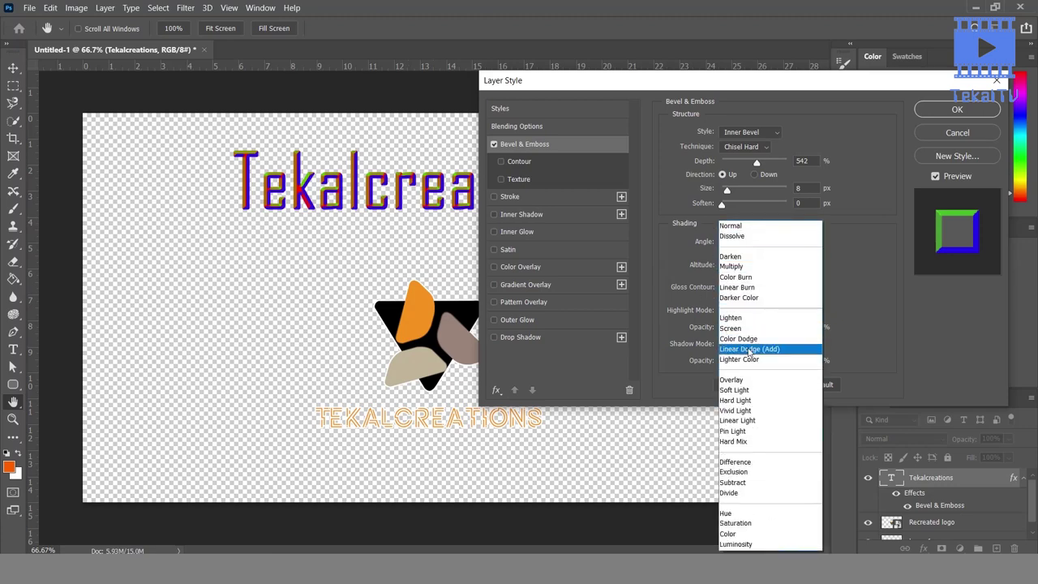
click(730, 379)
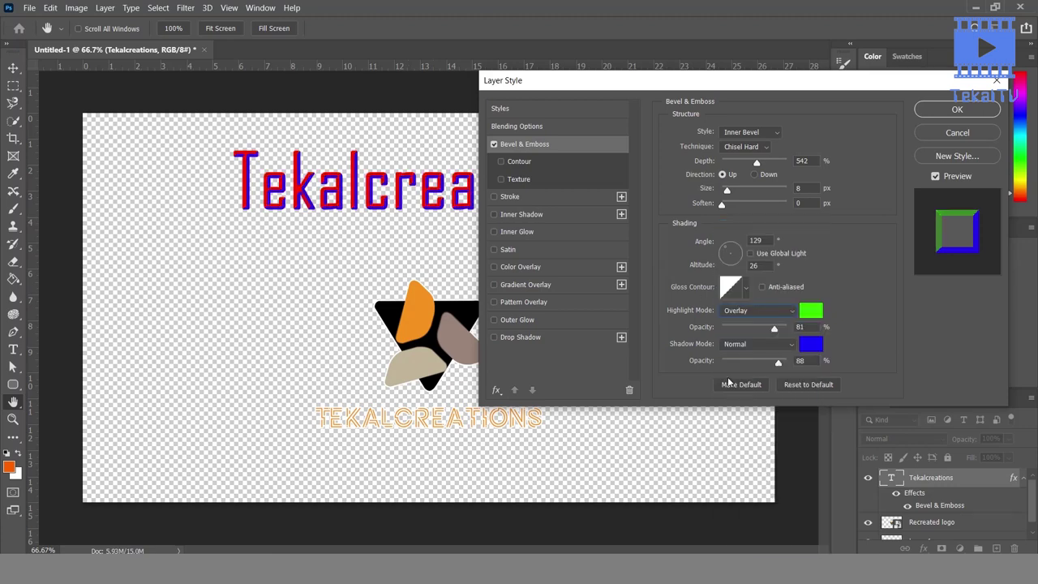
click(744, 313)
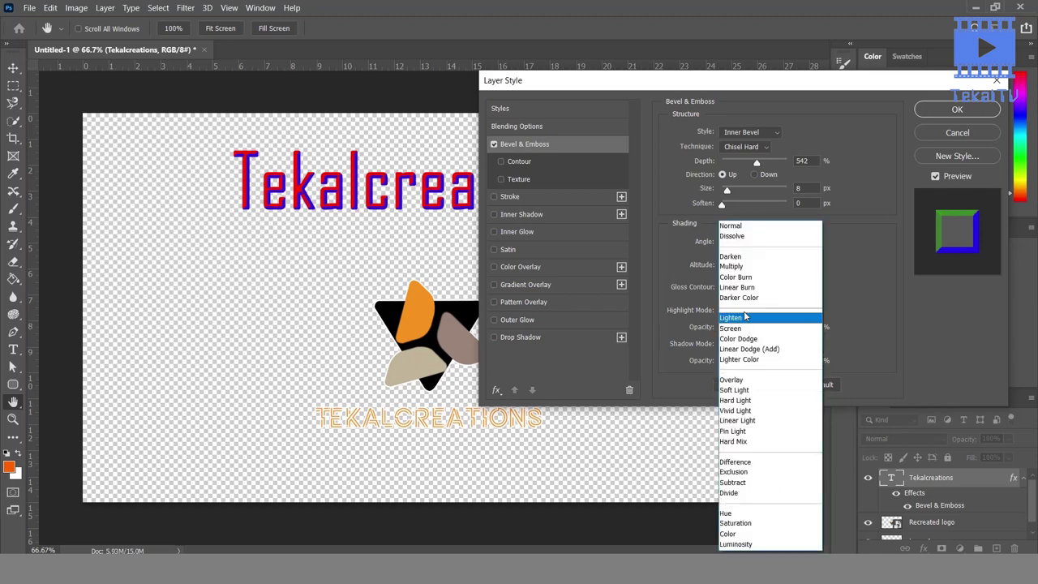
click(738, 258)
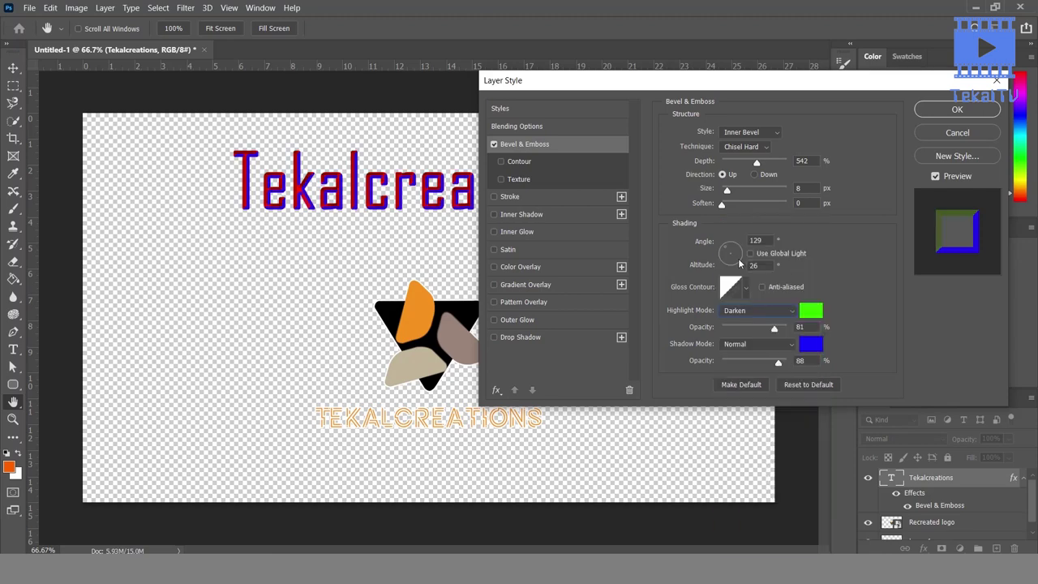
click(733, 312)
click(729, 512)
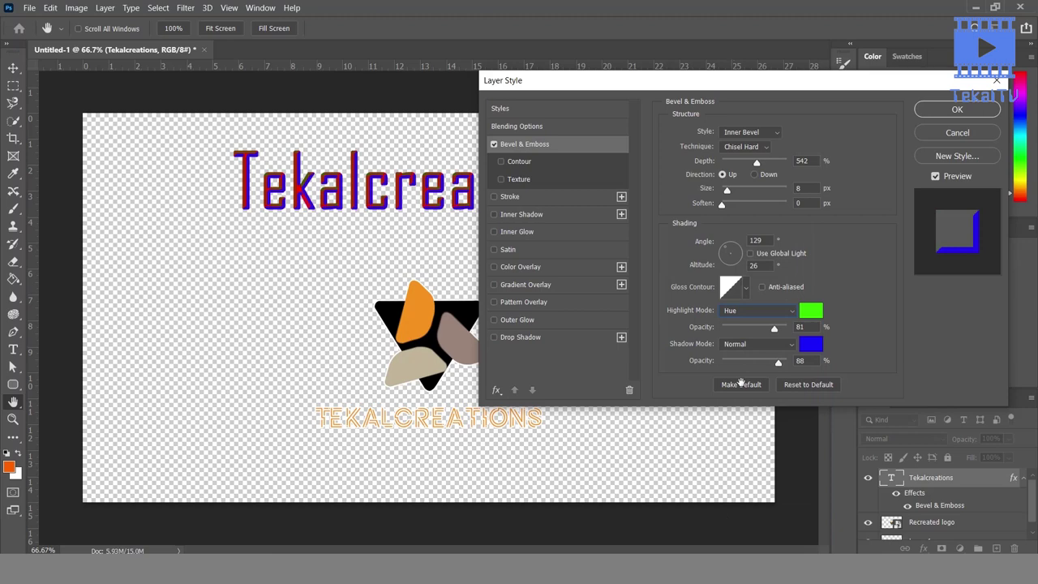
click(752, 312)
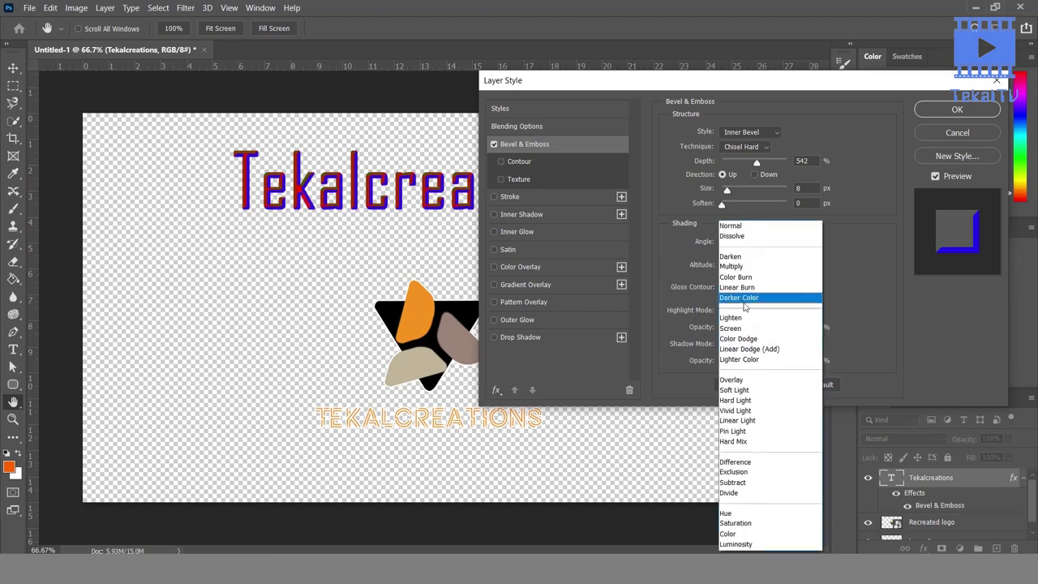
click(733, 225)
click(751, 317)
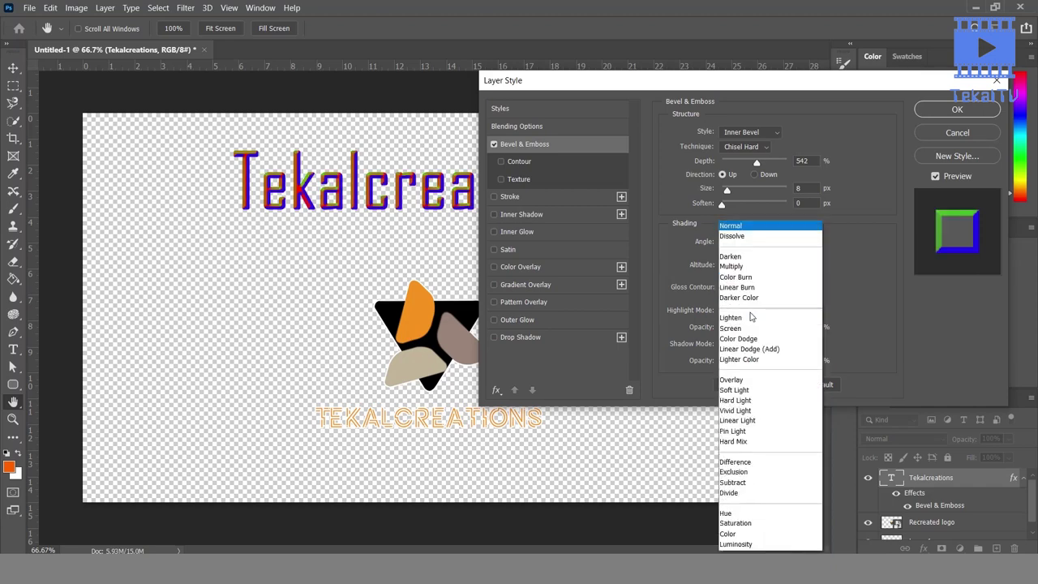
click(747, 389)
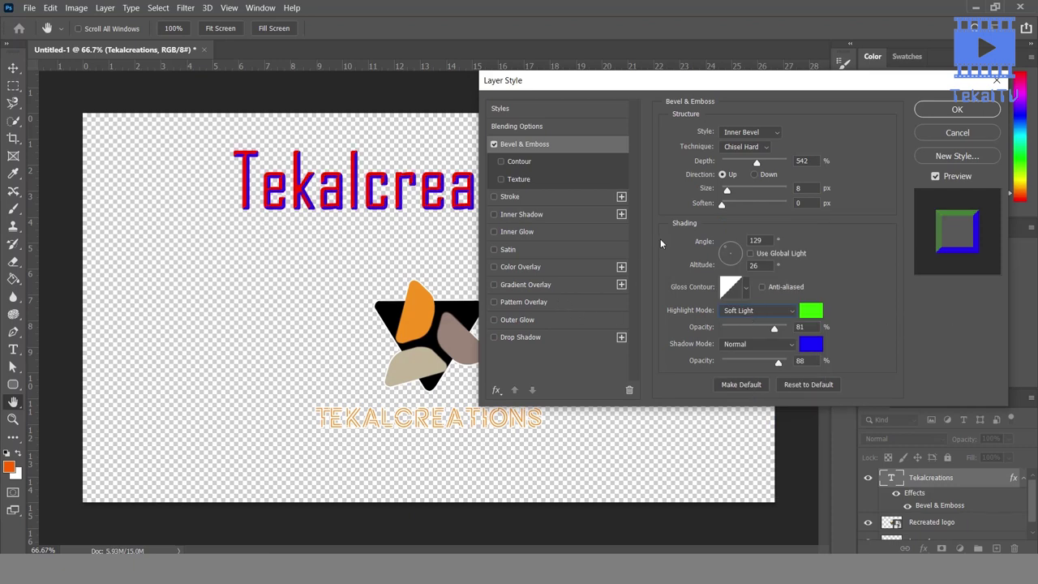
click(494, 145)
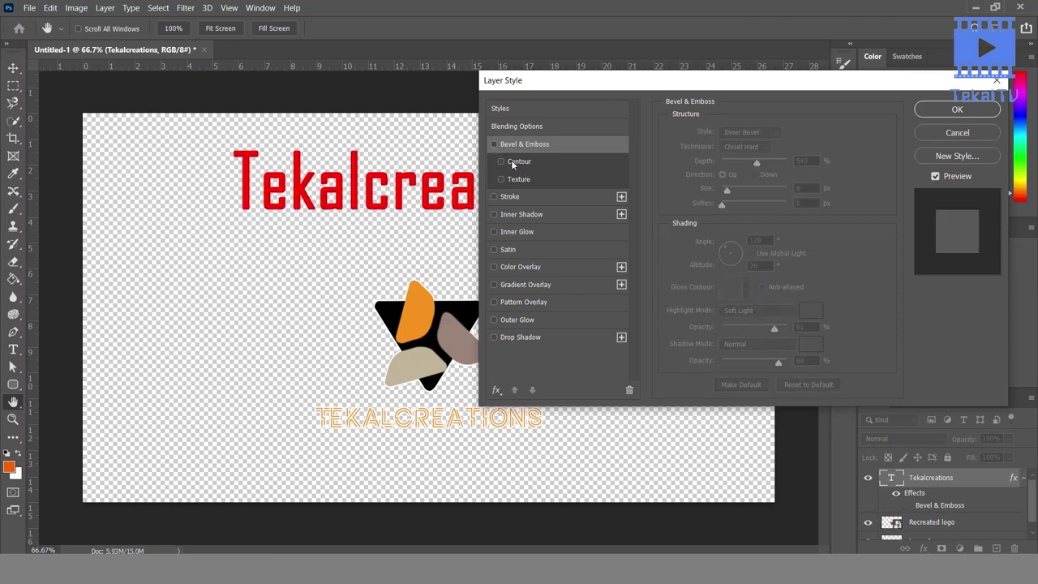
Enable the bevel Contour and raise its Range to 100%.
click(512, 162)
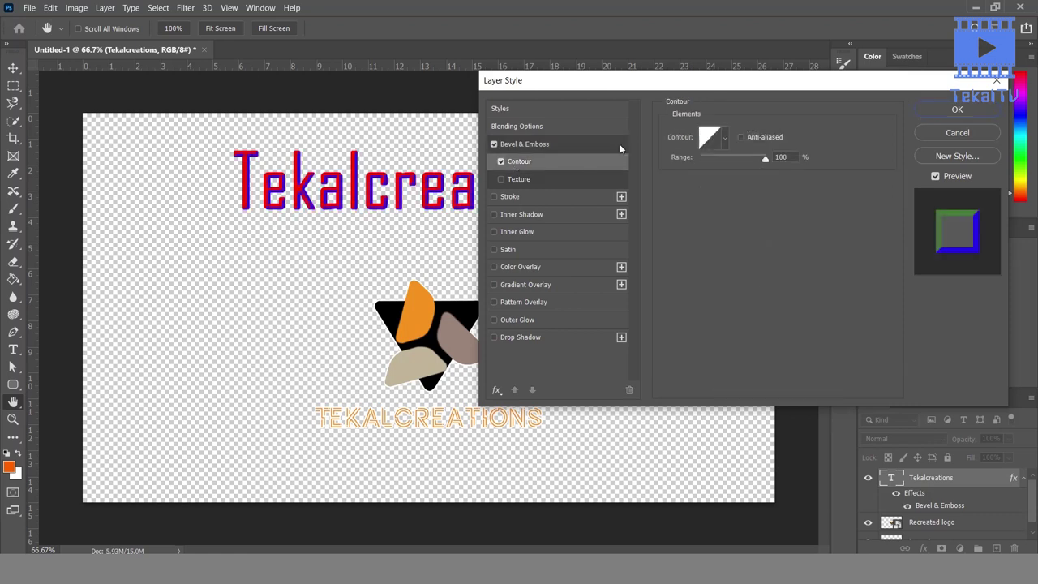
click(539, 144)
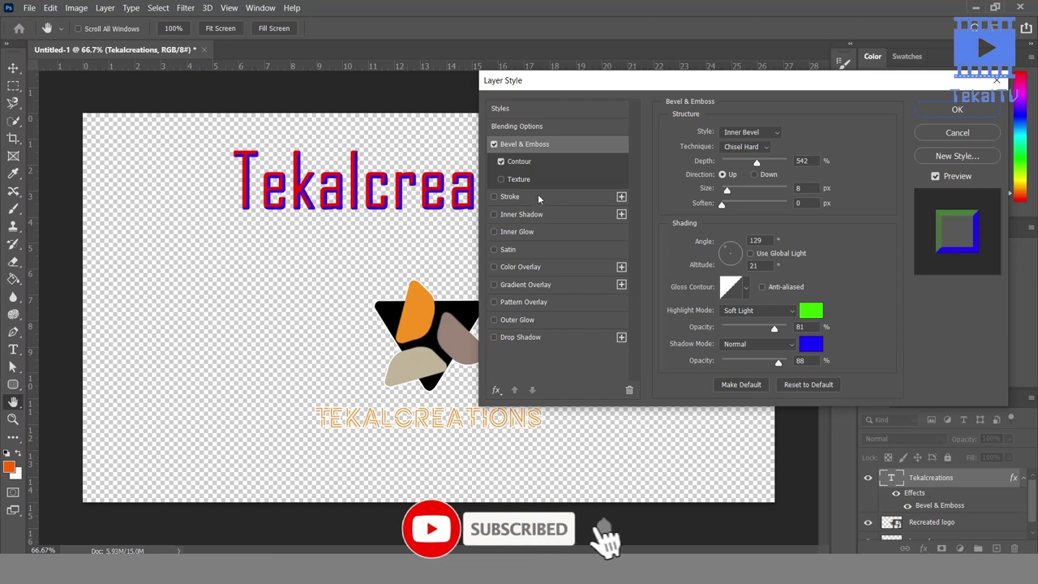
click(525, 161)
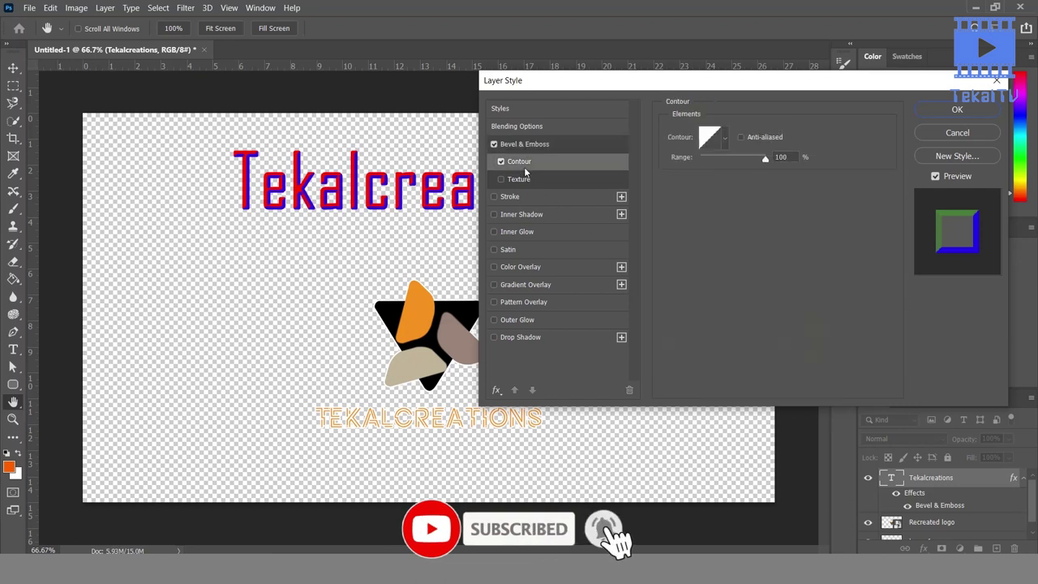
click(725, 139)
click(881, 258)
drag(764, 157, 786, 239)
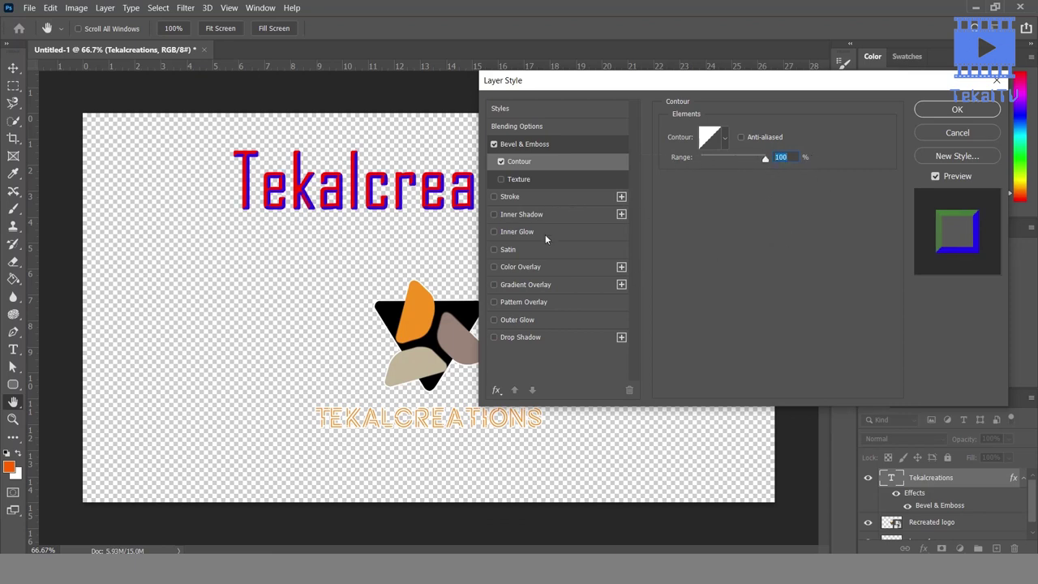
Toggle Texture and Contour, compare the bevel off and on, then Reset to Default.
click(517, 180)
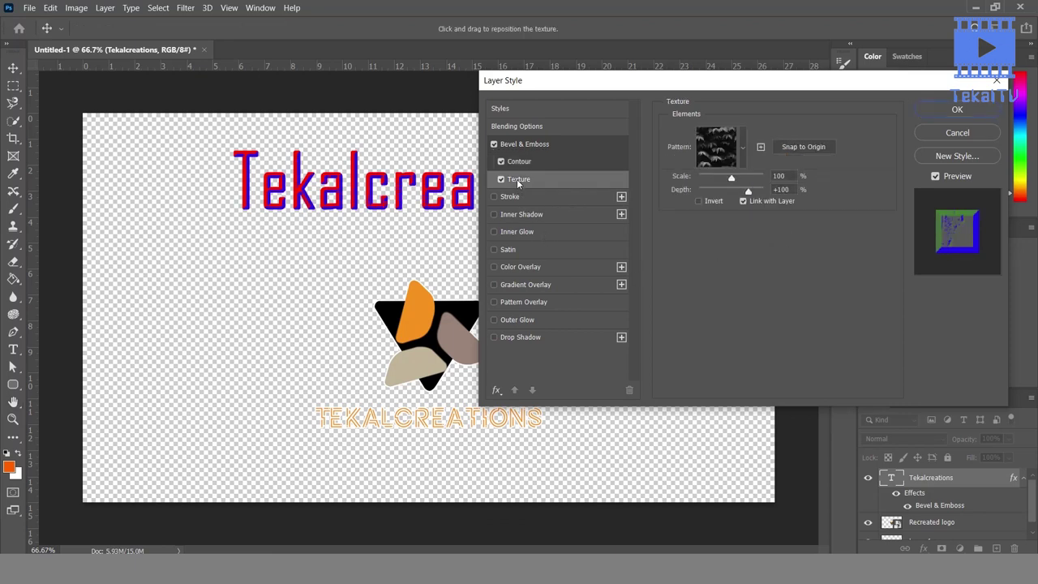
click(510, 165)
click(514, 181)
click(501, 162)
click(495, 144)
click(494, 144)
click(532, 160)
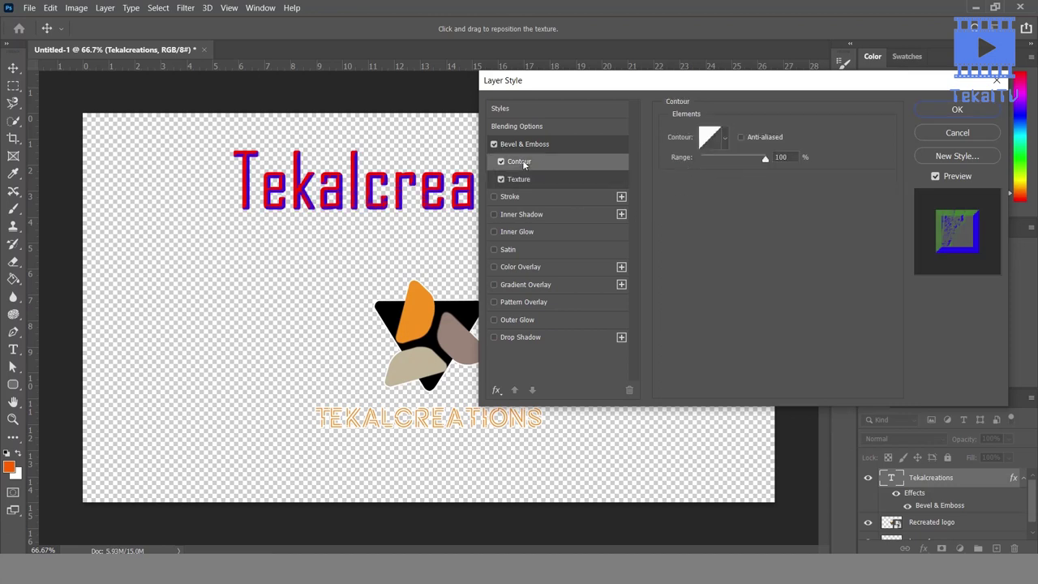
click(521, 147)
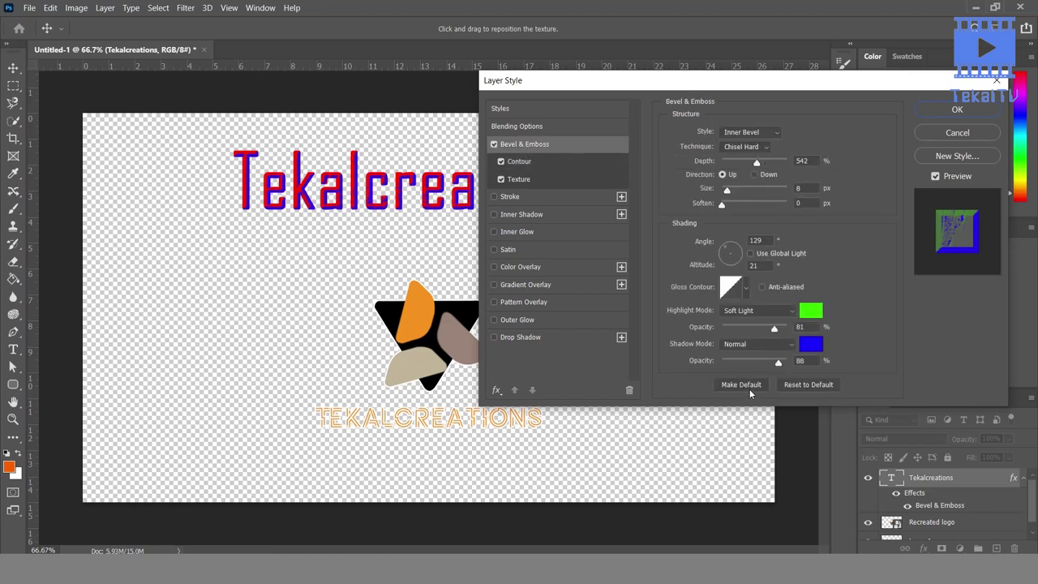
click(808, 384)
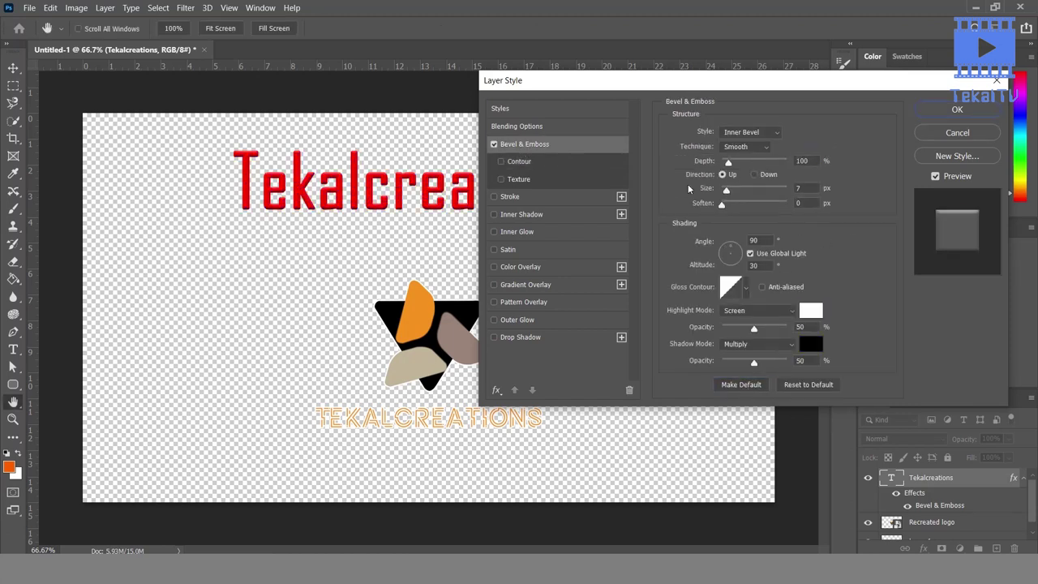
Add a bevel texture with a different pattern at scale 33 and depth +297.
click(515, 180)
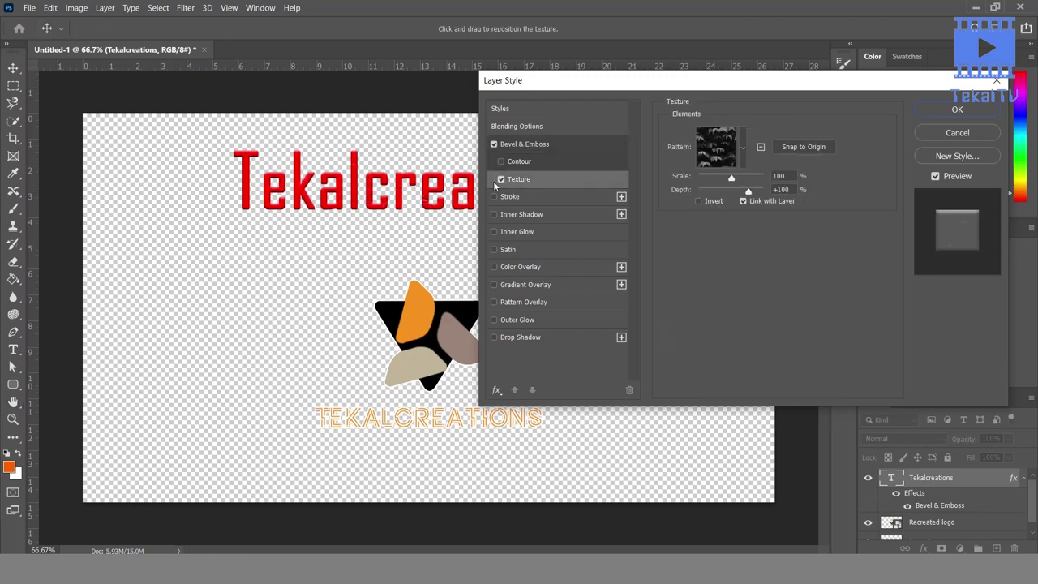
click(741, 146)
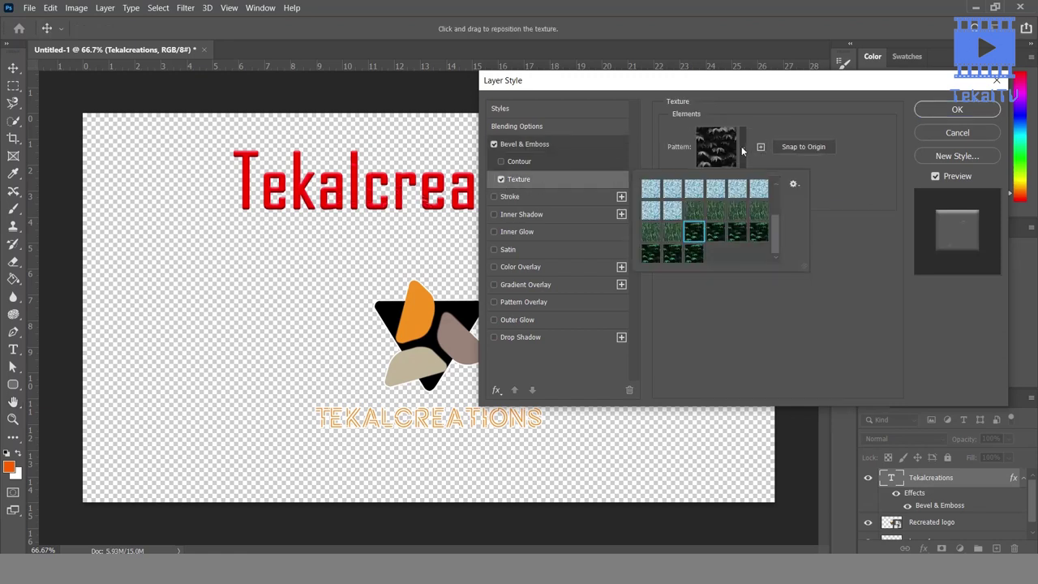
scroll(723, 228, up, 2)
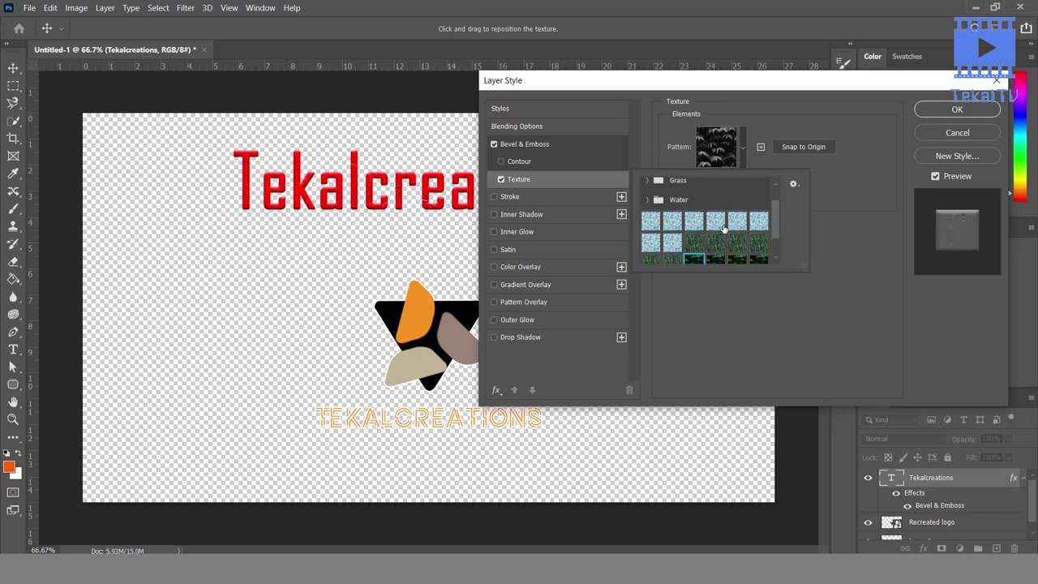
click(672, 221)
click(750, 309)
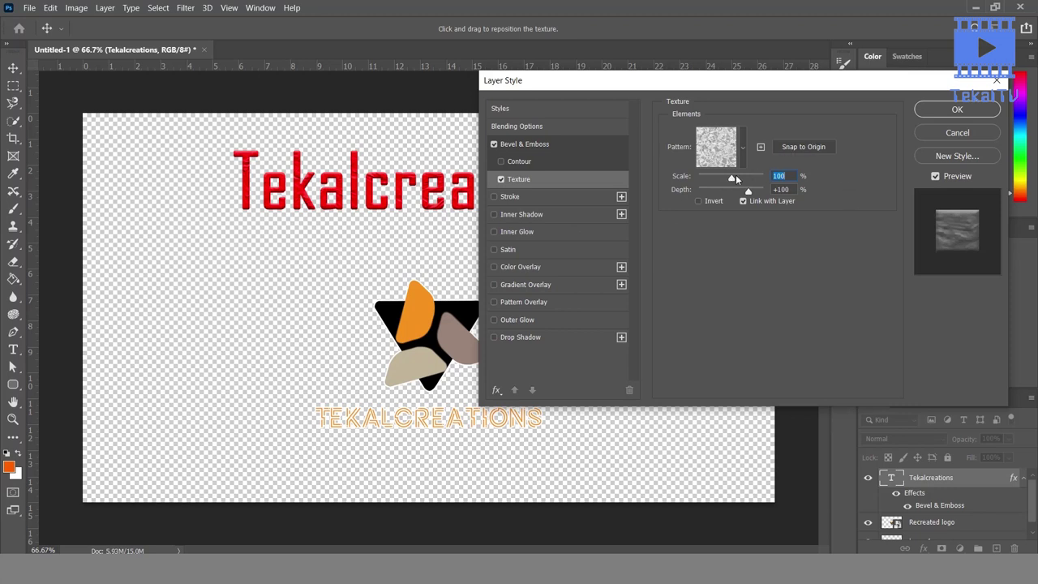
mouse_move(736, 175)
mouse_down()
mouse_move(710, 180)
mouse_move(751, 192)
mouse_up()
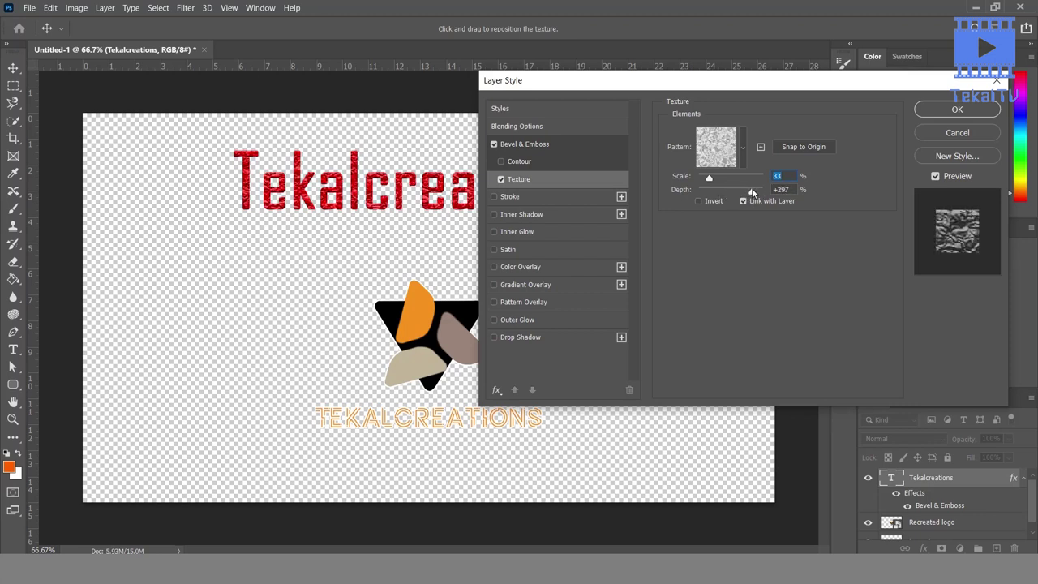
drag(751, 192, 752, 193)
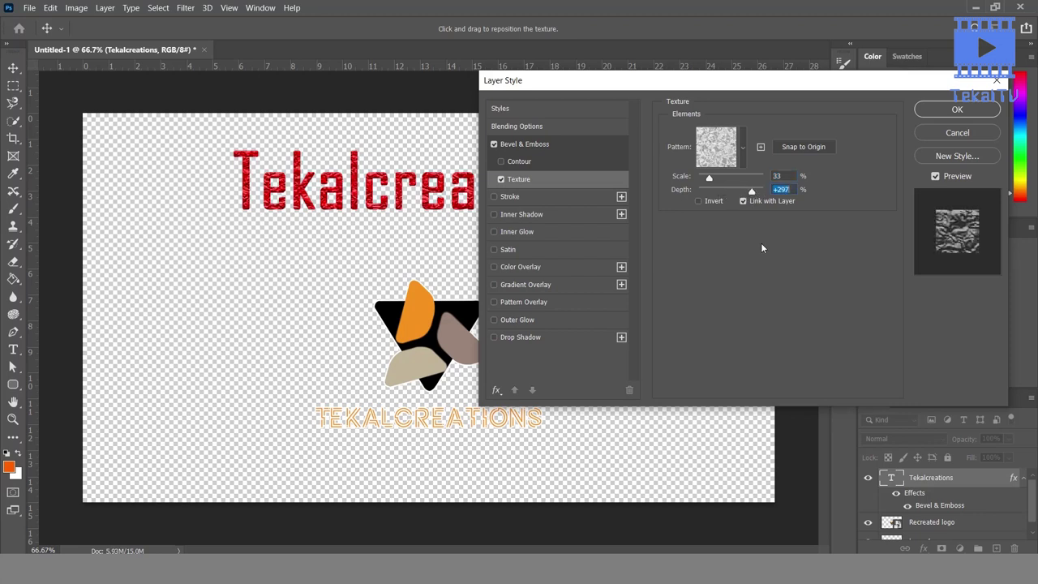
Toggle the texture's Invert and Link with Layer options, leaving them as they were.
click(700, 201)
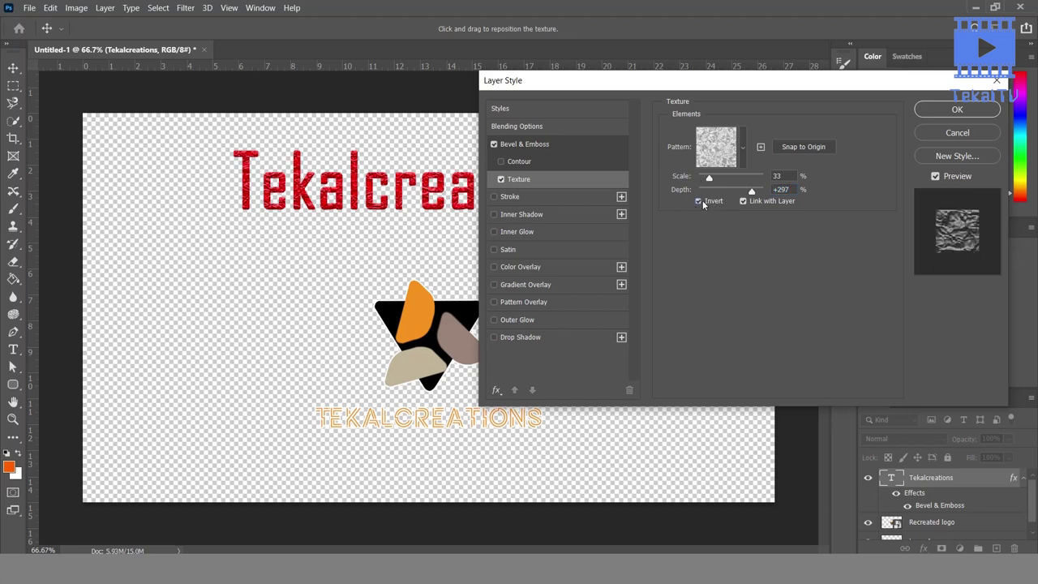
click(699, 201)
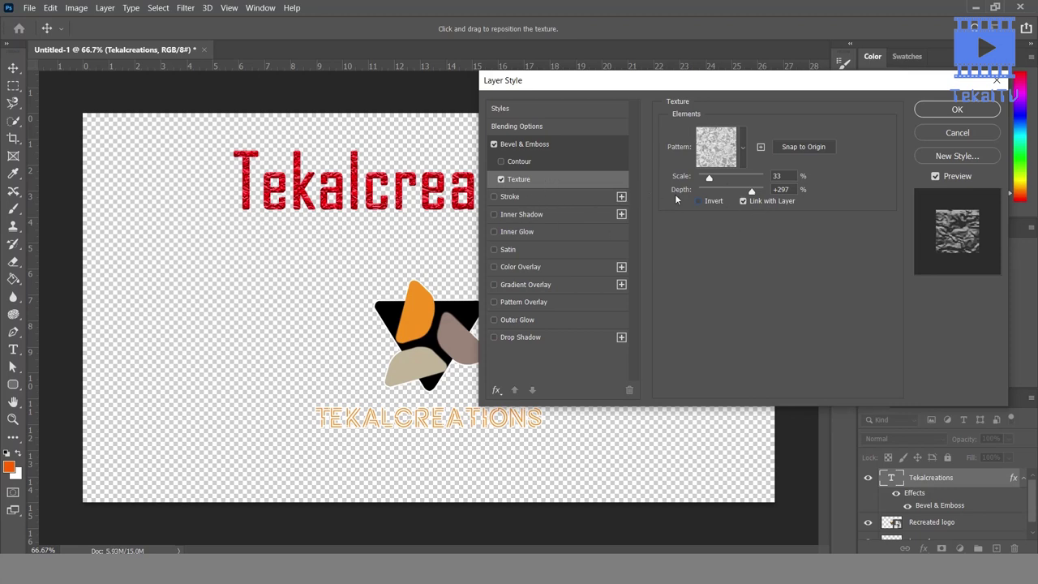
click(757, 201)
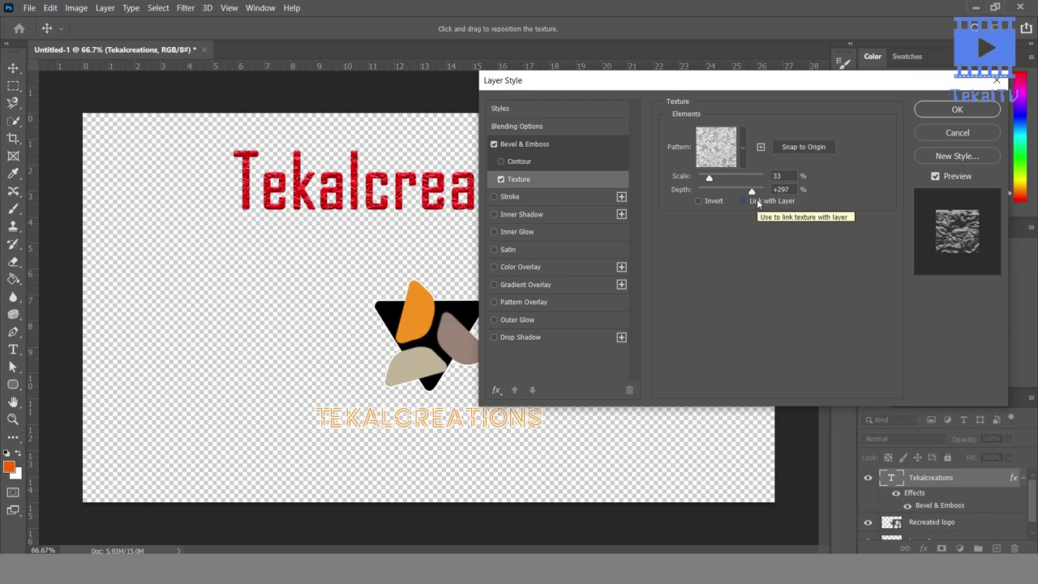
click(756, 200)
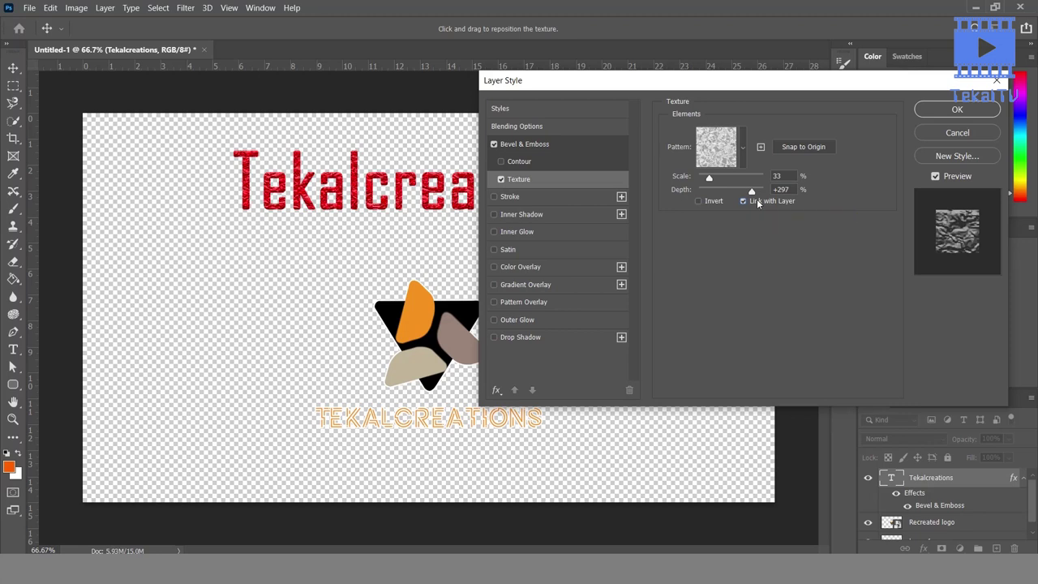
Browse the pattern library without changing it, then turn off Texture and Bevel & Emboss.
click(743, 148)
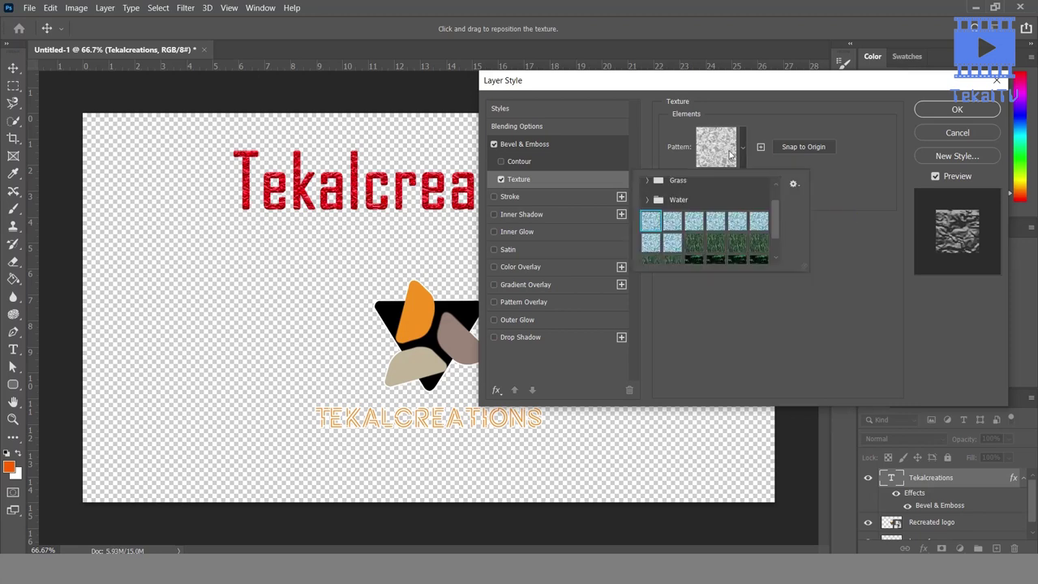
click(794, 183)
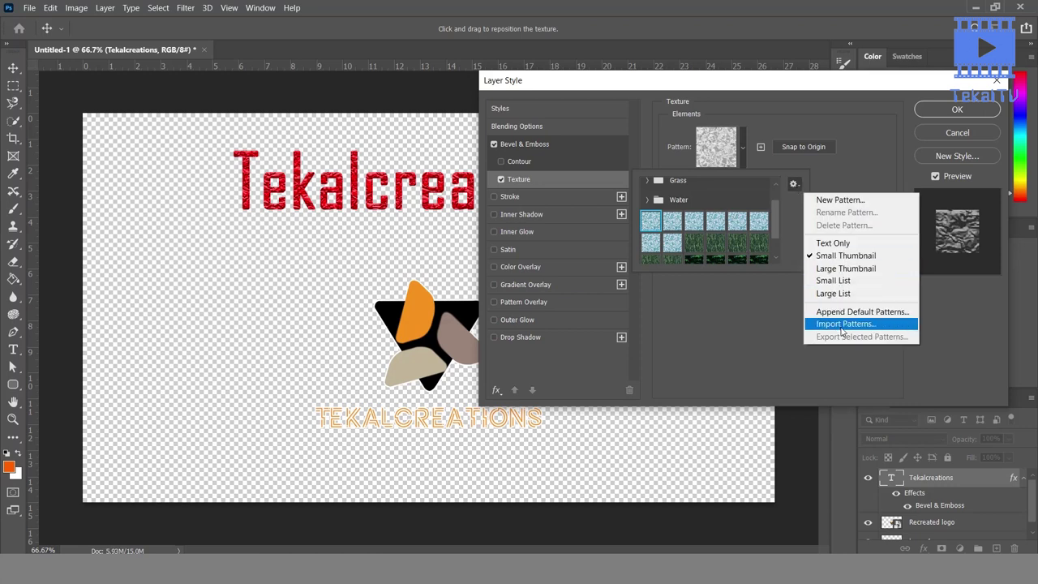
click(728, 313)
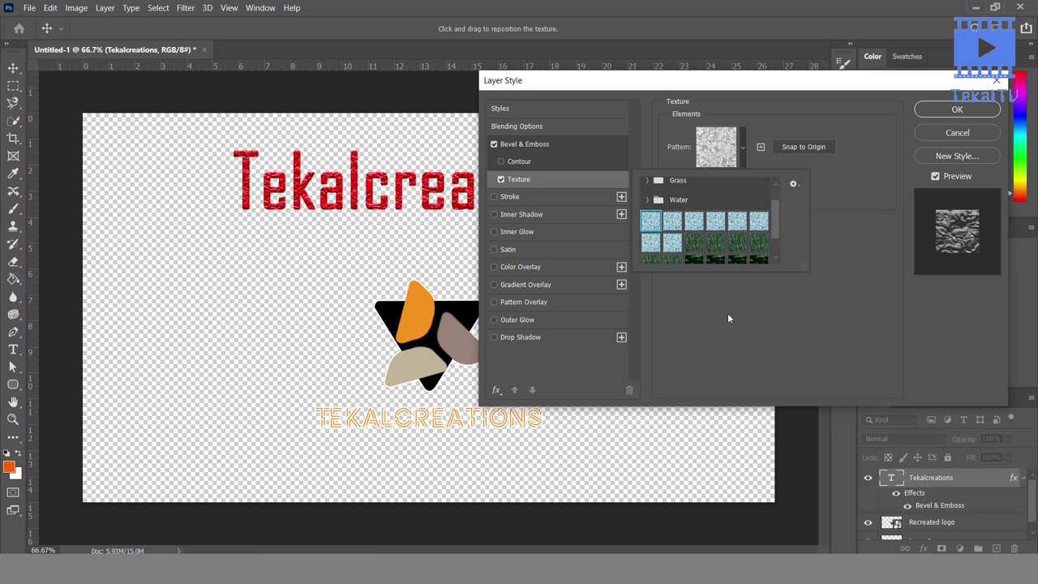
click(846, 257)
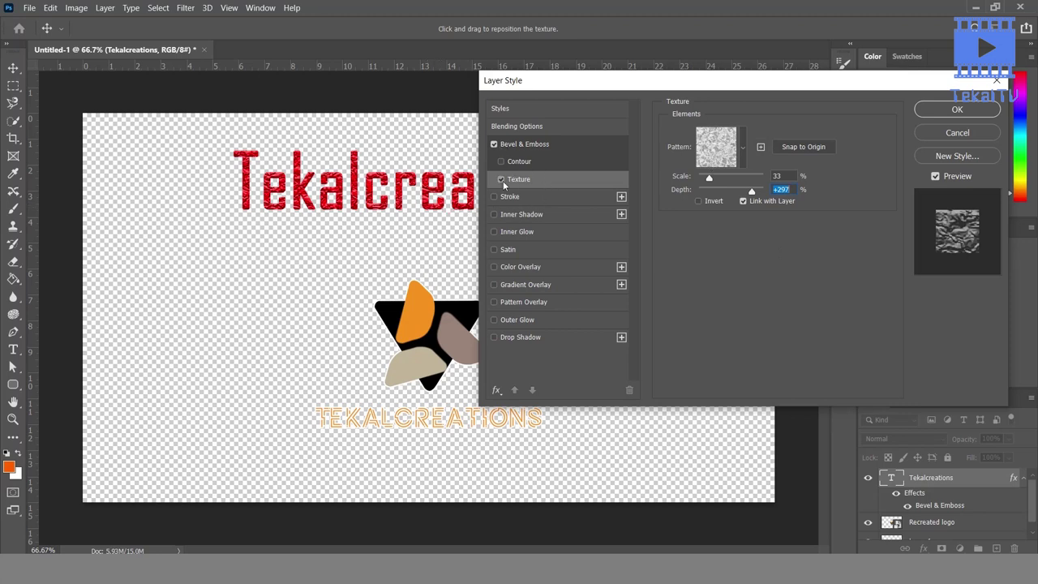
click(501, 180)
click(503, 146)
click(493, 144)
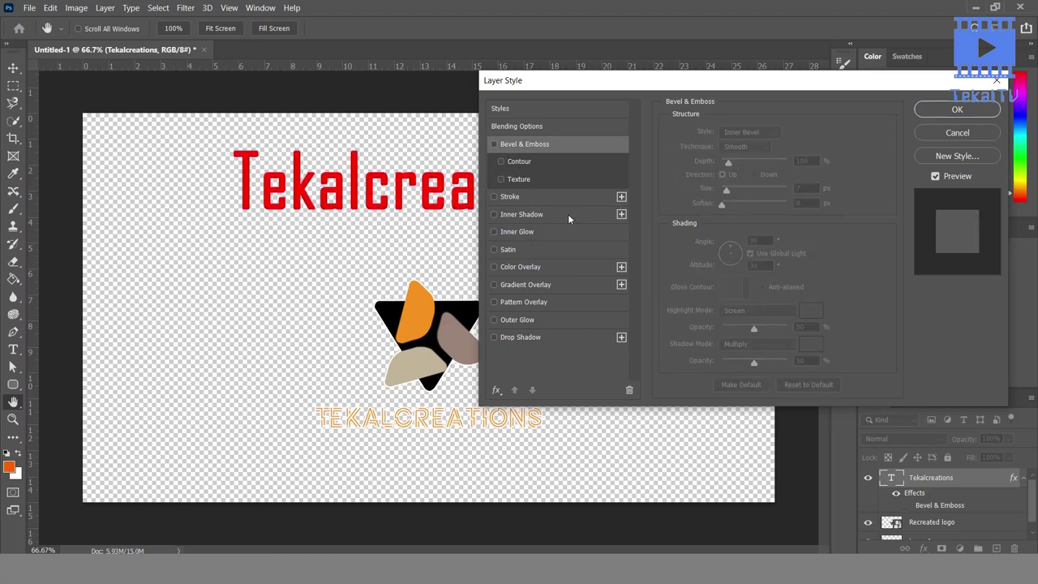
Enable the Stroke effect on the text: 8 px, Outside, white.
click(526, 196)
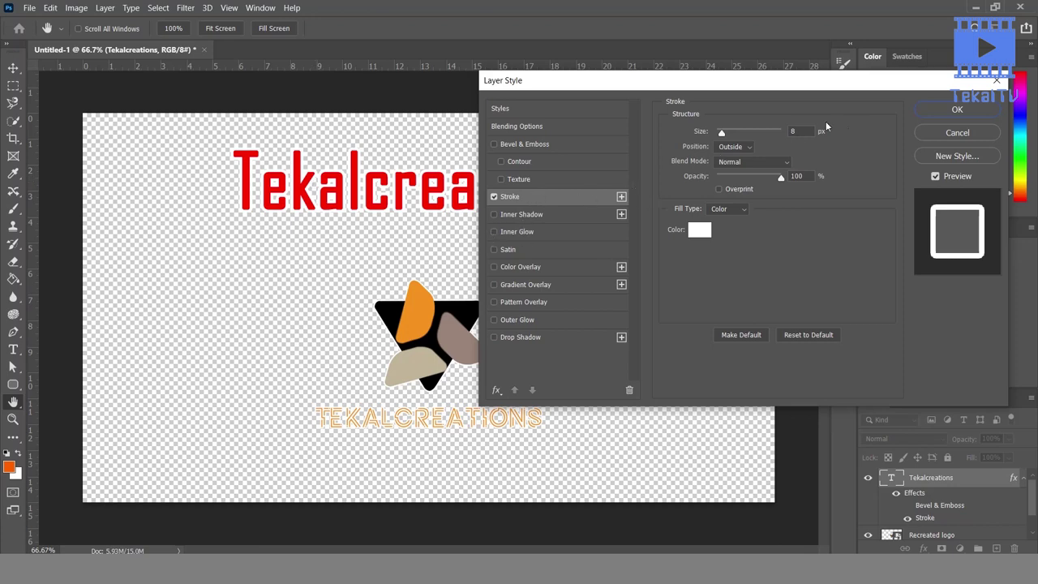
Make the text outline near-black and 6 px thick.
click(705, 238)
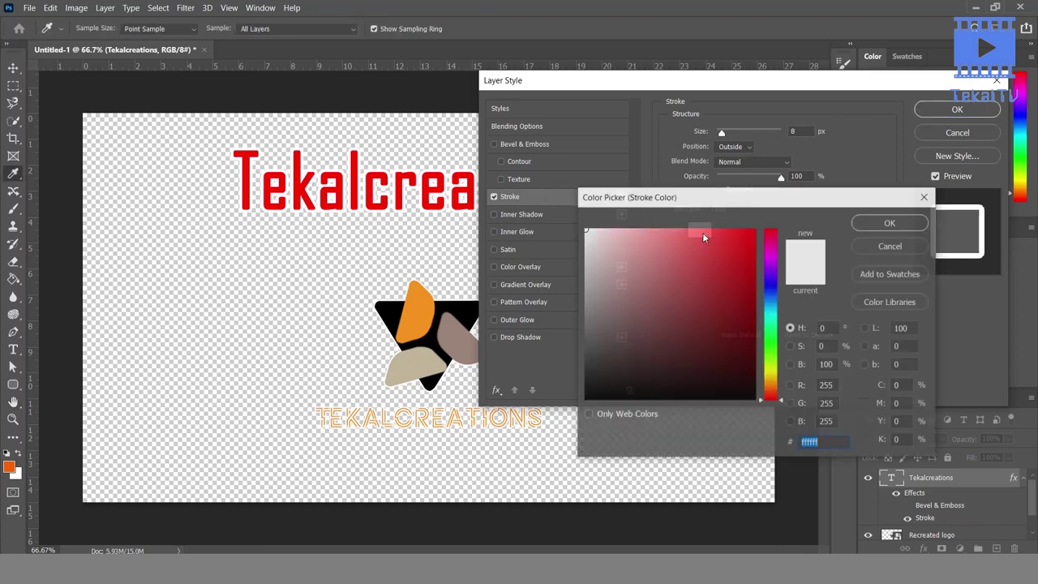
click(733, 405)
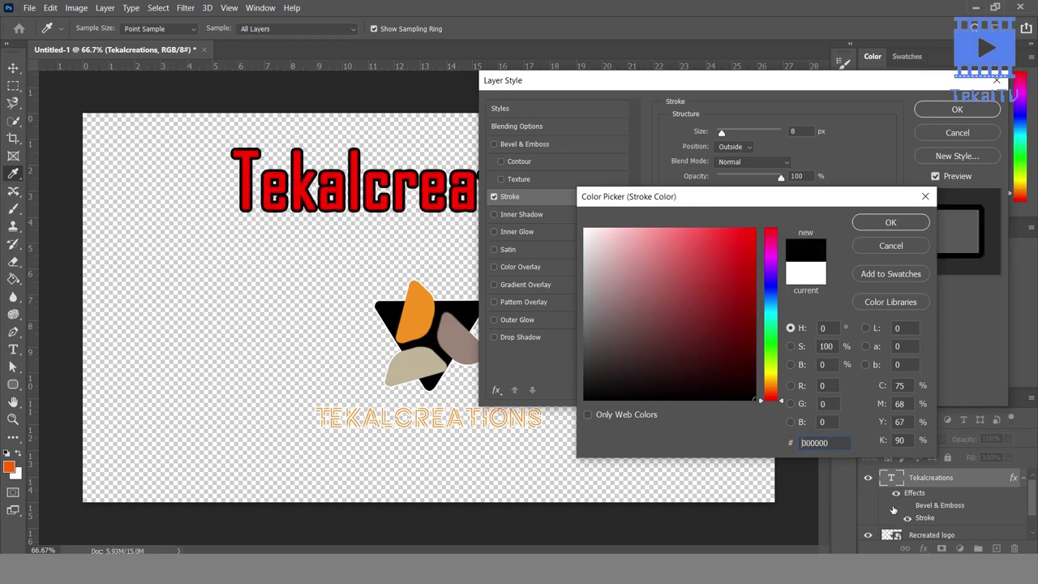
click(890, 224)
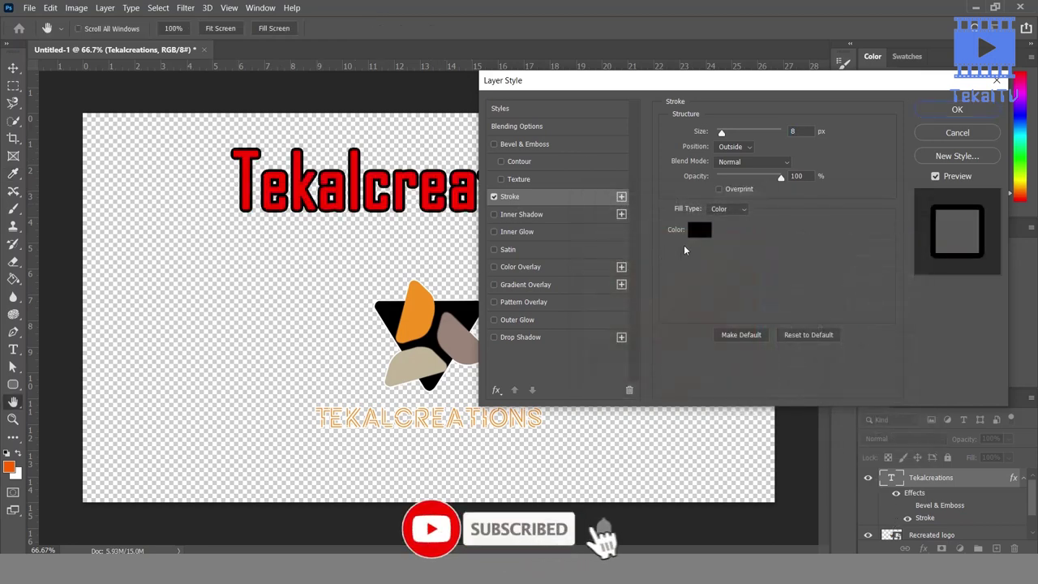
drag(721, 134, 724, 140)
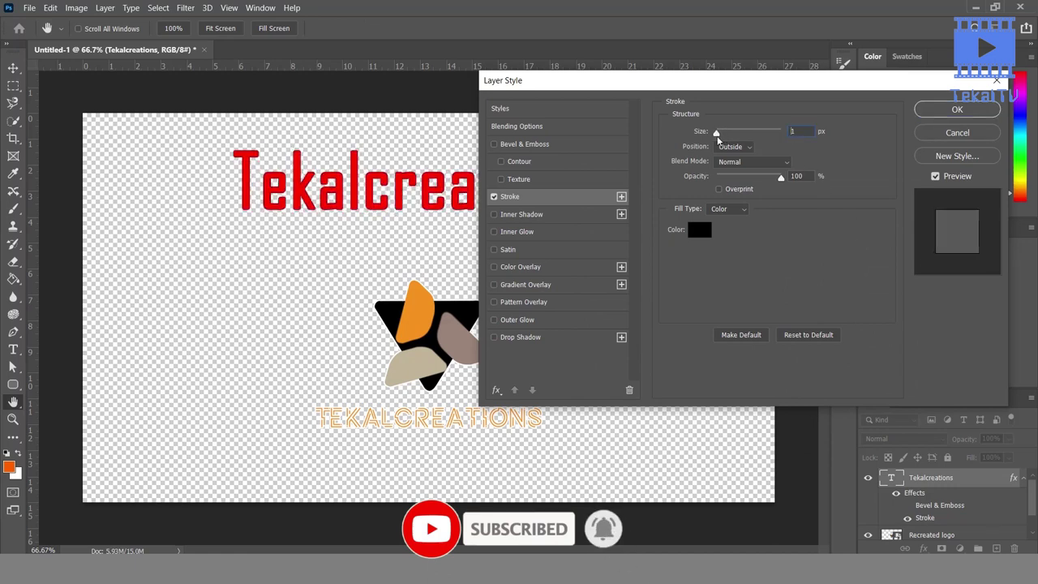
drag(722, 140, 720, 134)
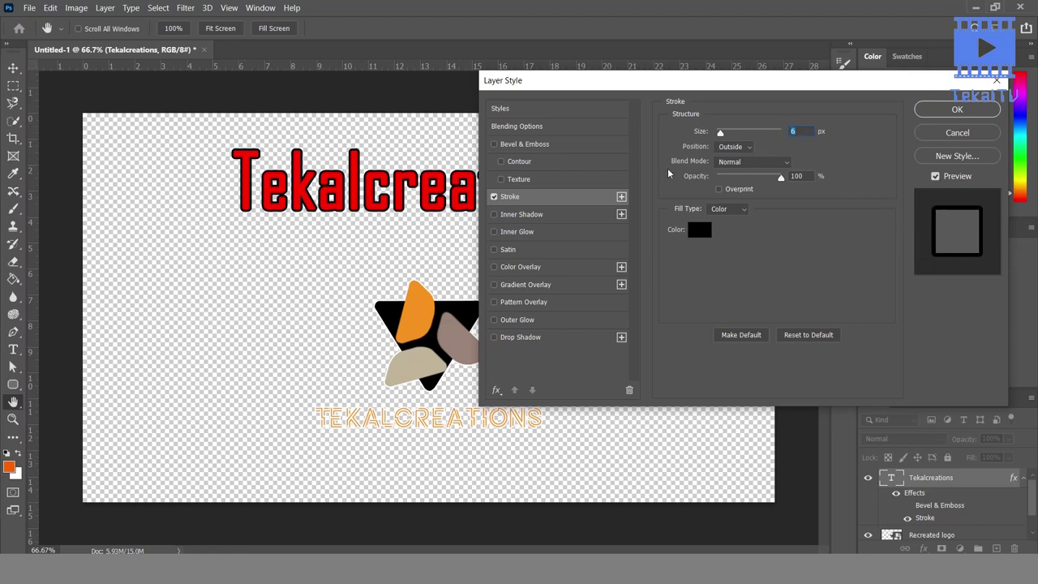
Try Inside and Center outline positions, keeping the outline Outside the letters.
click(734, 147)
click(734, 166)
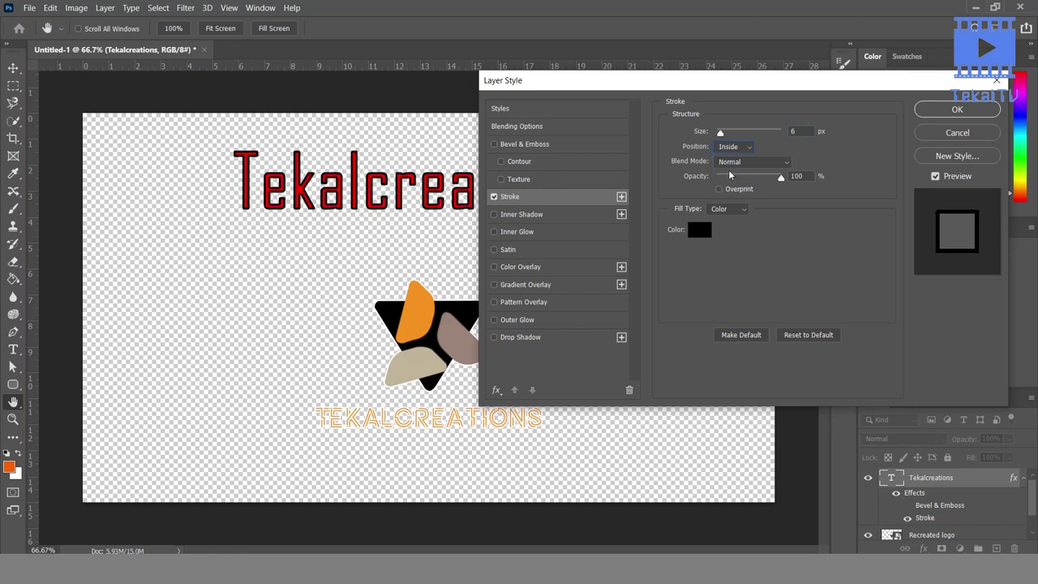
click(733, 147)
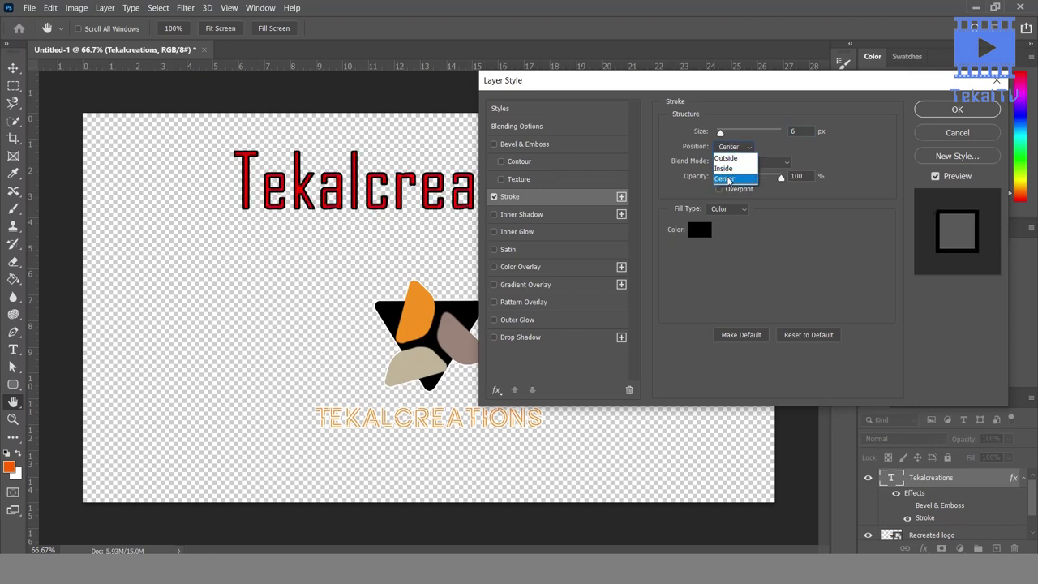
click(728, 180)
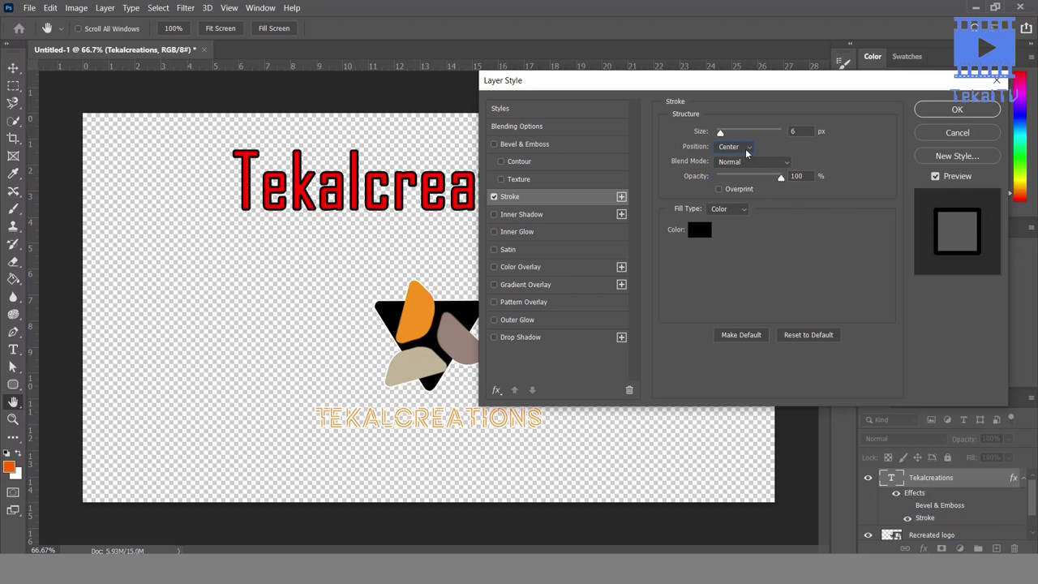
click(747, 149)
click(733, 158)
click(738, 149)
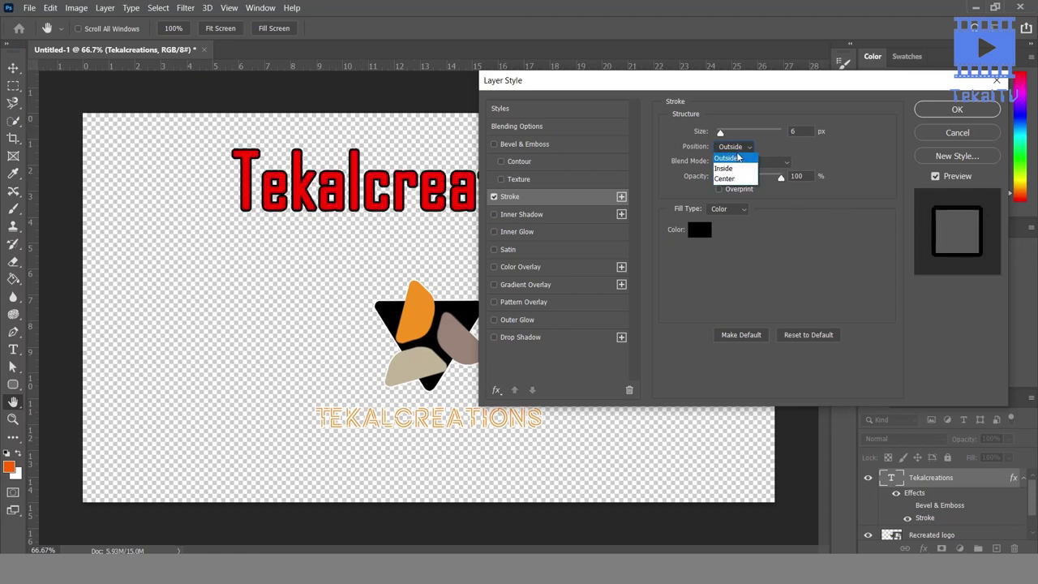
click(723, 168)
click(735, 147)
click(727, 157)
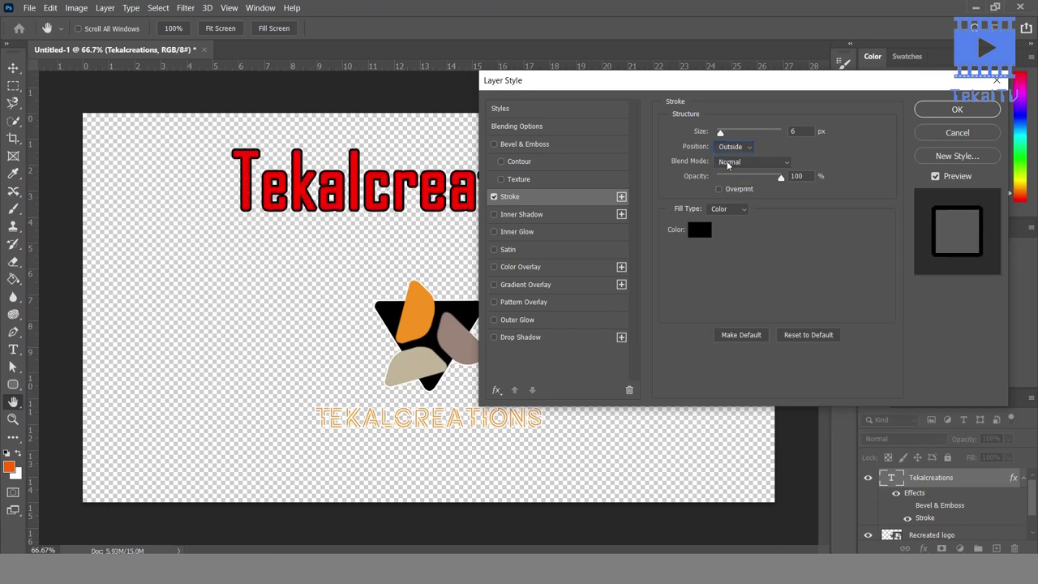
Test Dissolve, Lighten and Overlay outline blends, returning to Normal with position Outside.
click(750, 163)
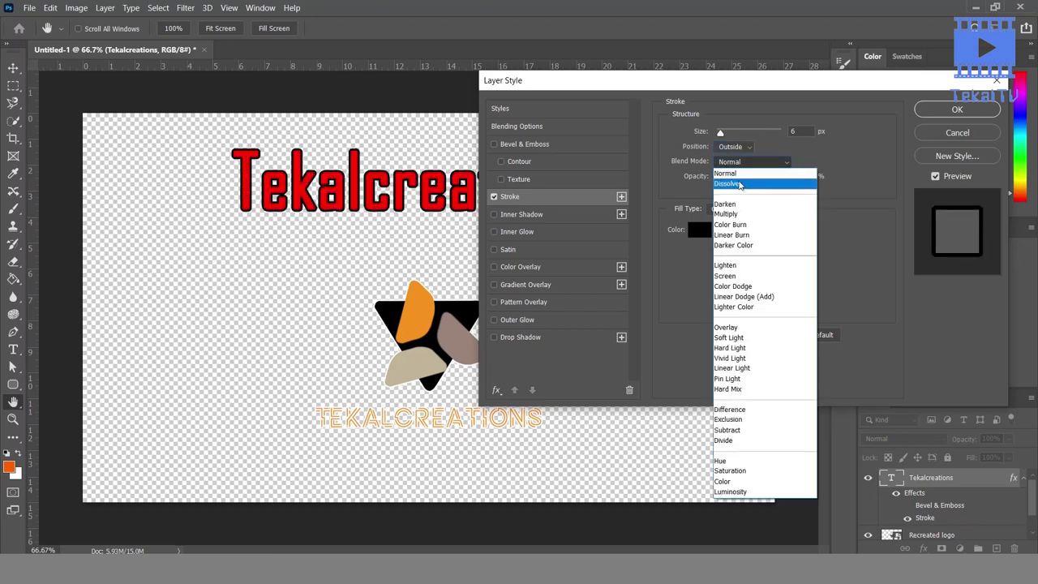
click(740, 184)
click(735, 166)
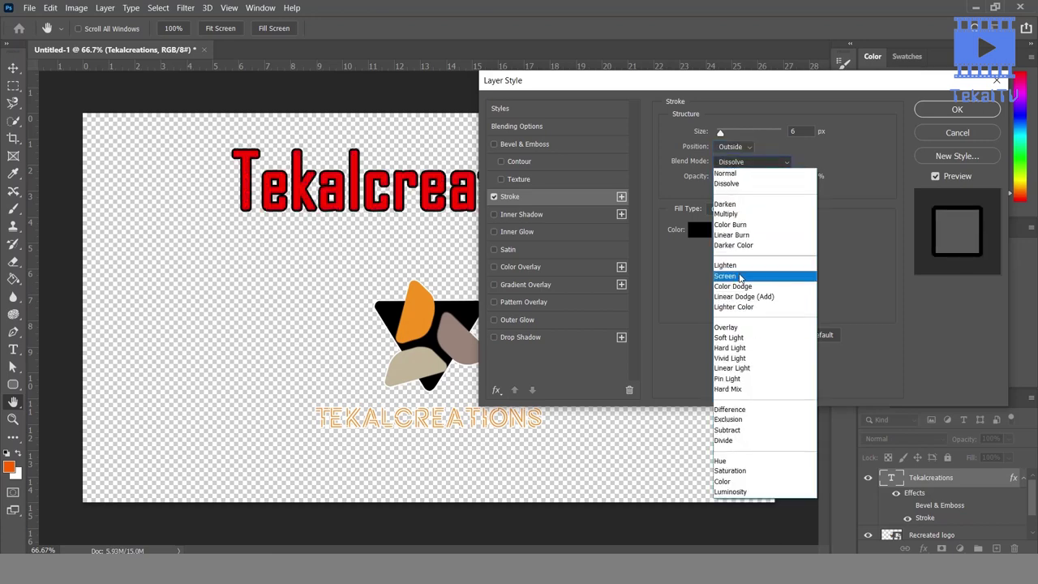
click(725, 265)
click(725, 165)
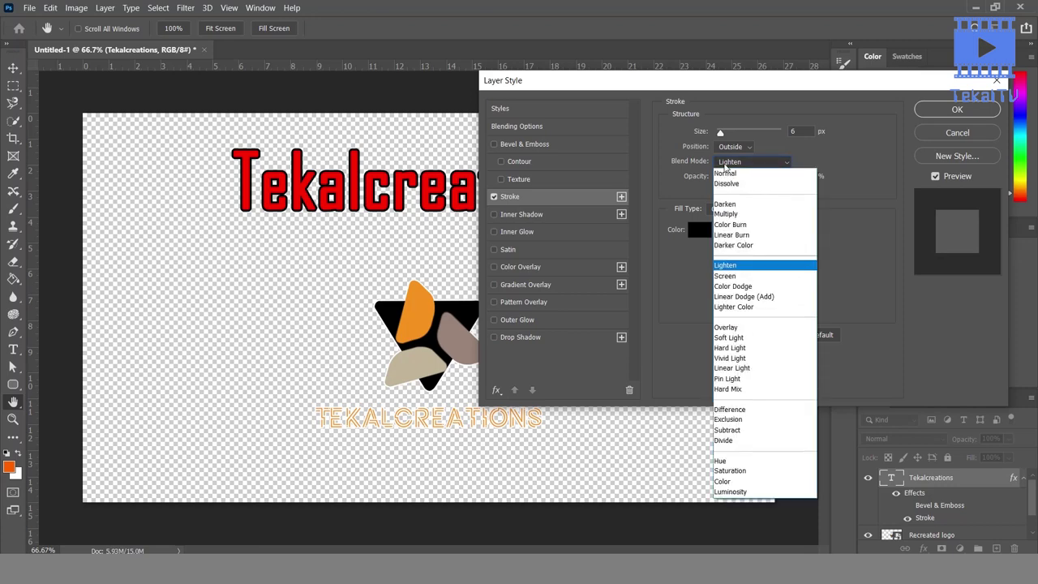
click(726, 327)
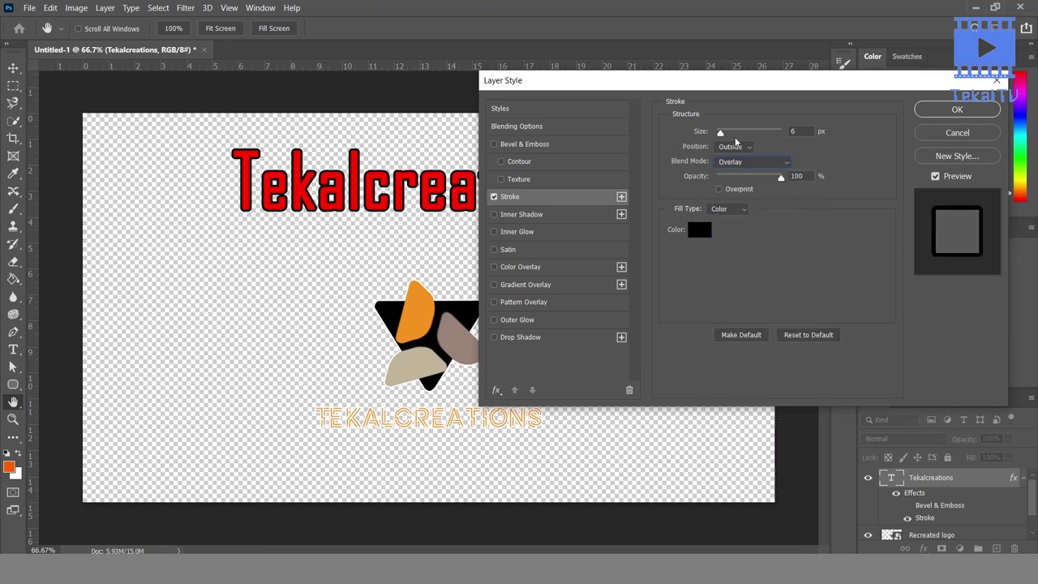
click(723, 149)
click(798, 156)
click(741, 165)
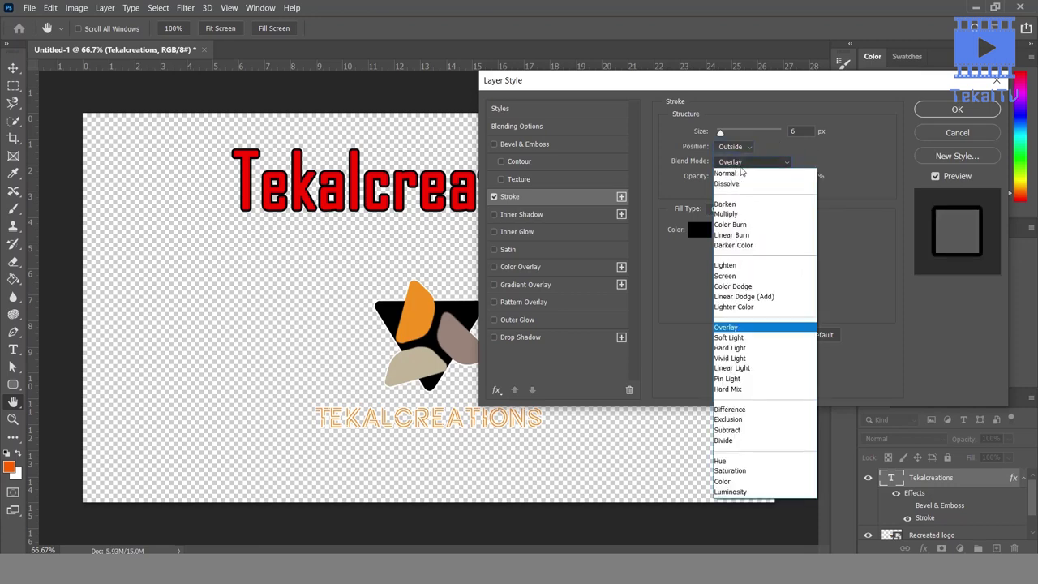
click(740, 173)
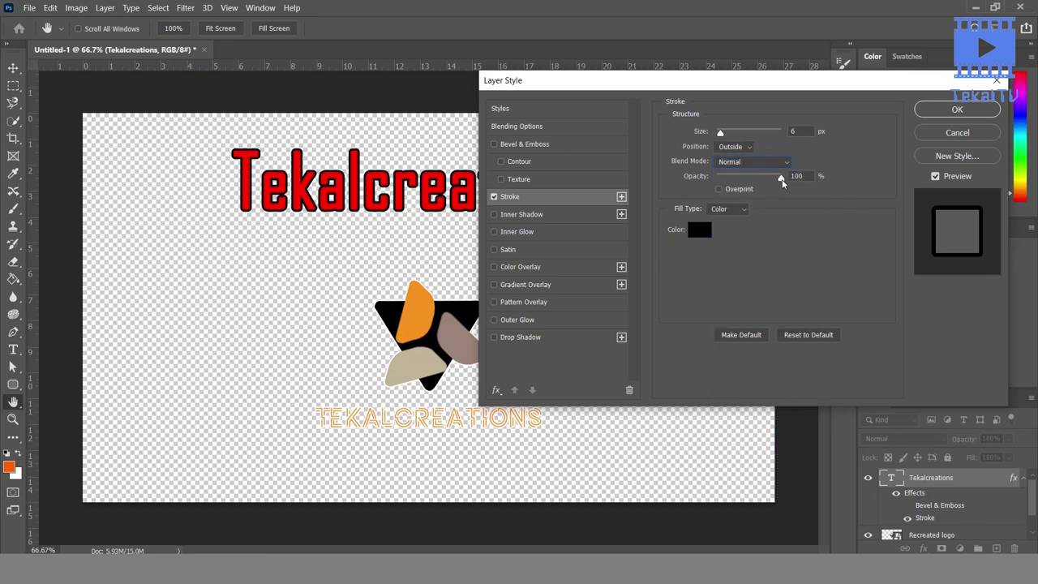
Try 75% opacity and Overprint, ending at 100% opacity with Overprint off.
drag(783, 181, 765, 182)
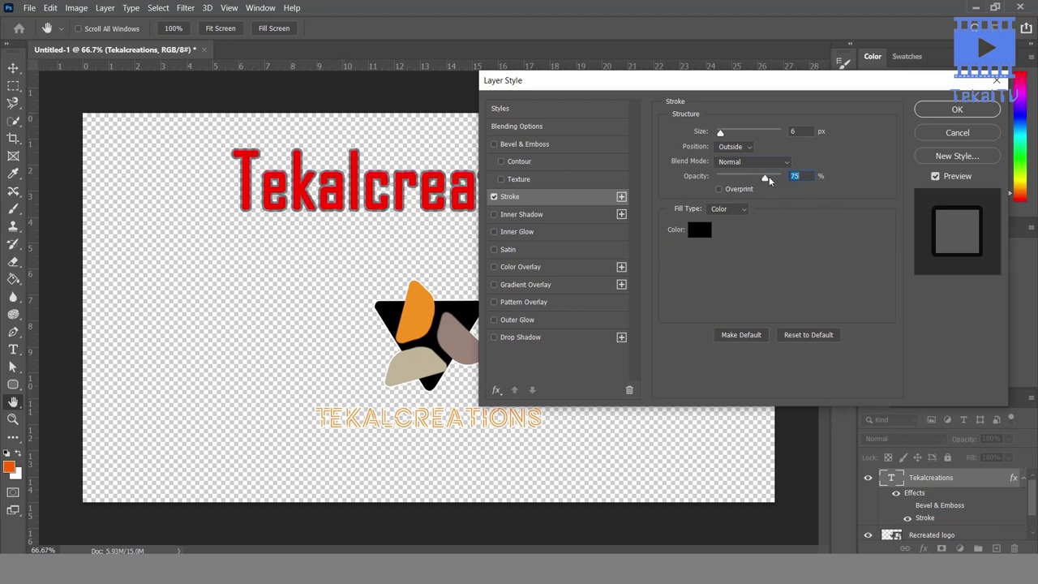
drag(769, 176, 803, 177)
click(735, 190)
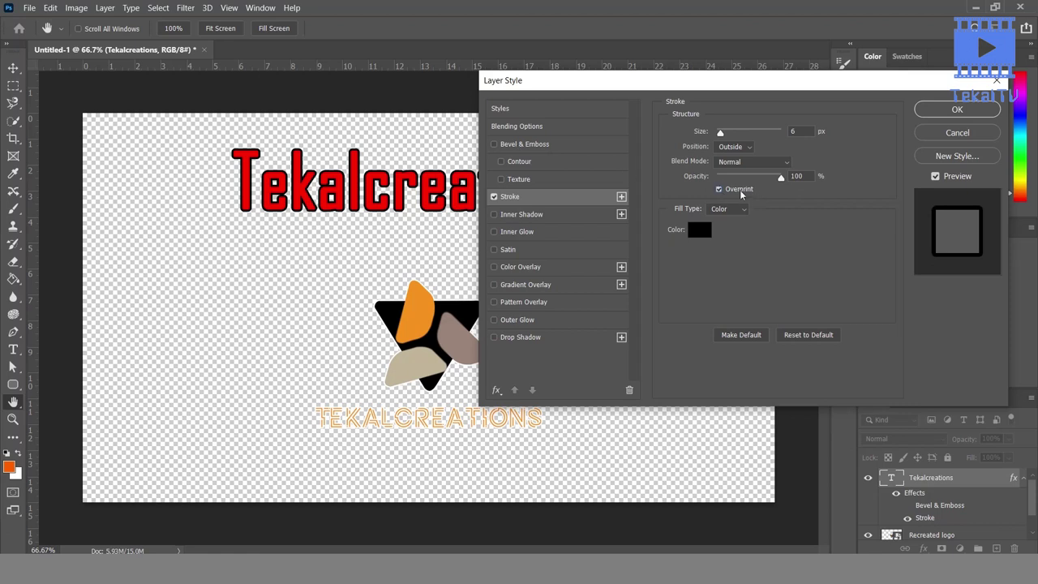
click(739, 190)
click(724, 213)
Switch the outline fill to Gradient, browsing presets and Reverse without keeping changes.
click(729, 226)
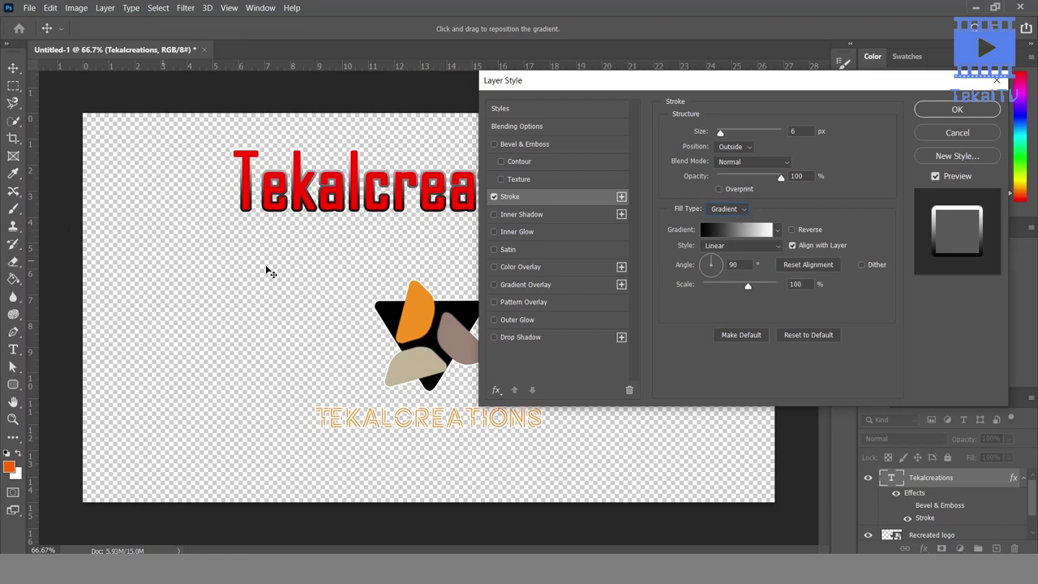
click(777, 229)
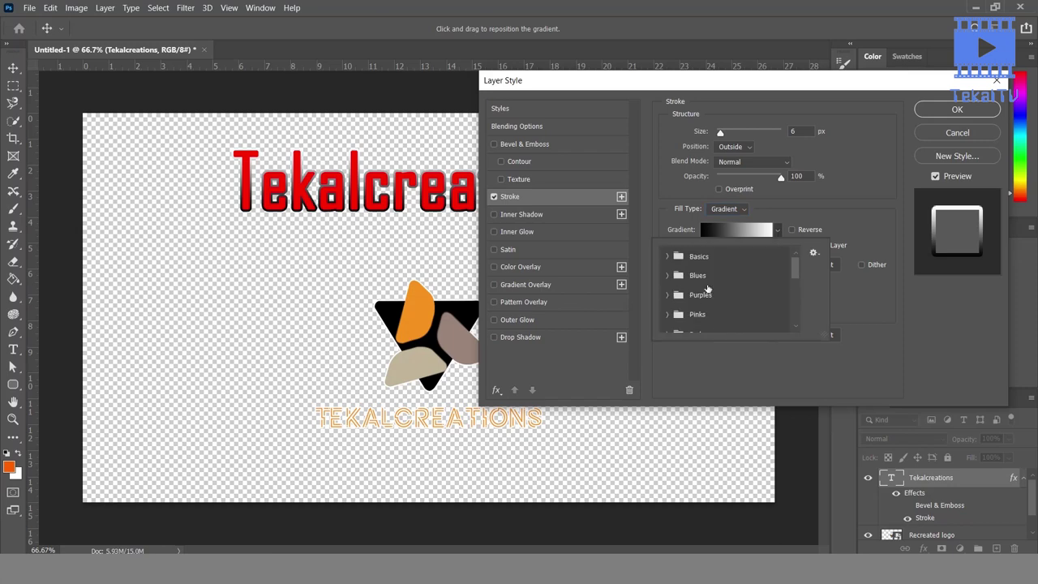
scroll(707, 287, down, 2)
scroll(707, 287, down, 2)
scroll(707, 288, down, 2)
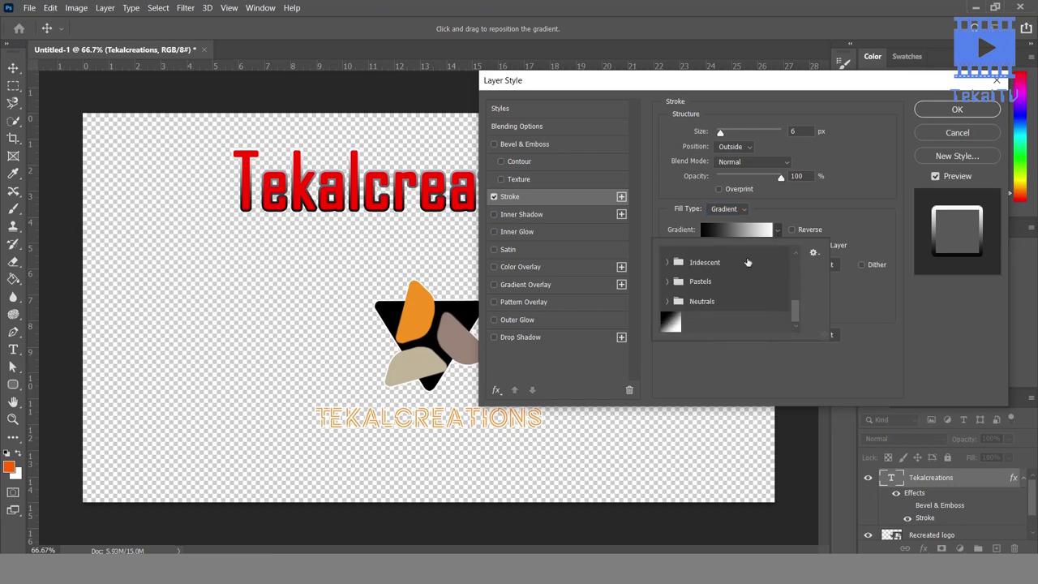
click(844, 201)
click(739, 229)
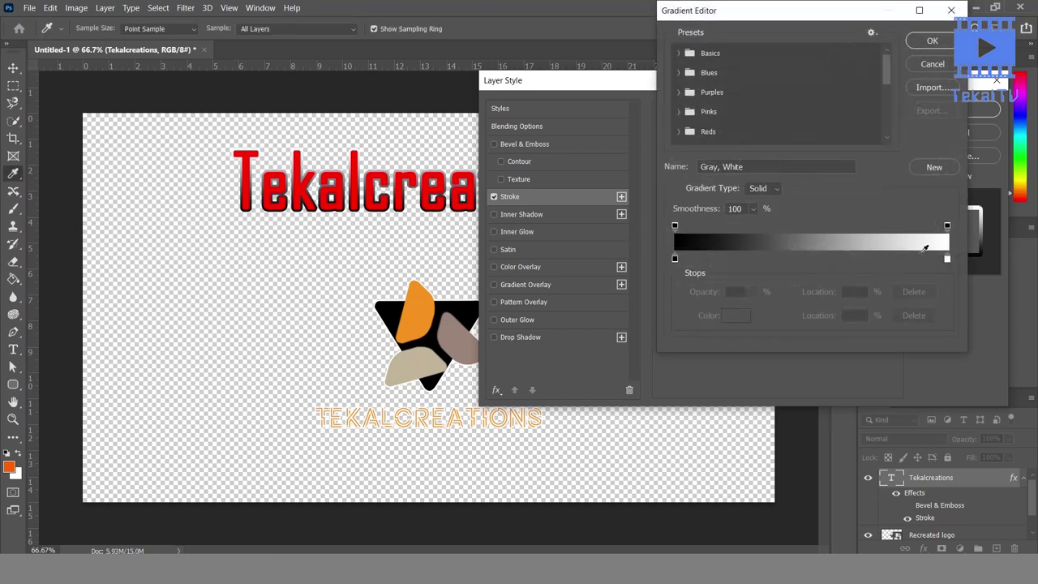
click(937, 66)
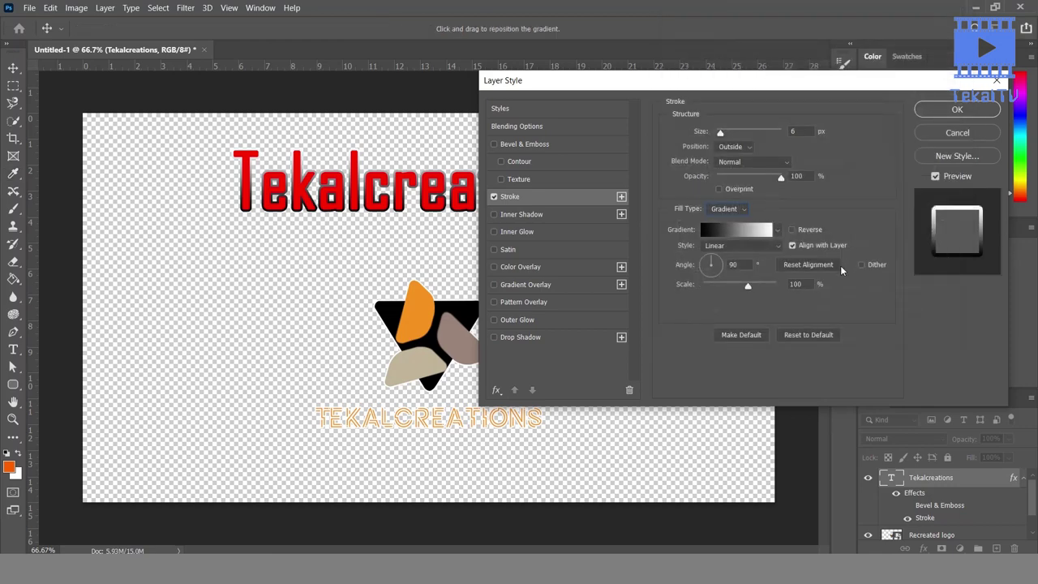
click(811, 229)
click(818, 249)
click(818, 244)
Try Radial, Angle and Shape Burst styles, keep Linear, set angle 0 and apply.
click(762, 246)
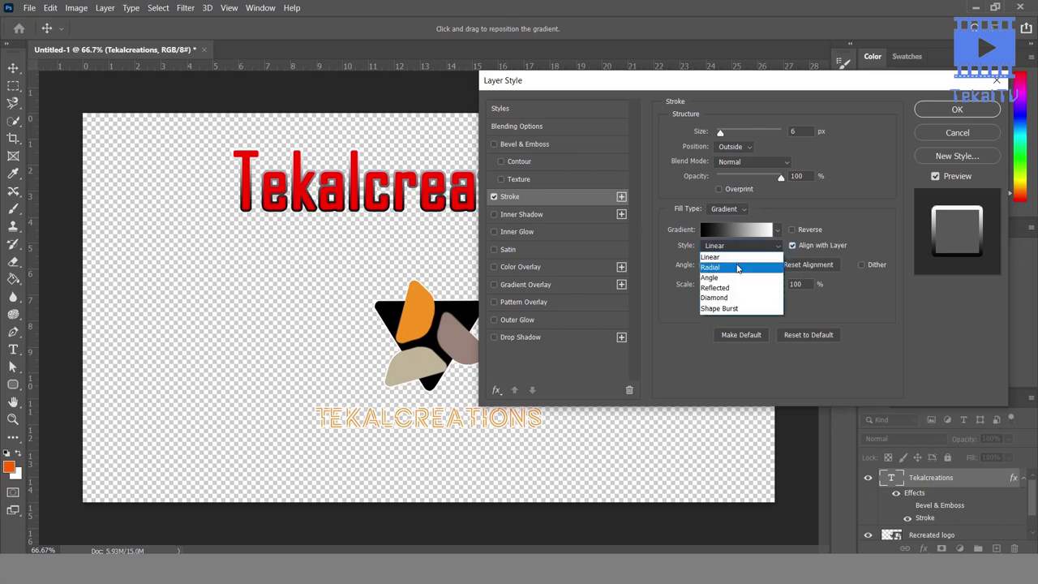
click(738, 268)
click(737, 246)
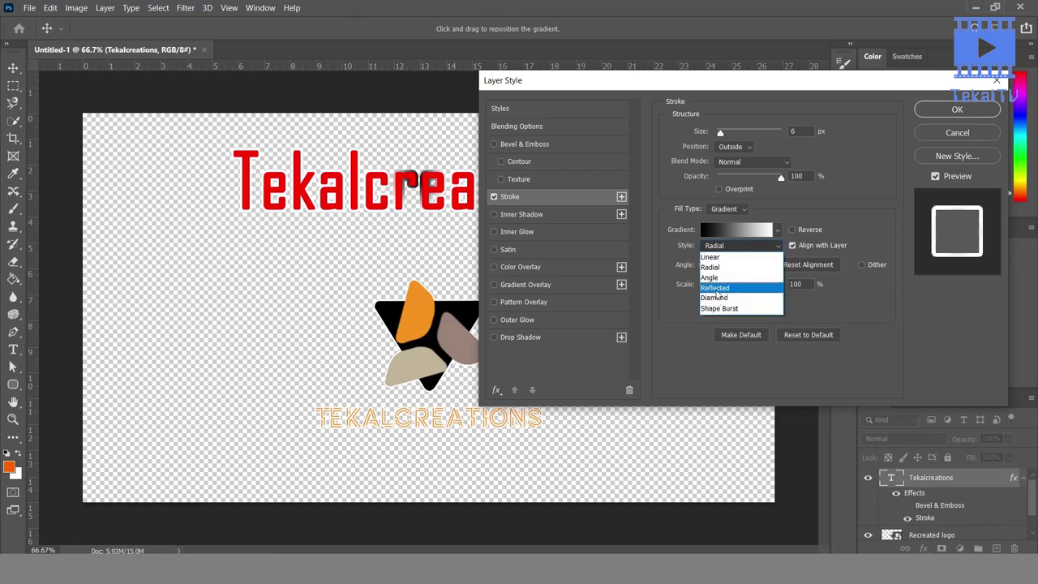
click(711, 279)
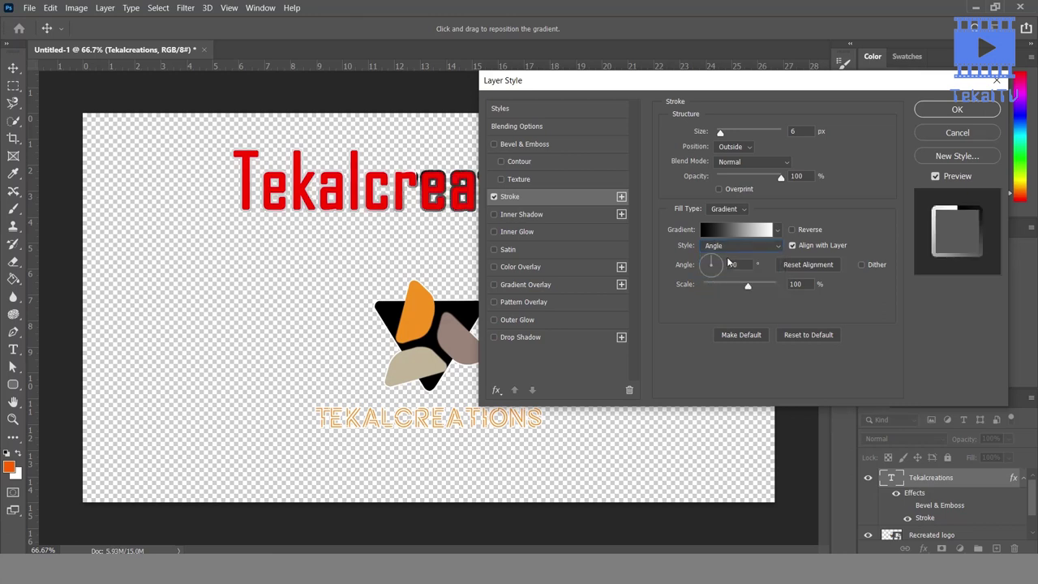
click(729, 246)
click(719, 308)
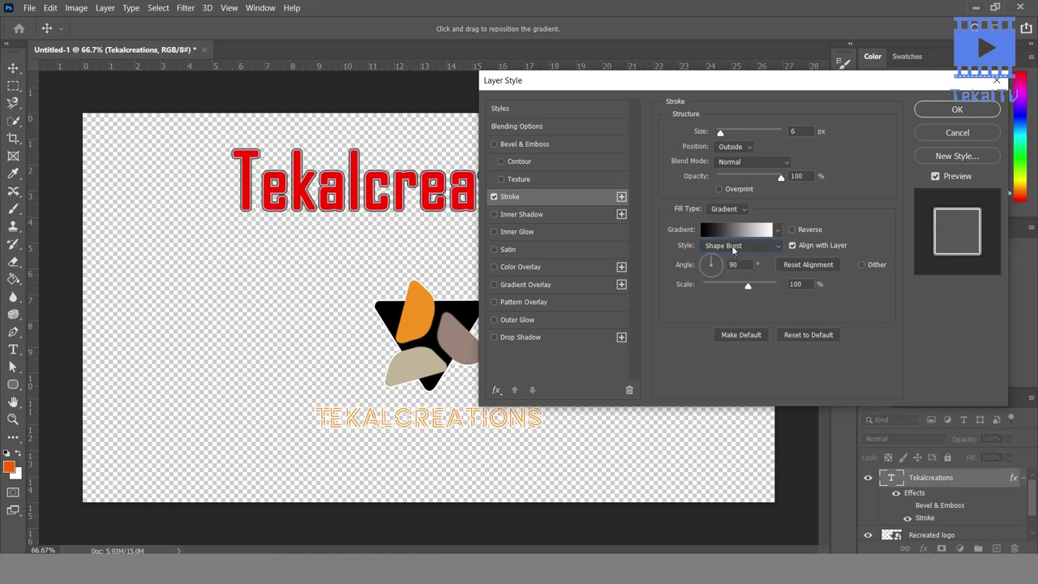
click(723, 246)
click(721, 260)
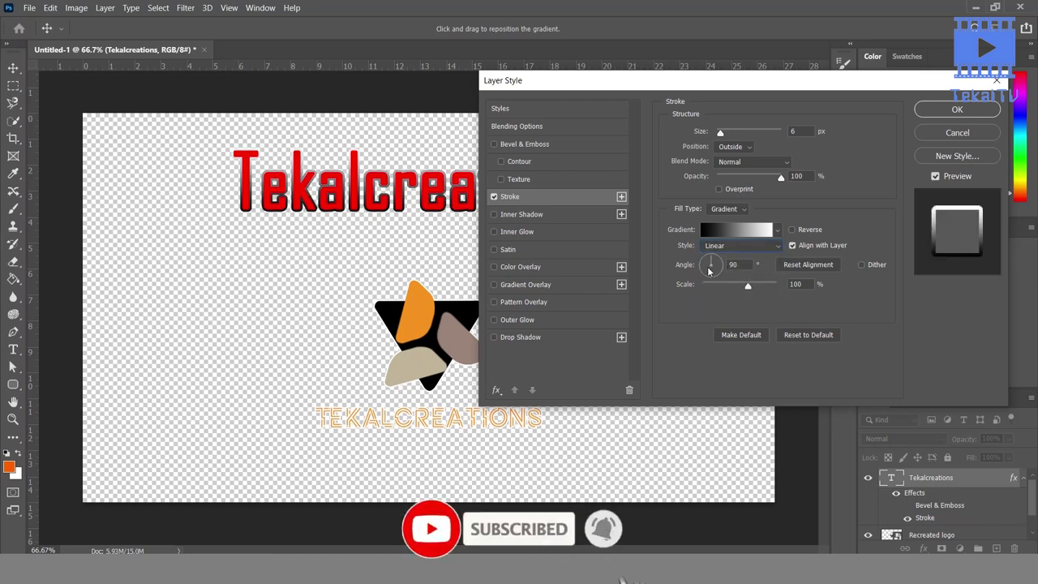
drag(710, 264, 705, 265)
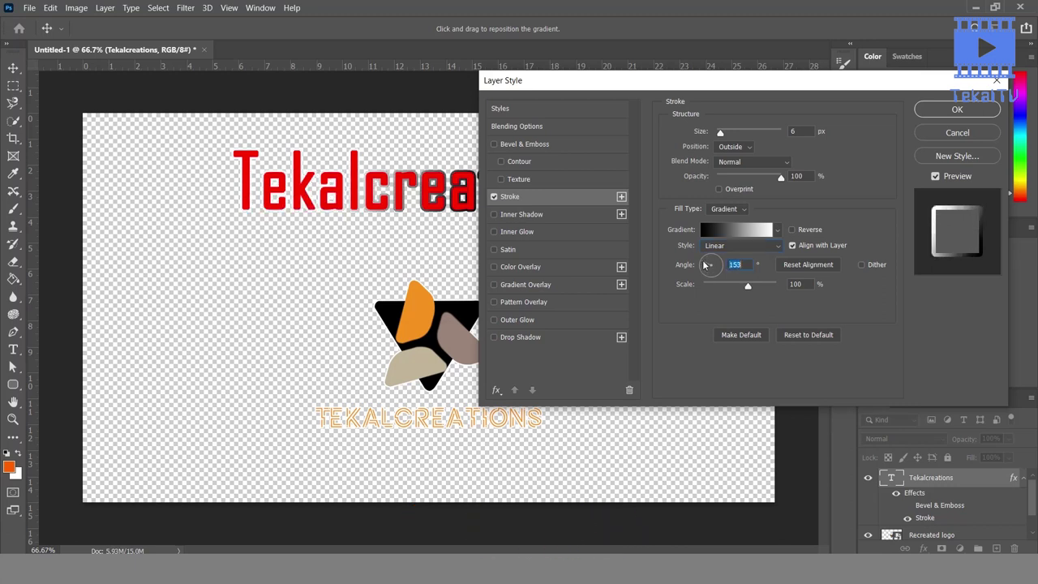
text(0)
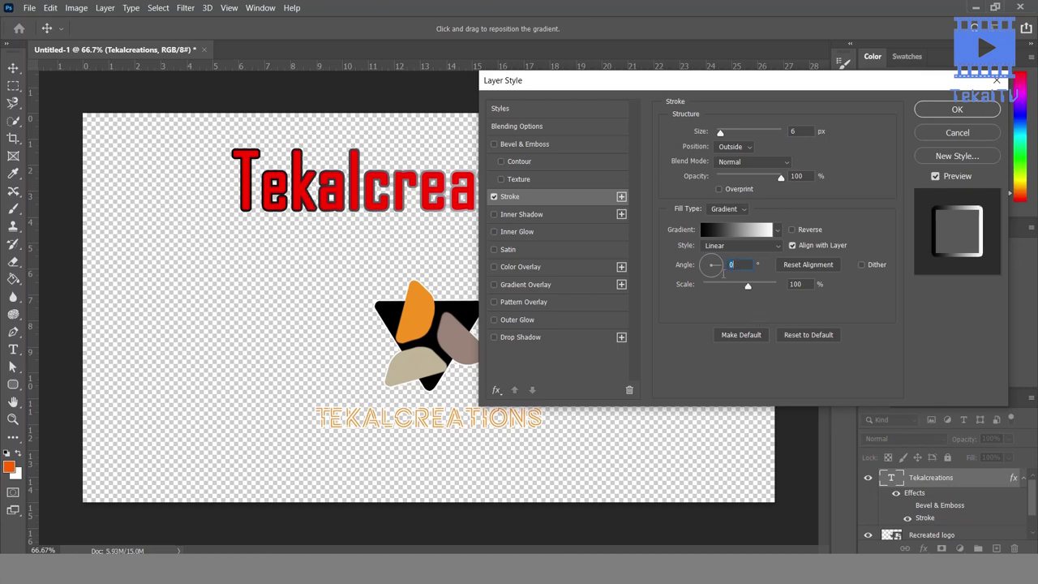
key(Return)
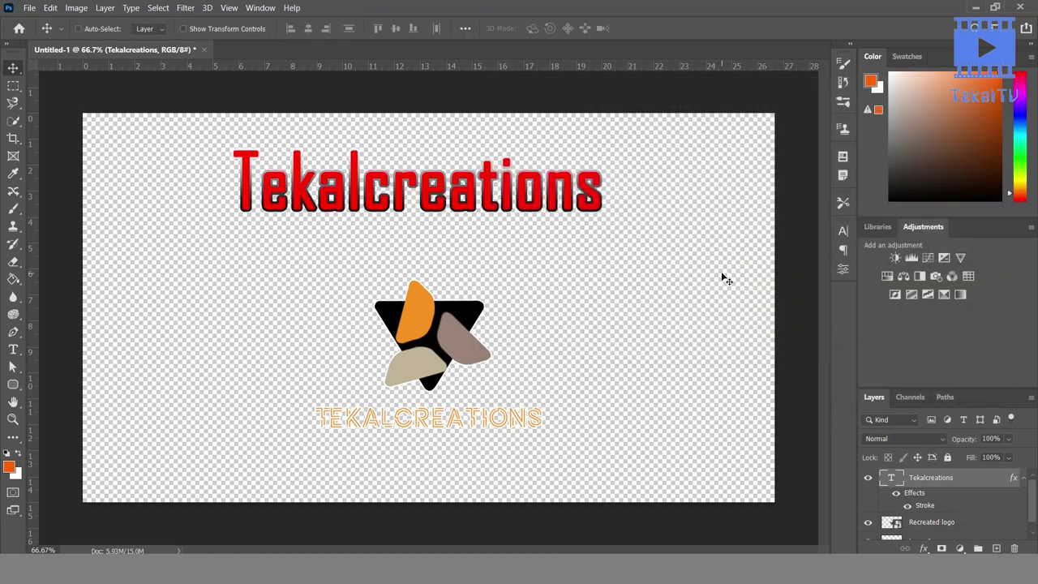
Dither the gradient stroke, set its scale to 118%, and duplicate the Stroke effect.
double_click(925, 505)
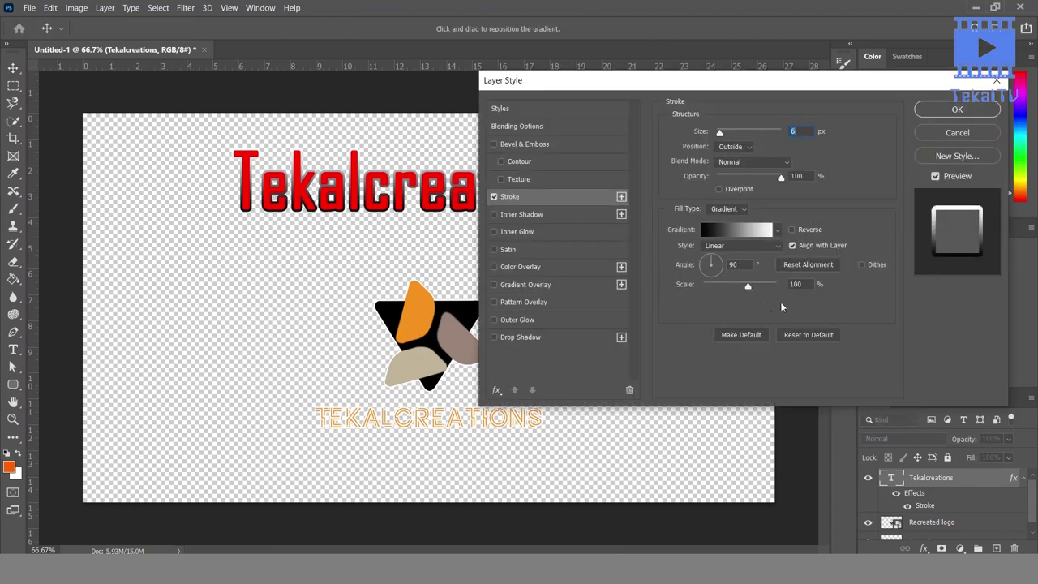
mouse_move(747, 286)
mouse_down()
mouse_move(686, 290)
mouse_move(750, 290)
mouse_up()
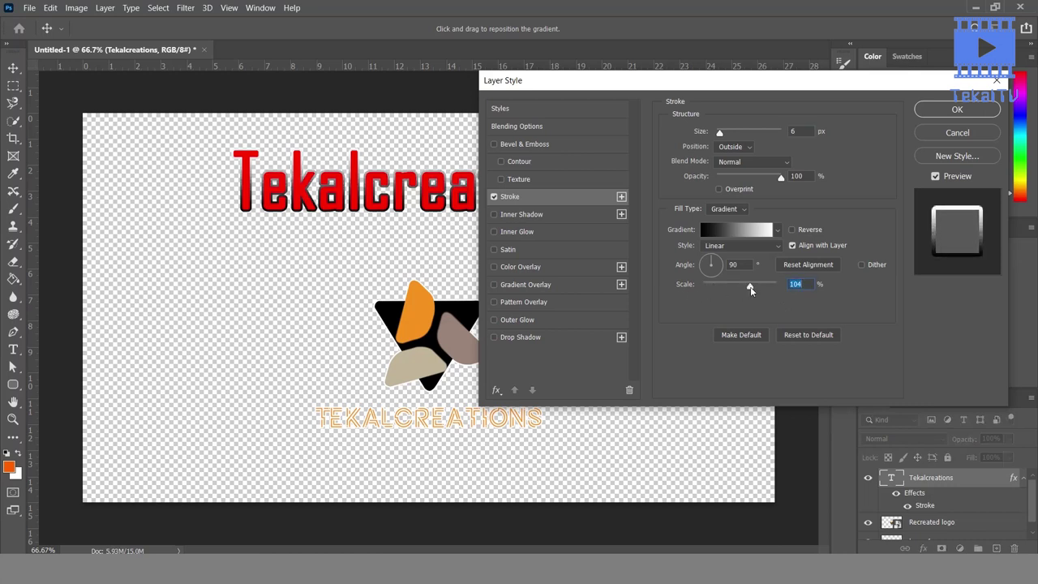
click(861, 265)
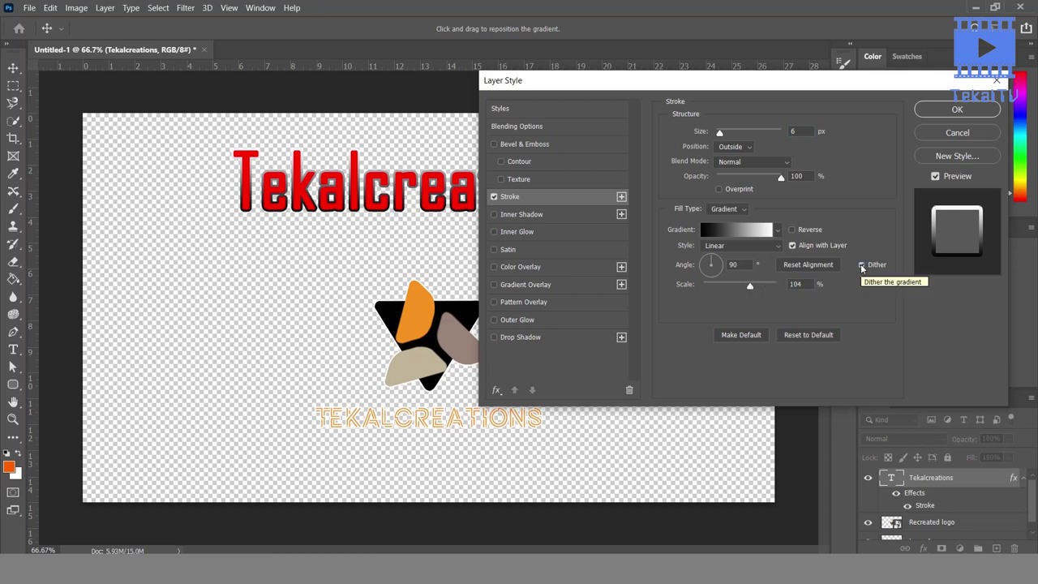
drag(749, 287, 758, 286)
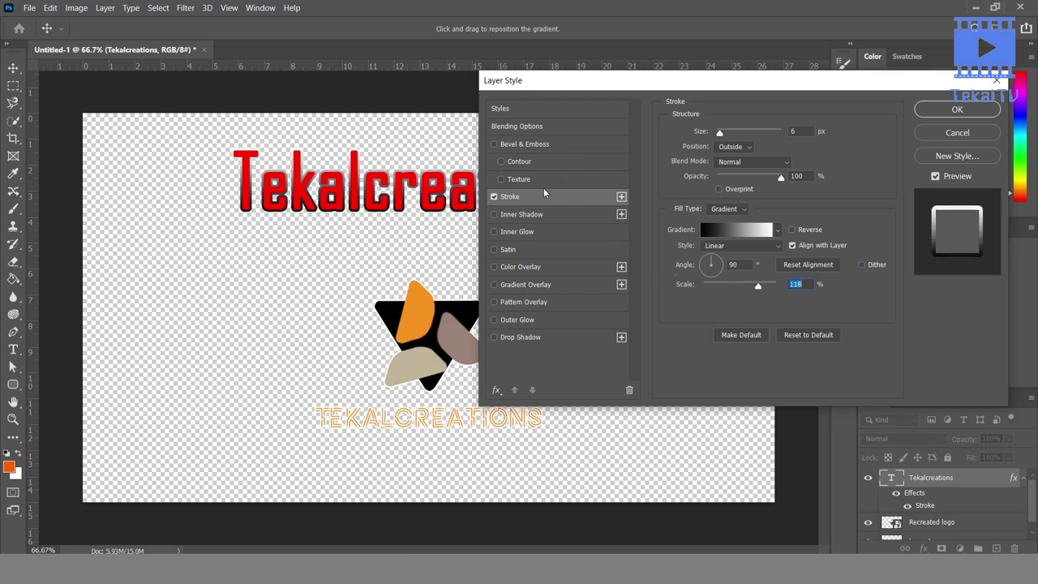
click(494, 197)
click(621, 197)
Give the second stroke a solid Color fill in red.
click(562, 213)
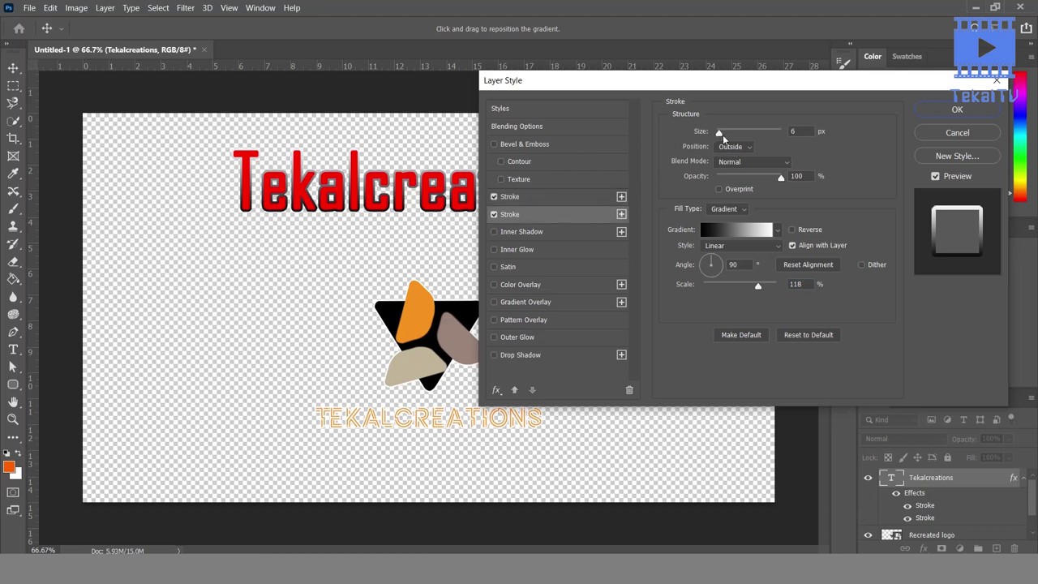
drag(722, 134, 727, 135)
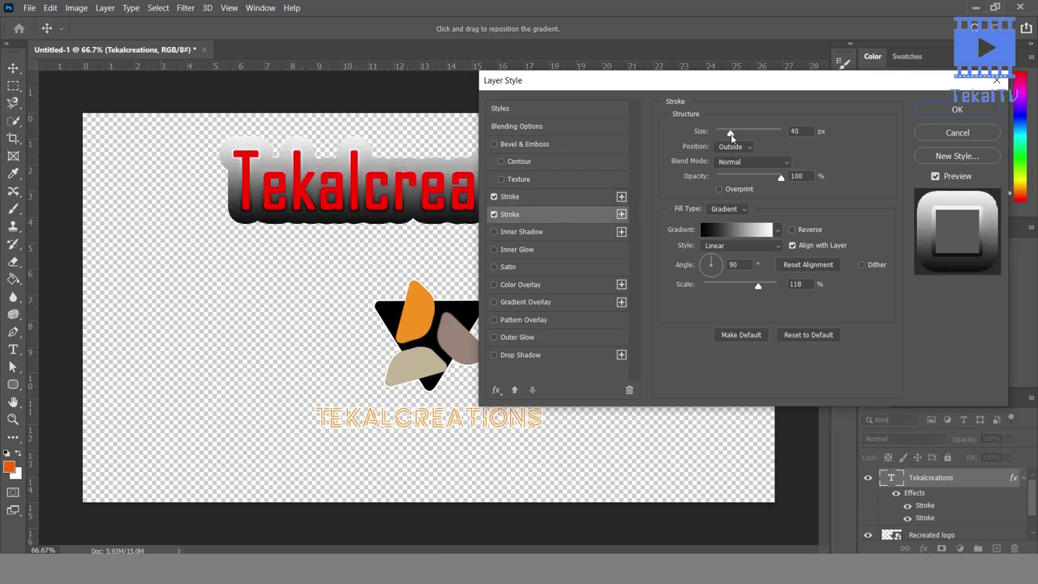
click(726, 211)
click(724, 221)
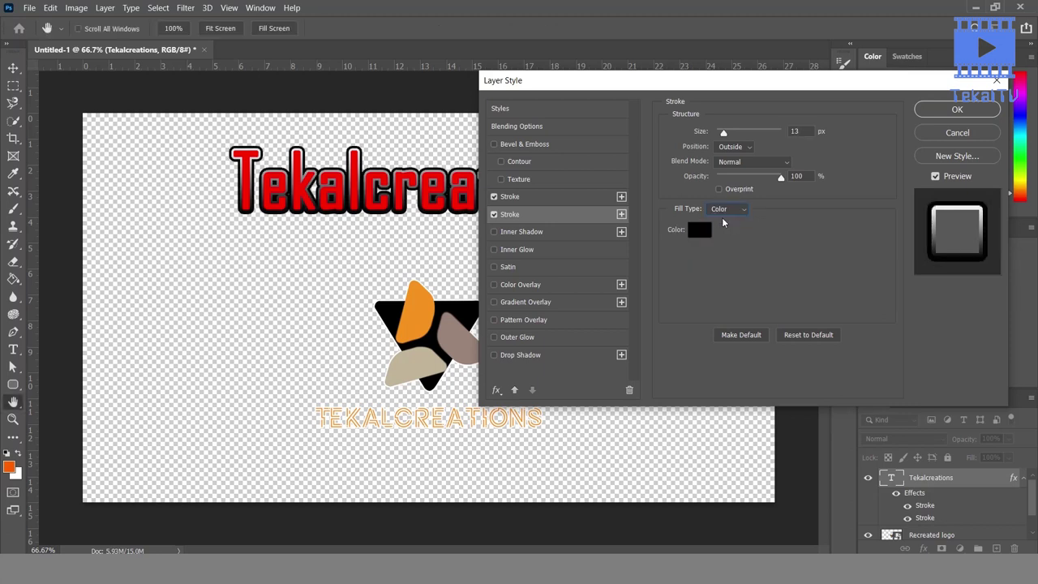
drag(722, 135, 724, 135)
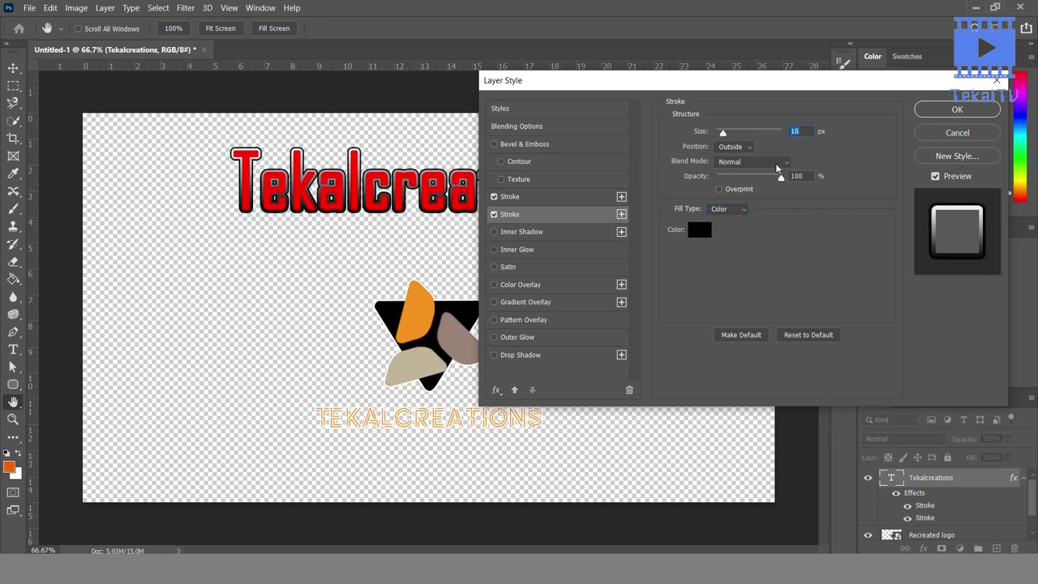
click(704, 235)
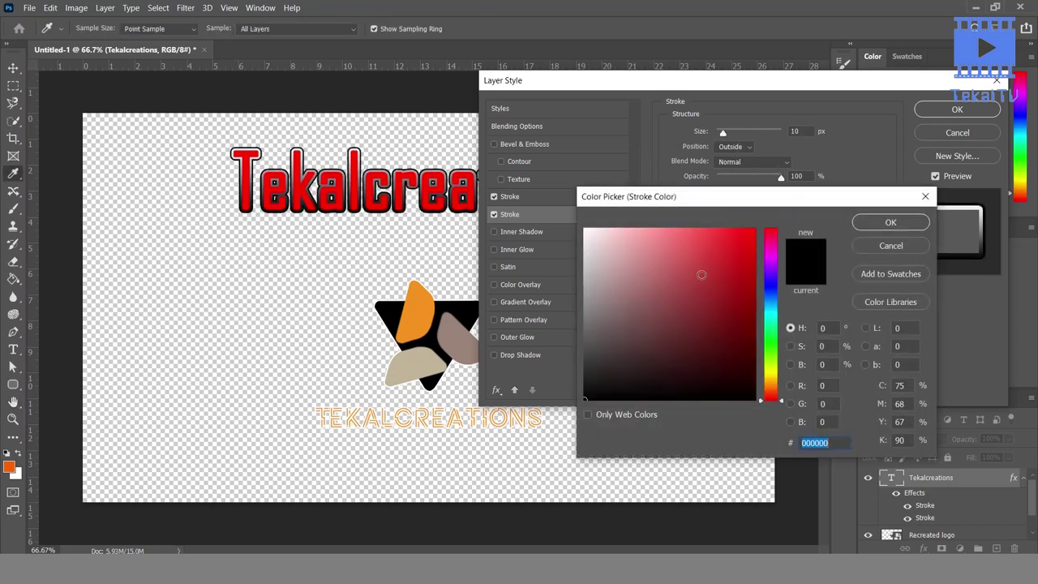
text(fff)
text(000)
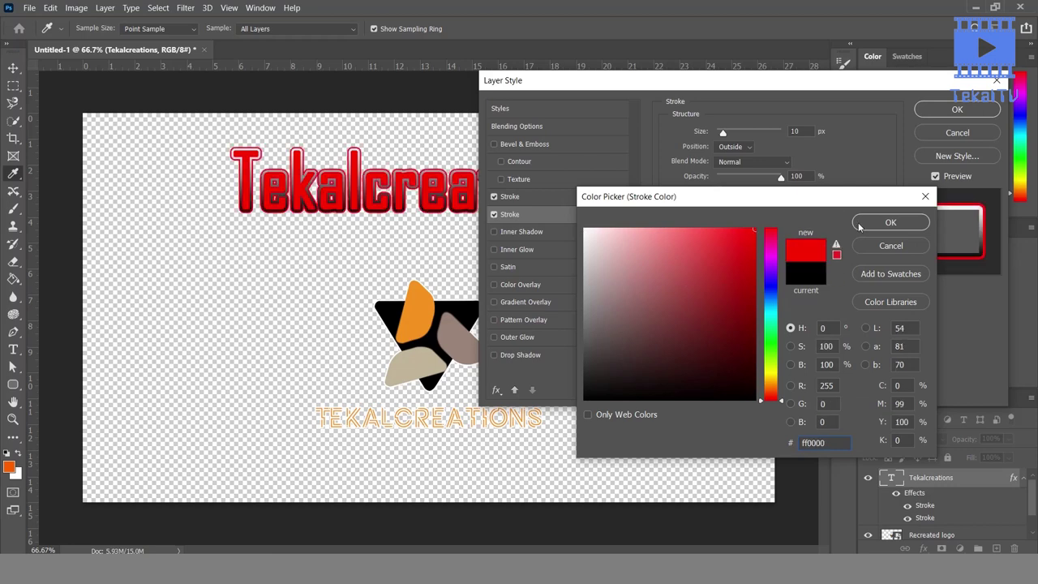
click(861, 225)
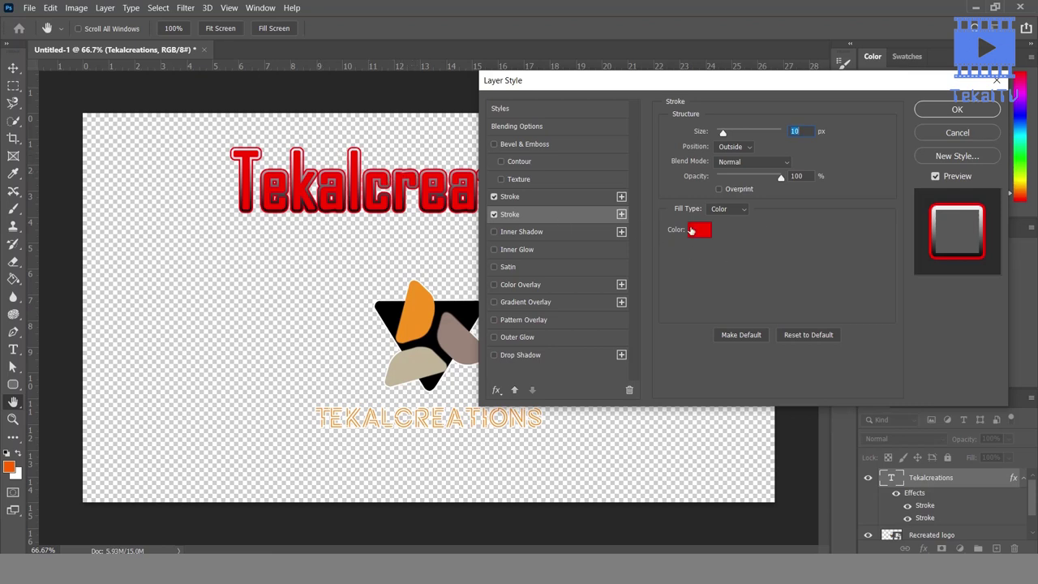
Fade the gradient stroke to 0% opacity at 4 px and size the red stroke 6.
click(538, 199)
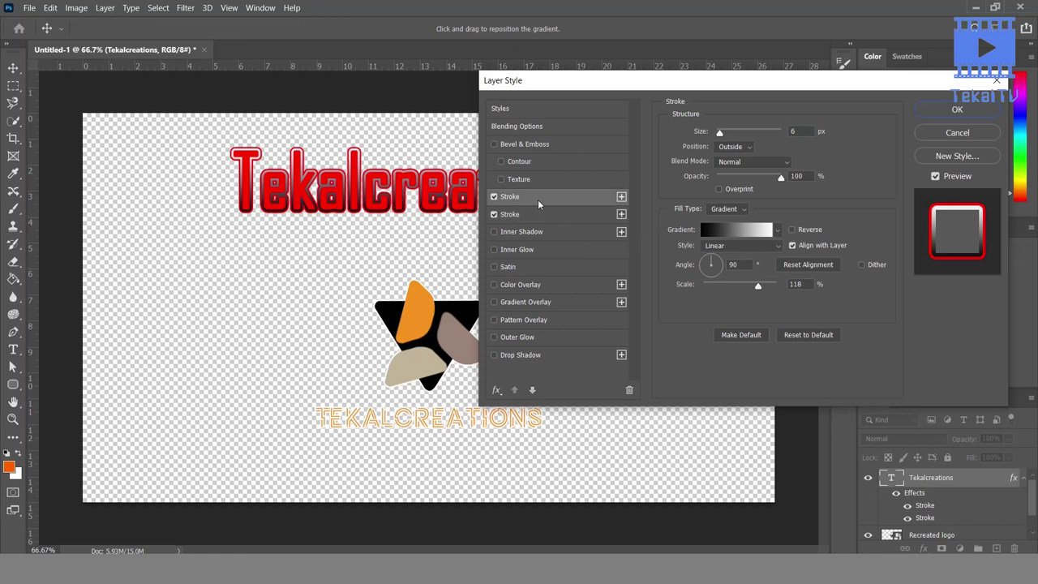
drag(776, 180, 664, 171)
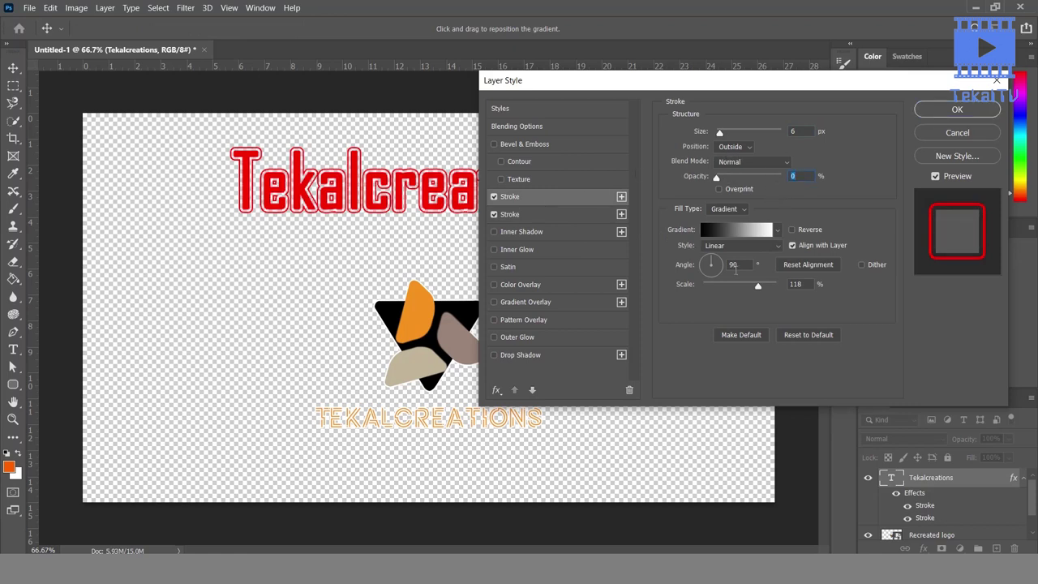
click(535, 213)
click(542, 196)
click(793, 131)
key(Down)
key(Down)
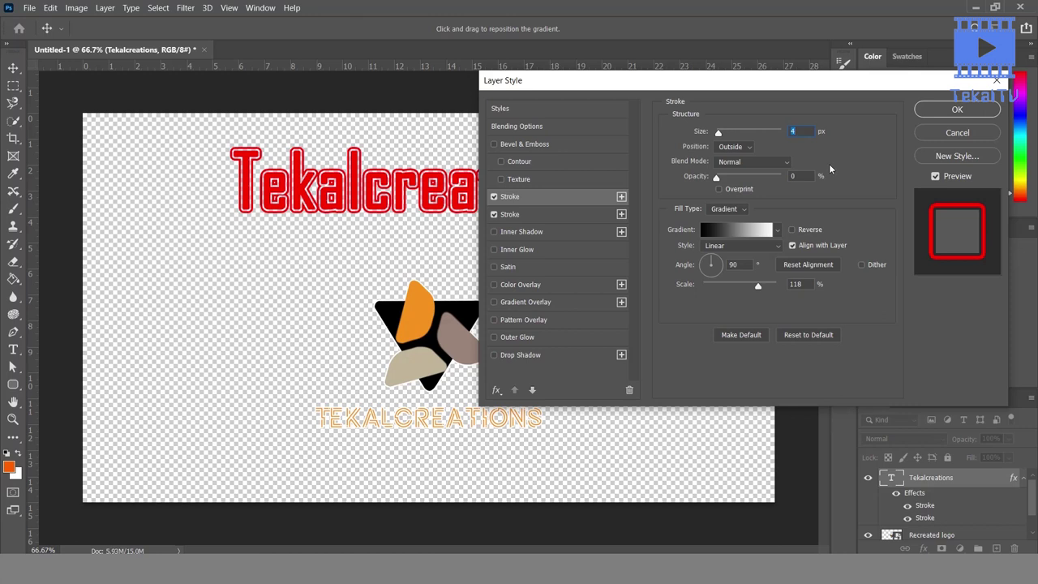
click(541, 213)
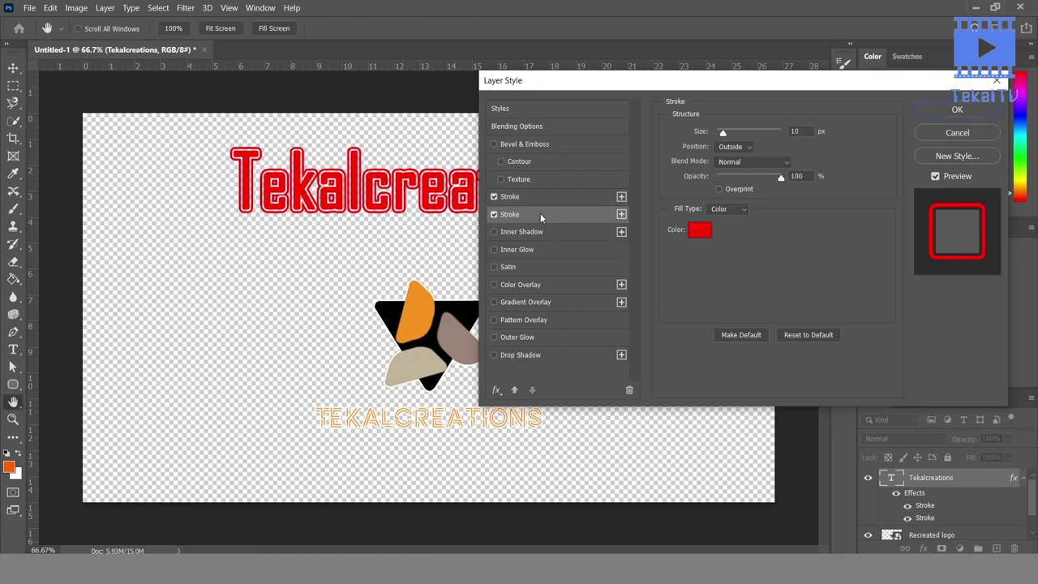
click(784, 131)
text(6)
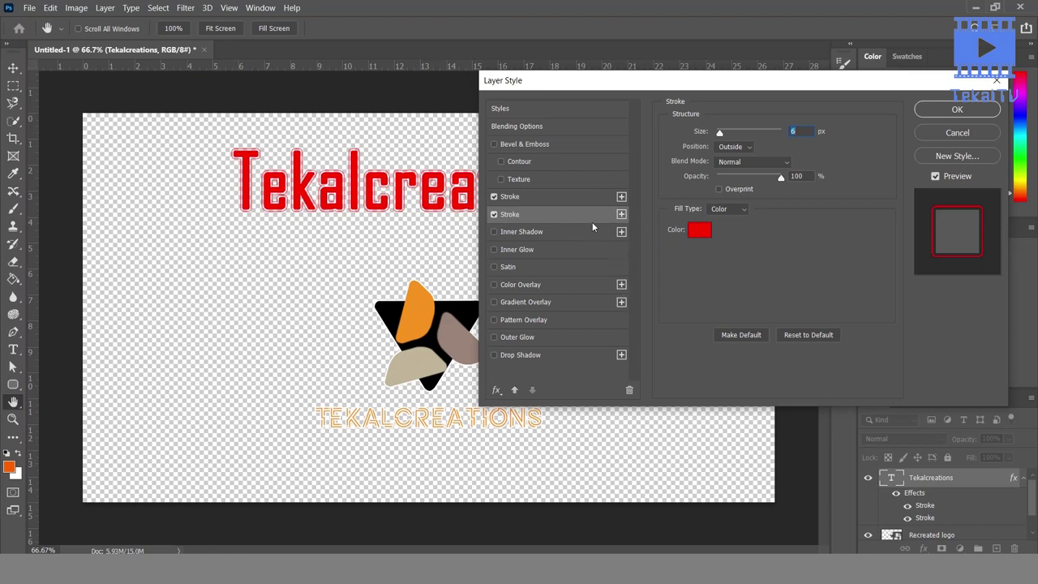
Switch off both strokes and enable Inner Shadow on the text.
click(493, 214)
click(493, 197)
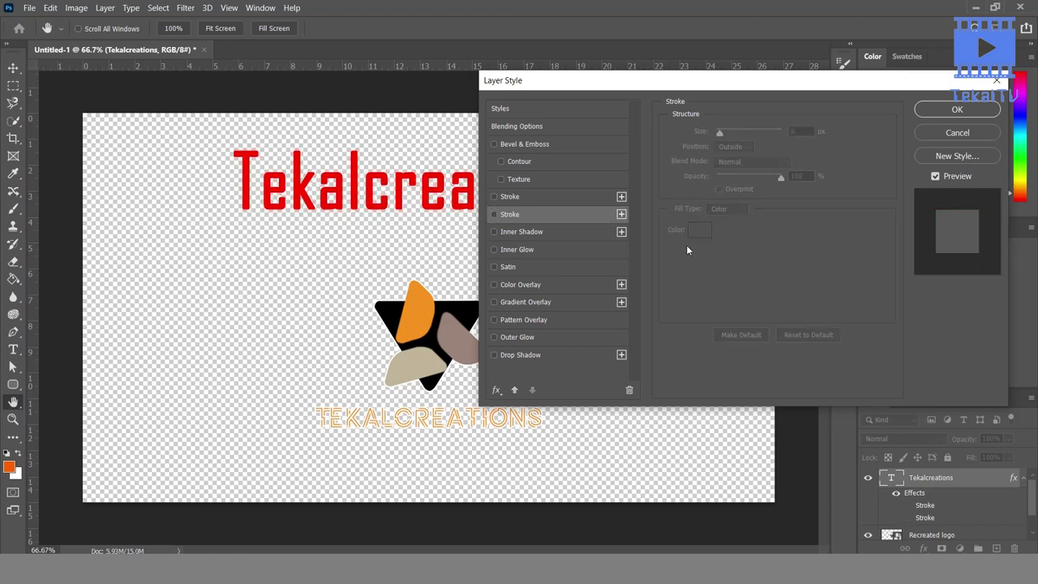
click(531, 233)
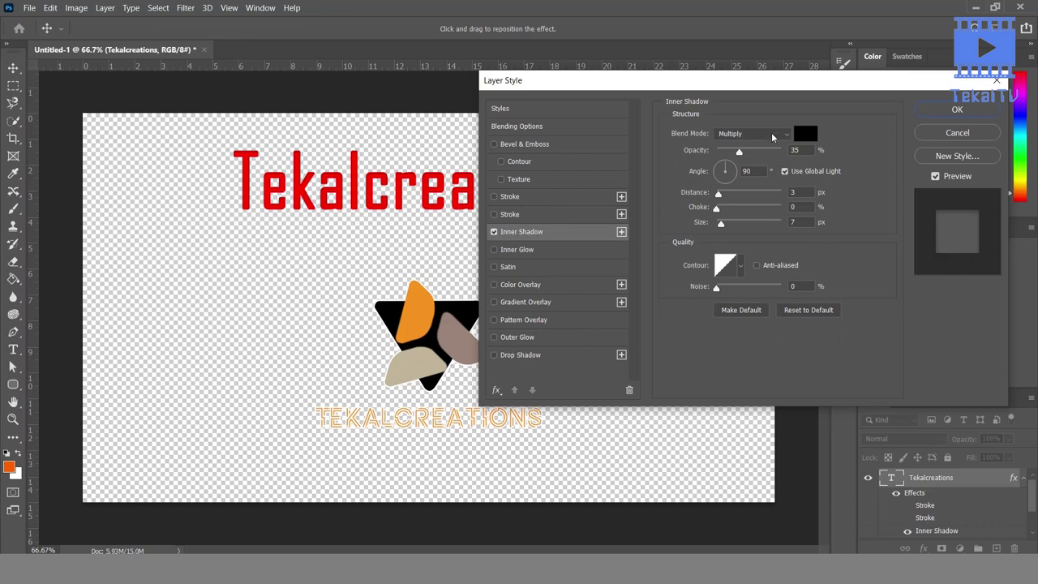
Set the inner shadow to 100% opacity, a -34° angle and Multiply blend mode.
drag(739, 153, 783, 154)
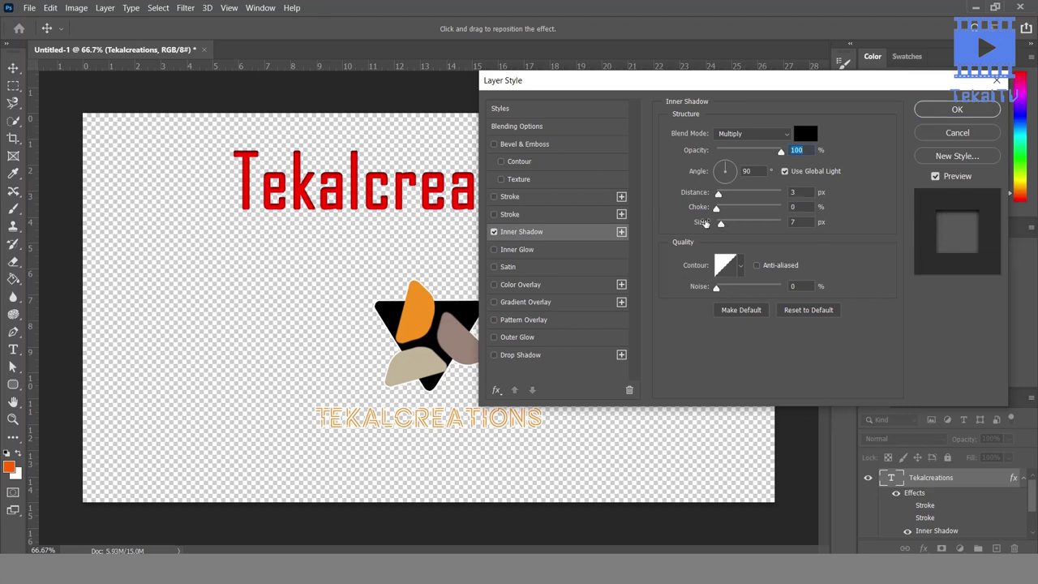
click(720, 173)
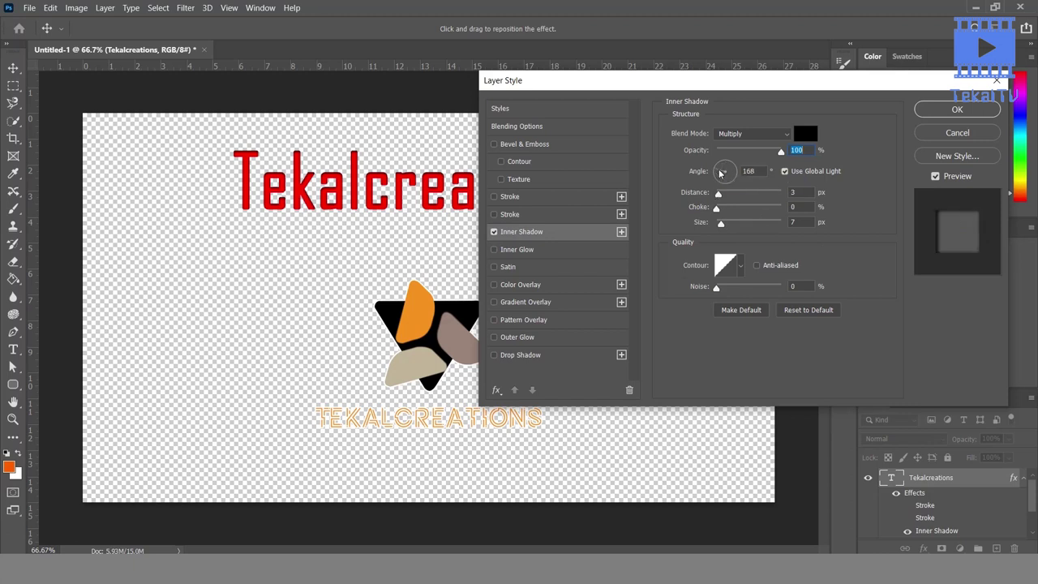
drag(720, 173, 736, 182)
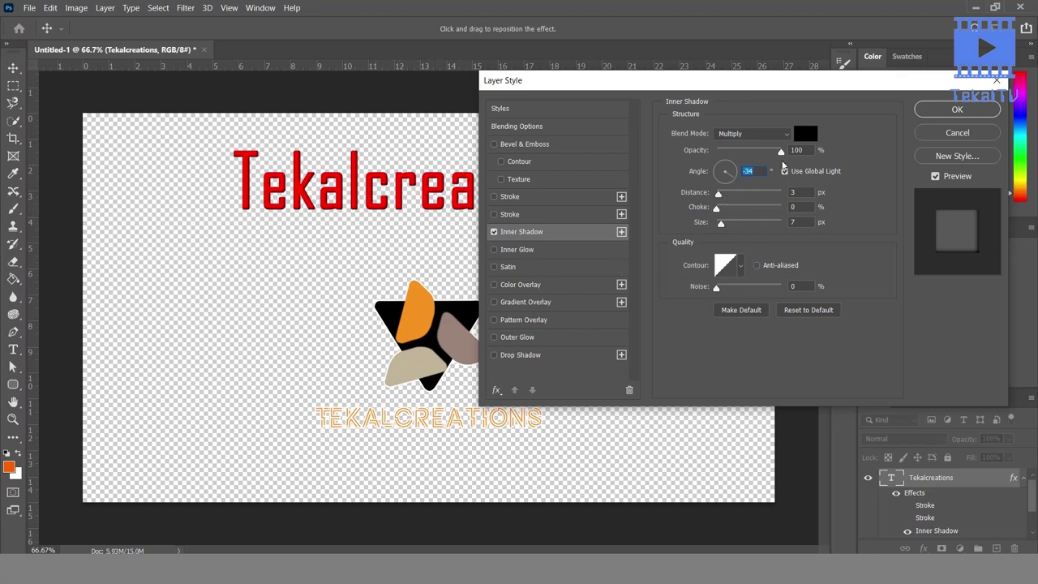
click(753, 140)
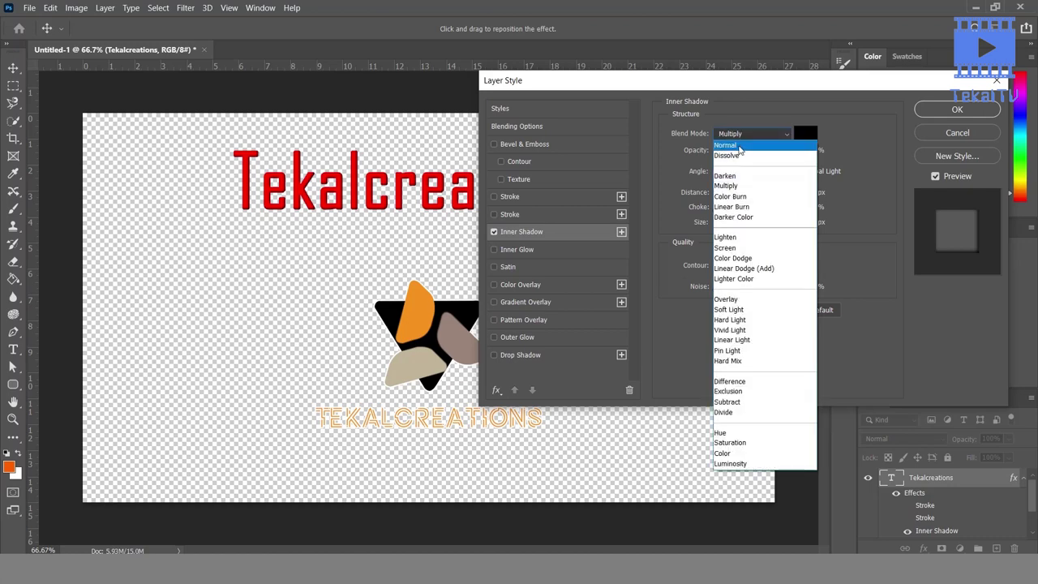
click(740, 146)
click(741, 136)
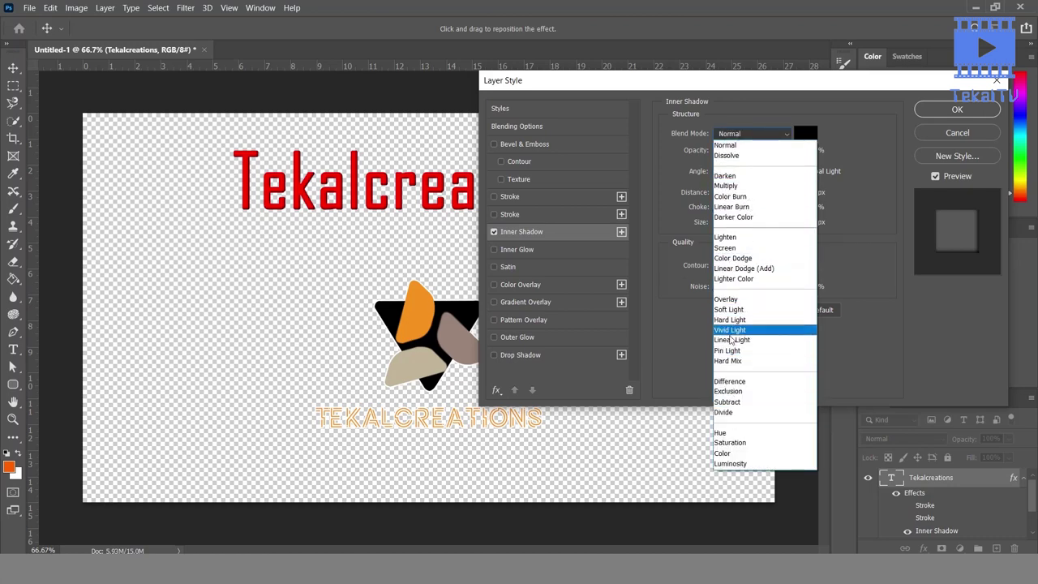
click(736, 187)
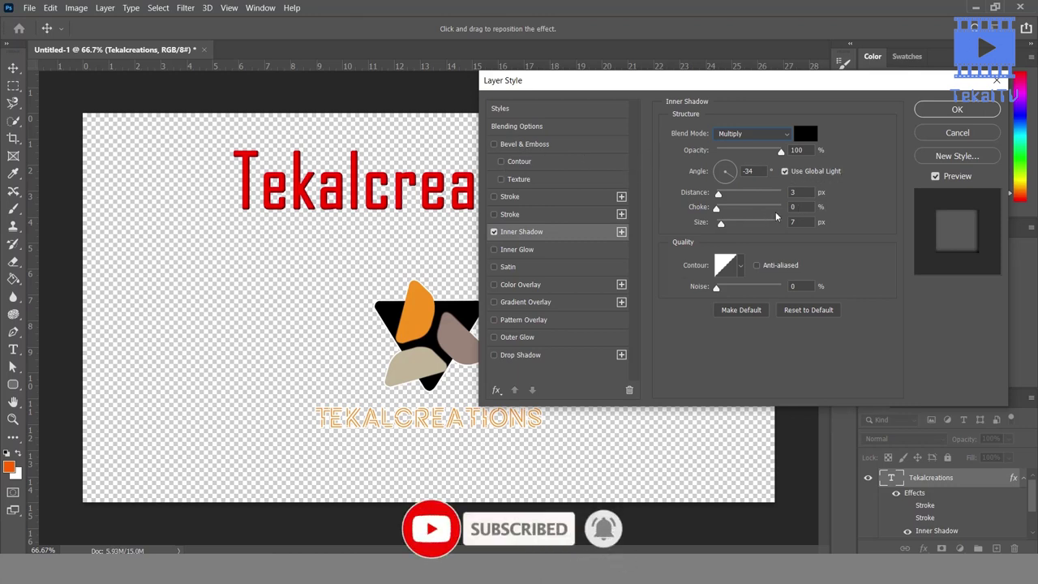
Set the inner shadow distance to 5 px, choke to 0% and size to 8 px.
mouse_move(717, 193)
mouse_down()
mouse_move(736, 197)
mouse_move(720, 199)
mouse_move(721, 216)
mouse_up()
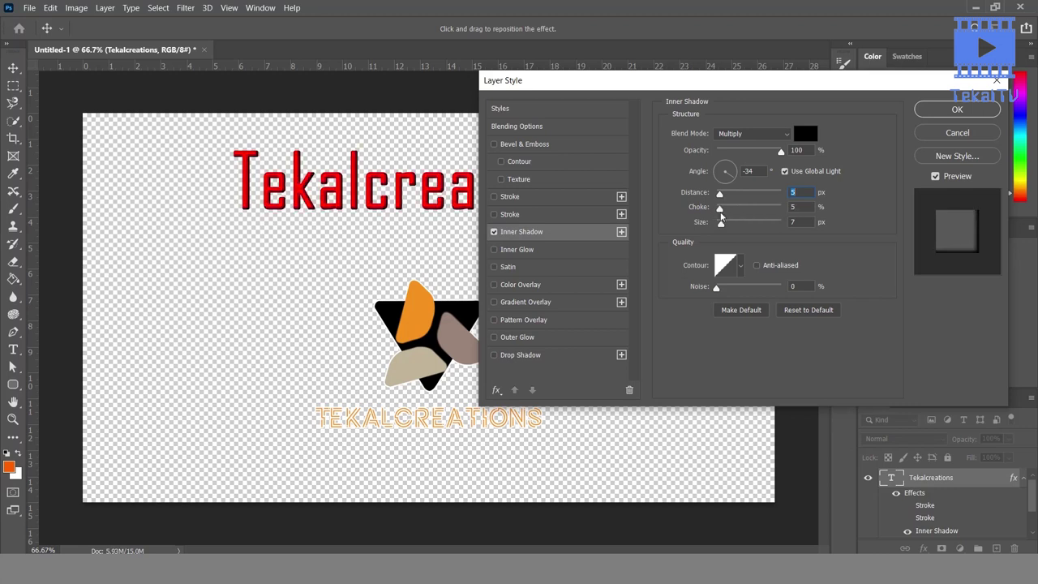
mouse_move(721, 216)
mouse_down()
mouse_move(768, 209)
mouse_move(708, 208)
mouse_move(824, 213)
mouse_up()
mouse_move(780, 208)
mouse_down()
mouse_move(704, 211)
mouse_move(722, 226)
mouse_up()
click(741, 266)
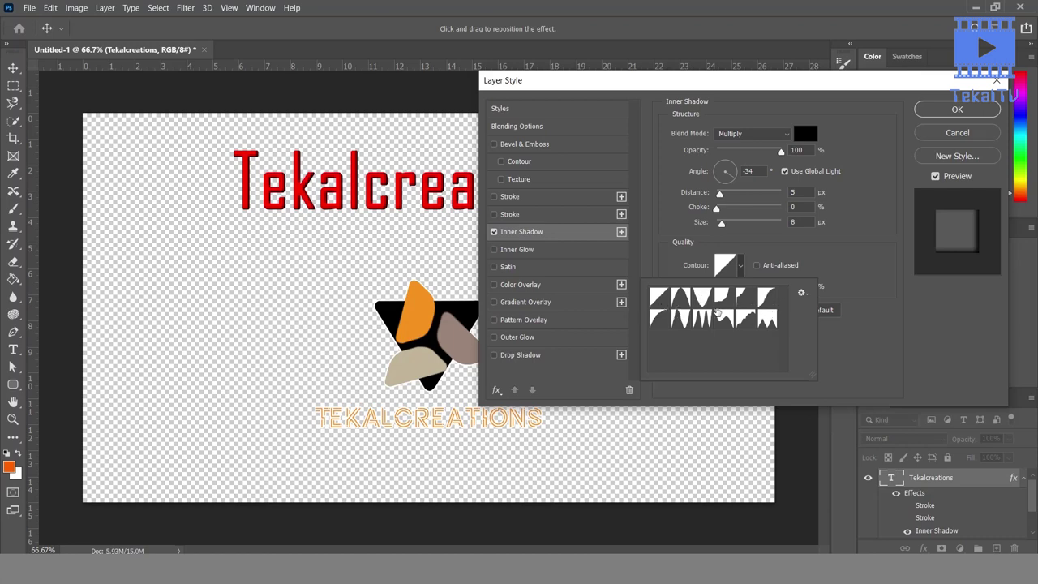
Leave the shadow contour unchanged, set inner shadow noise to 8%, and enable Inner Glow.
click(724, 263)
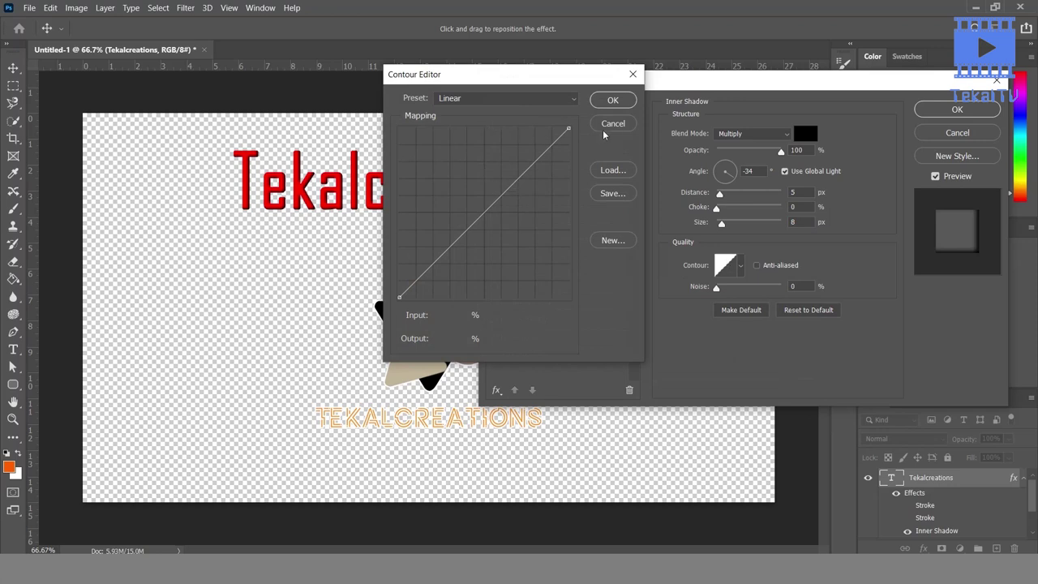
click(603, 128)
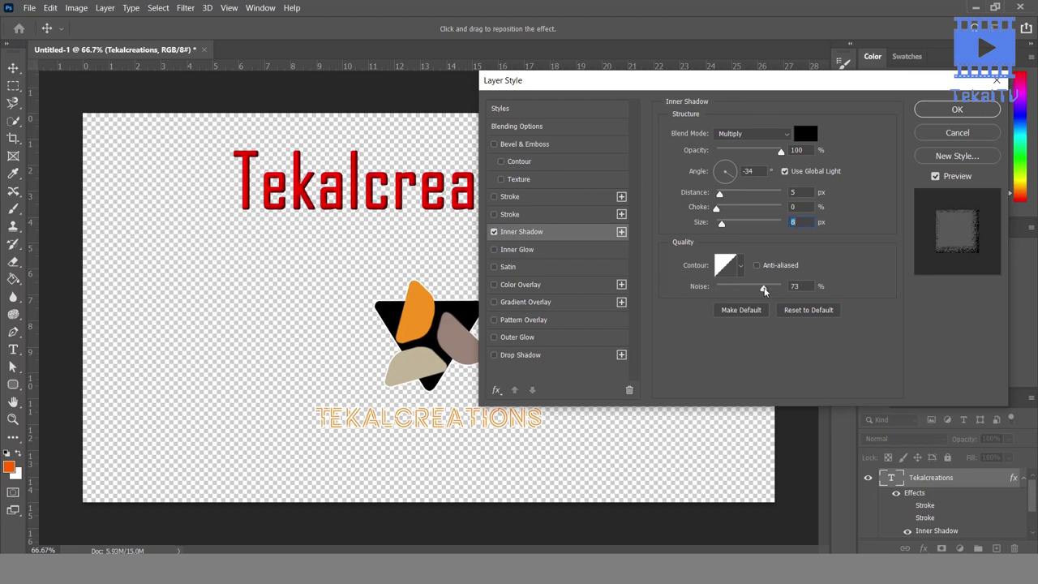
drag(764, 290, 706, 289)
drag(777, 288, 786, 290)
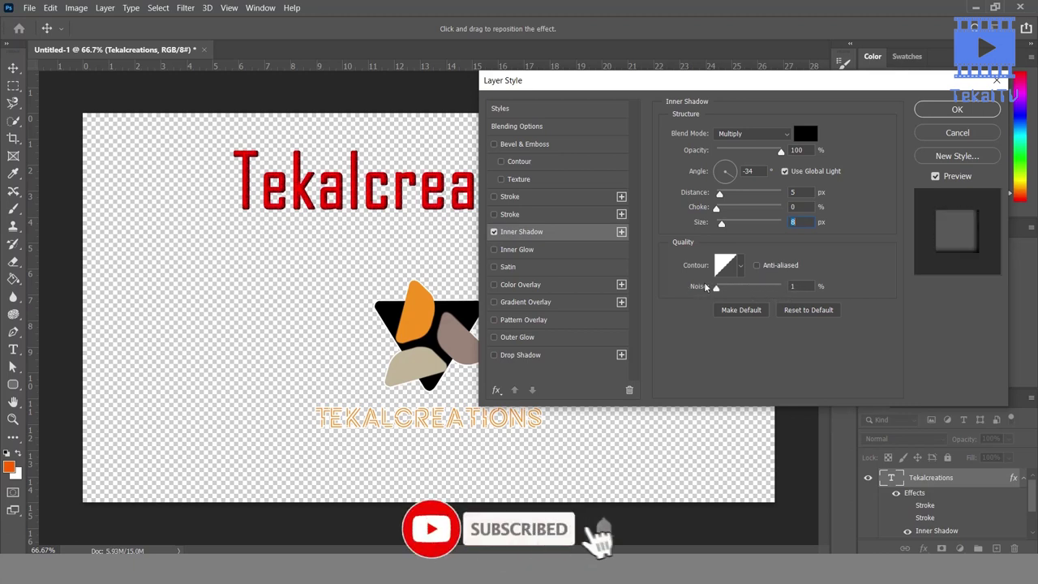
drag(781, 288, 707, 289)
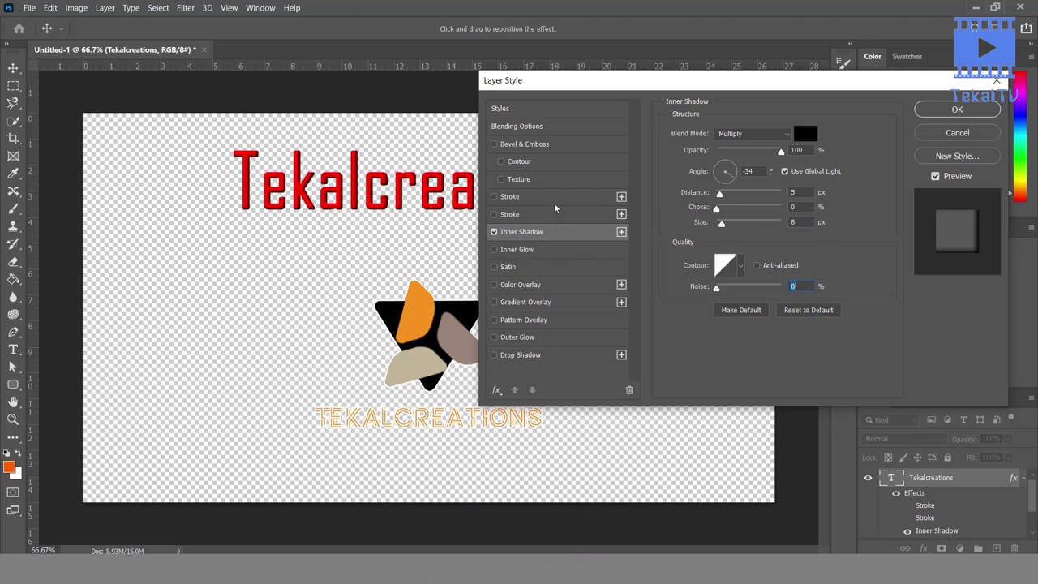
click(516, 249)
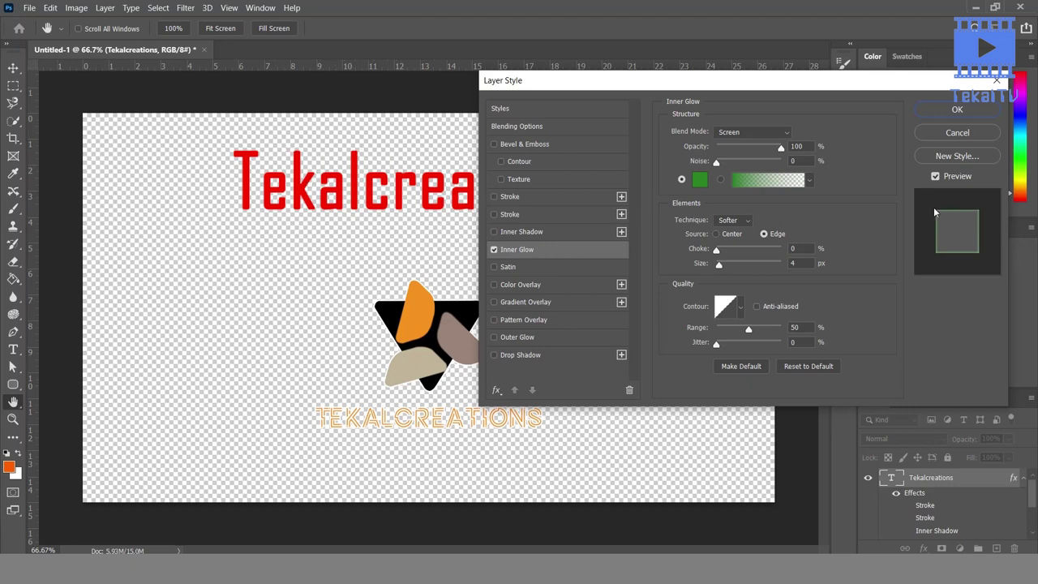
Keep the inner glow in Screen mode with its green colour and no noise.
click(760, 132)
click(760, 133)
drag(749, 164, 716, 164)
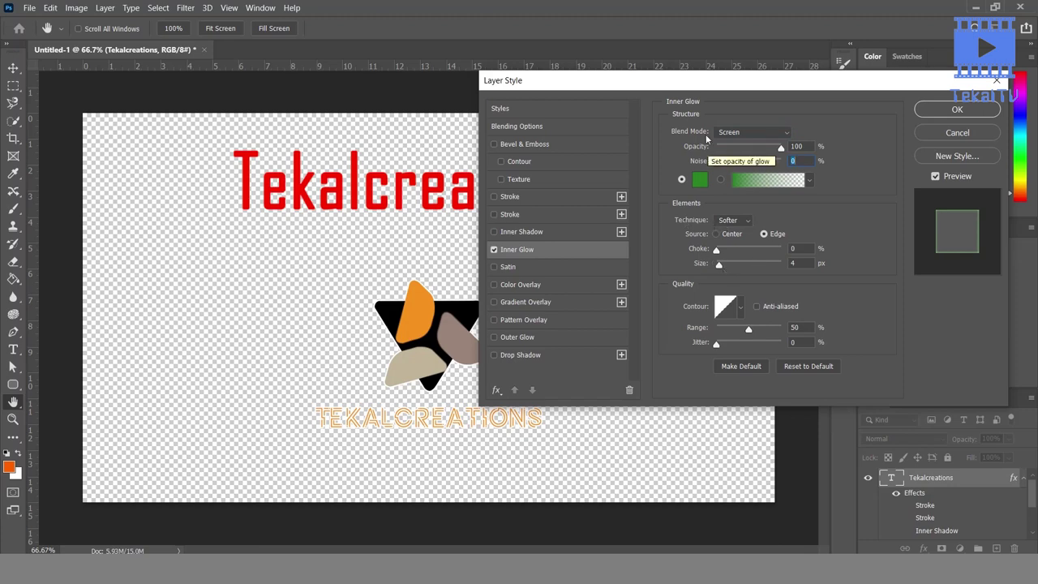
click(699, 181)
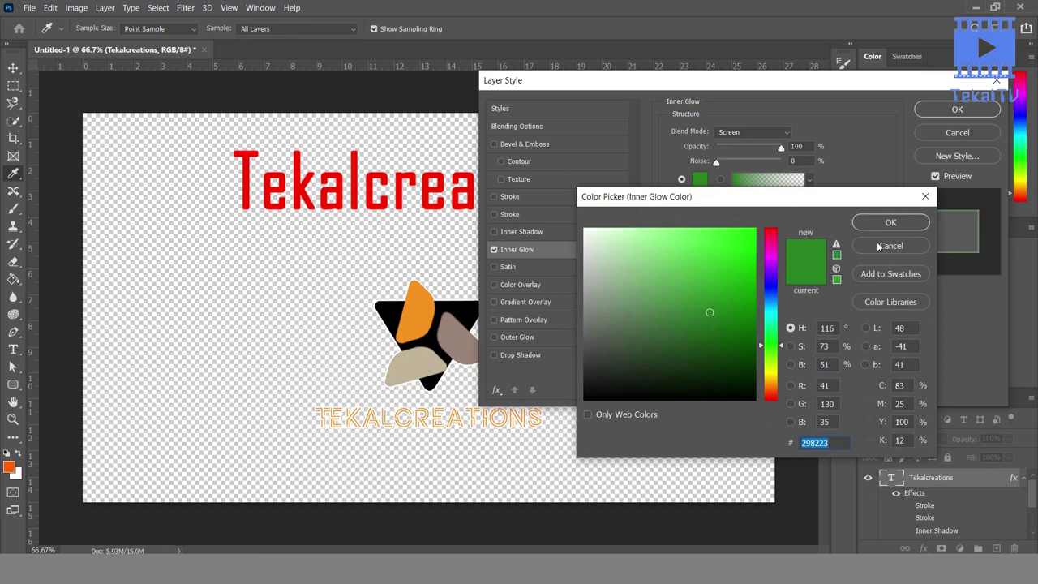
click(881, 245)
click(808, 180)
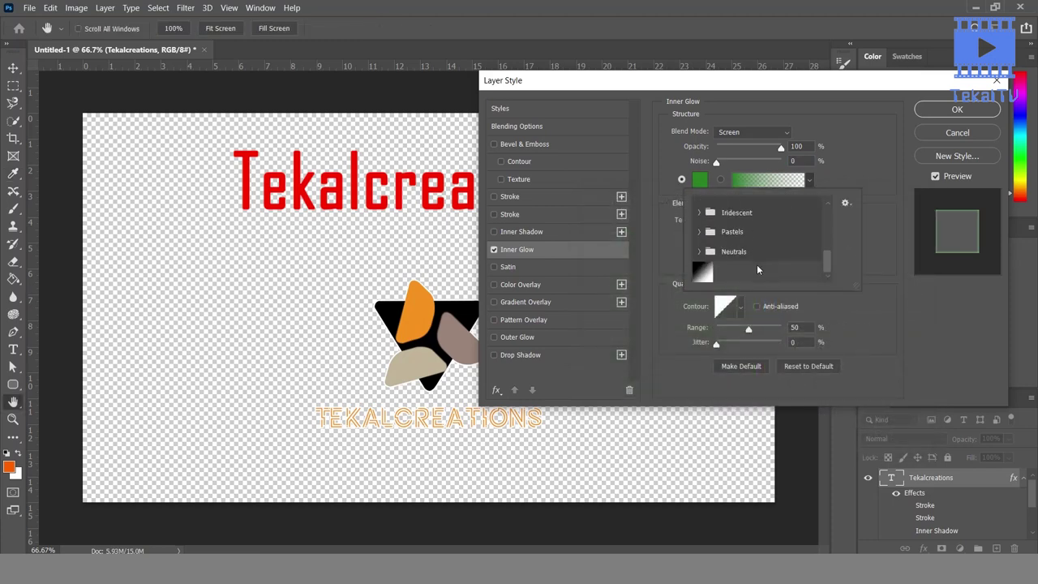
click(840, 196)
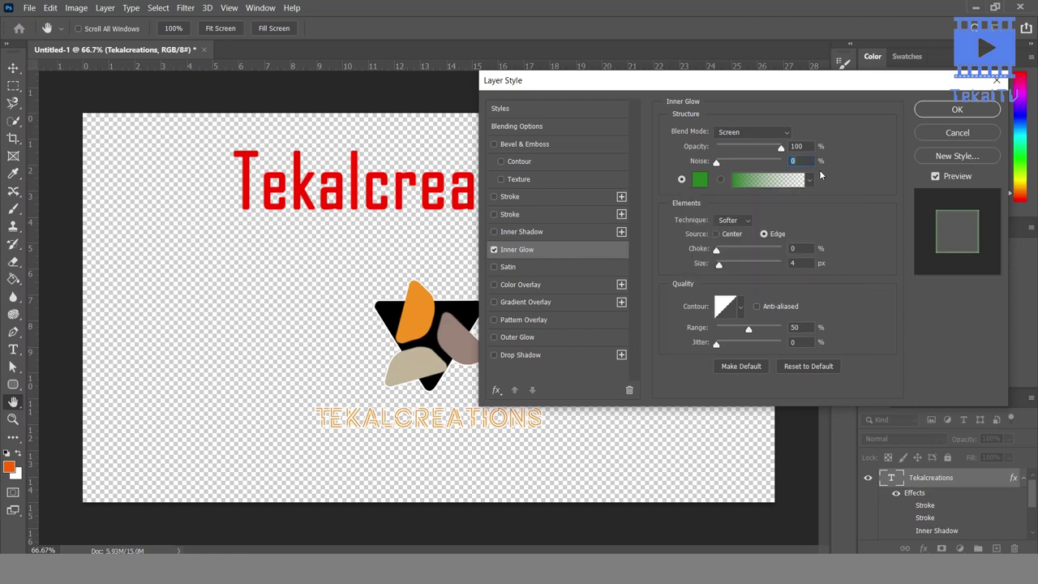
click(720, 180)
Try Precise technique and Center source, settling on Softer technique with Edge source.
click(740, 221)
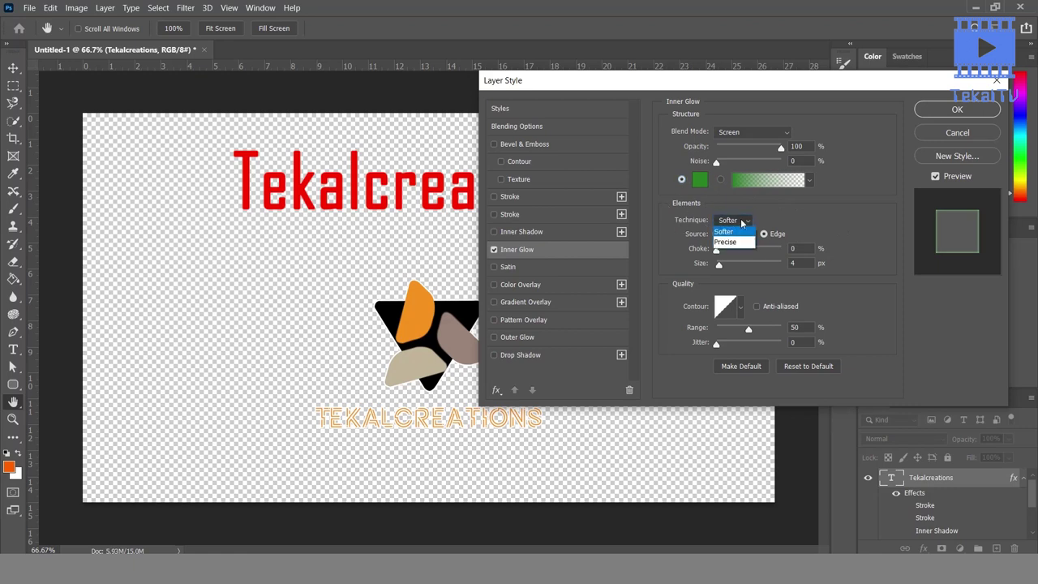
click(733, 242)
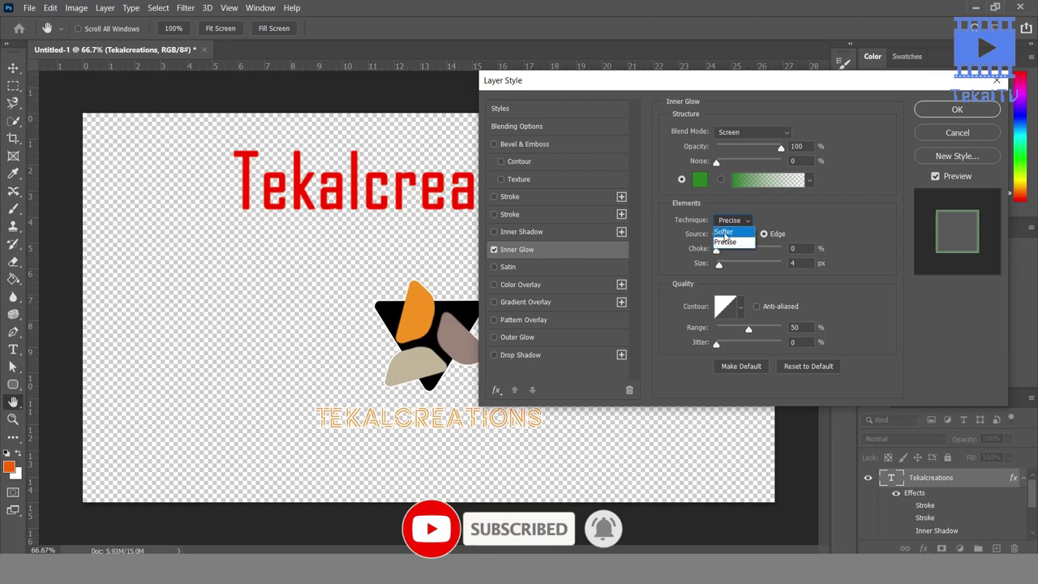
click(724, 232)
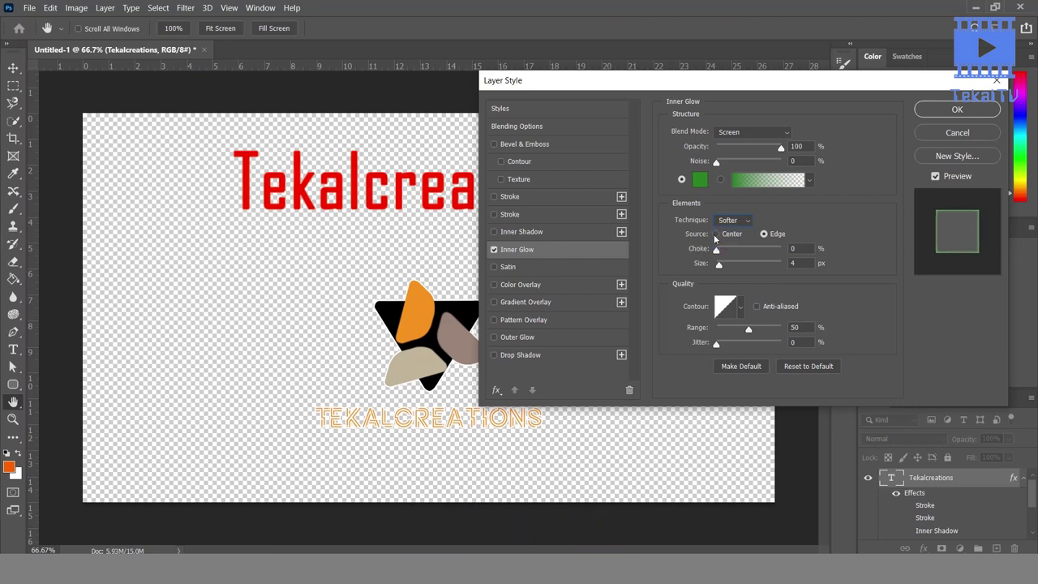
click(717, 234)
click(764, 233)
click(716, 233)
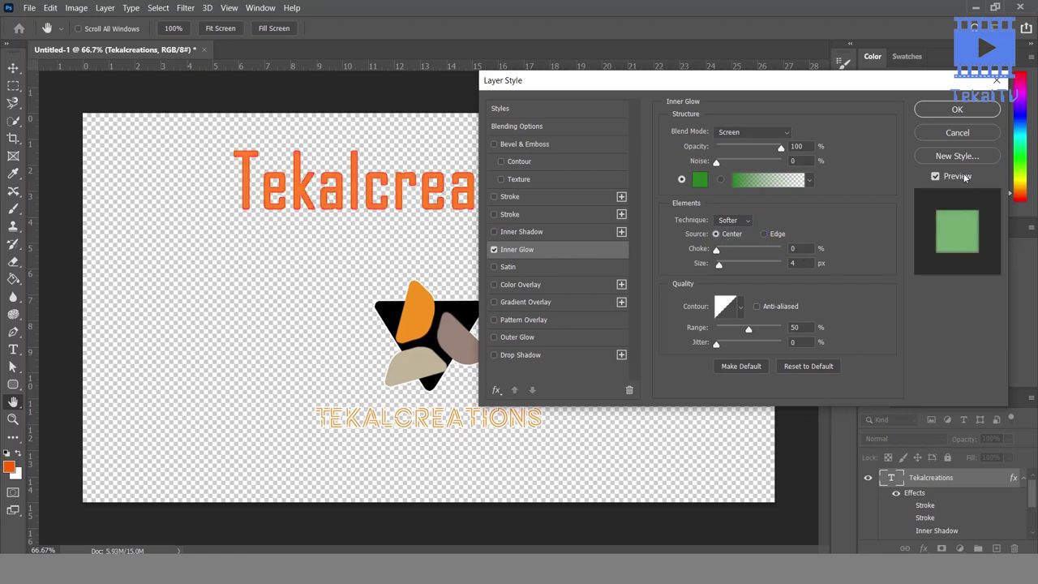
click(764, 234)
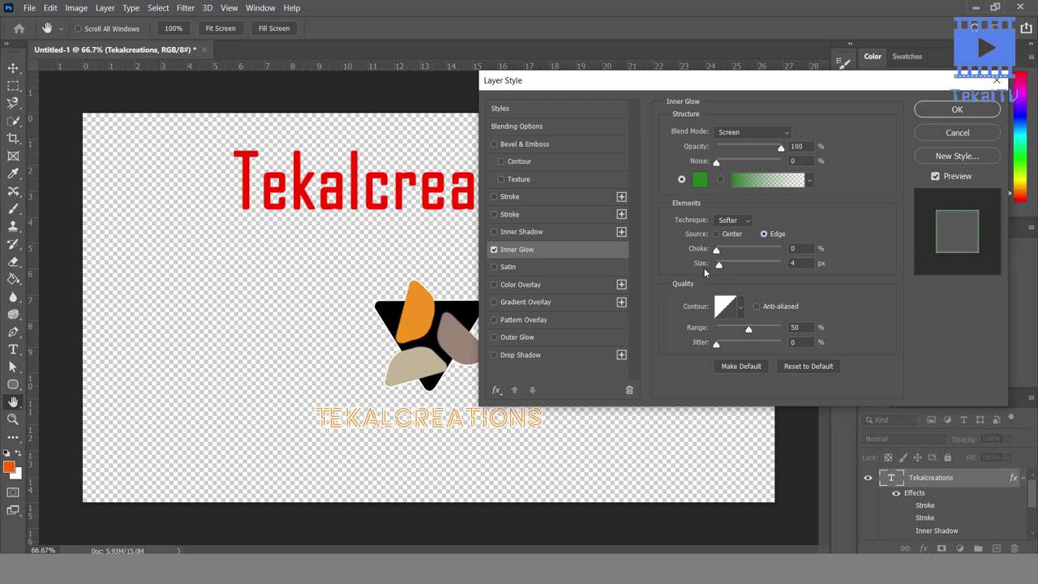
Raise the glow choke then return it to 0%, and reduce size to 0 px.
mouse_move(717, 248)
mouse_down()
mouse_move(786, 250)
mouse_move(718, 251)
mouse_up()
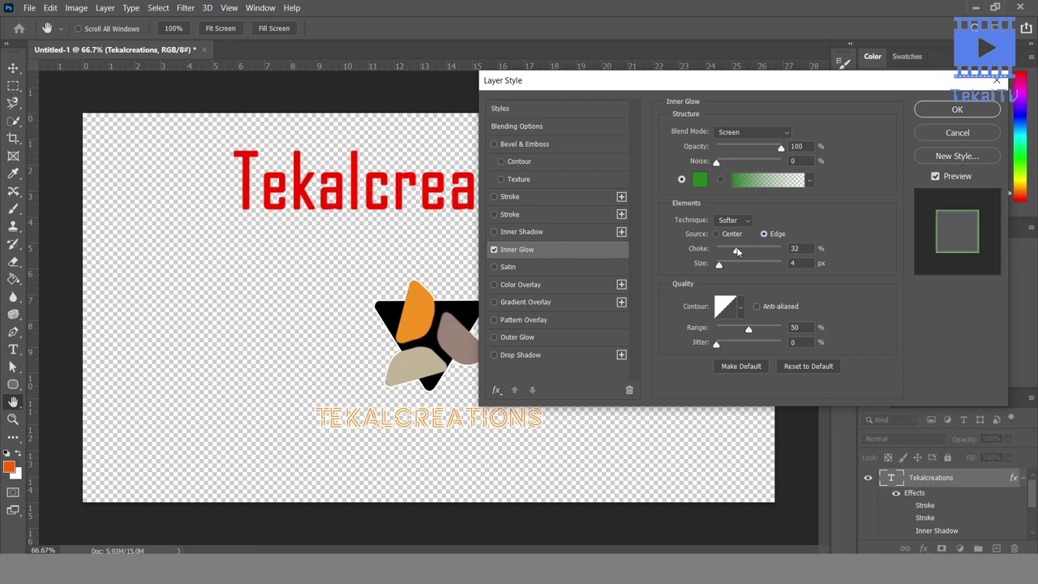
mouse_move(717, 252)
mouse_down()
mouse_move(791, 265)
mouse_move(690, 263)
mouse_move(725, 267)
mouse_up()
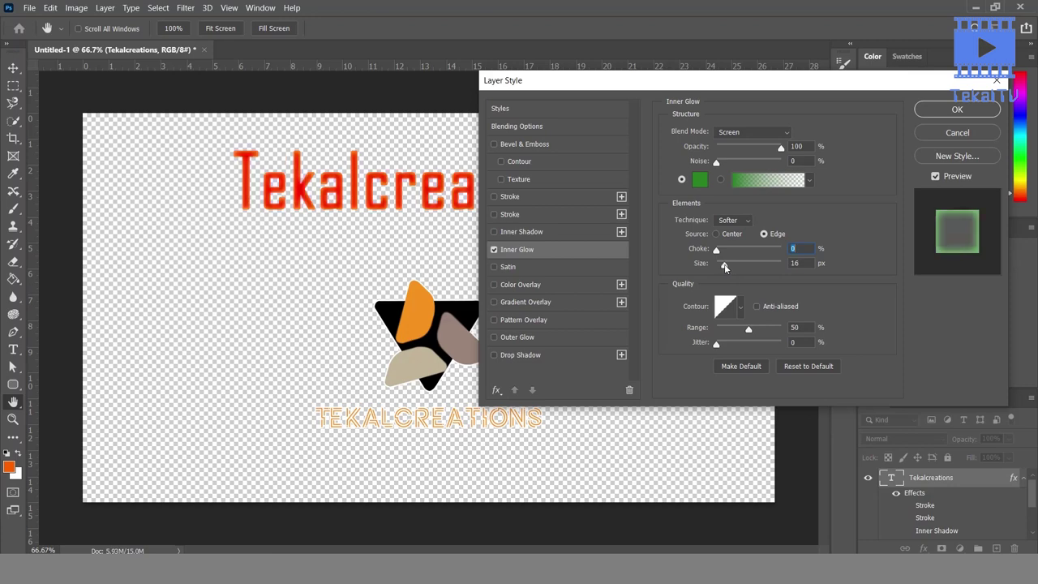
drag(725, 266, 673, 264)
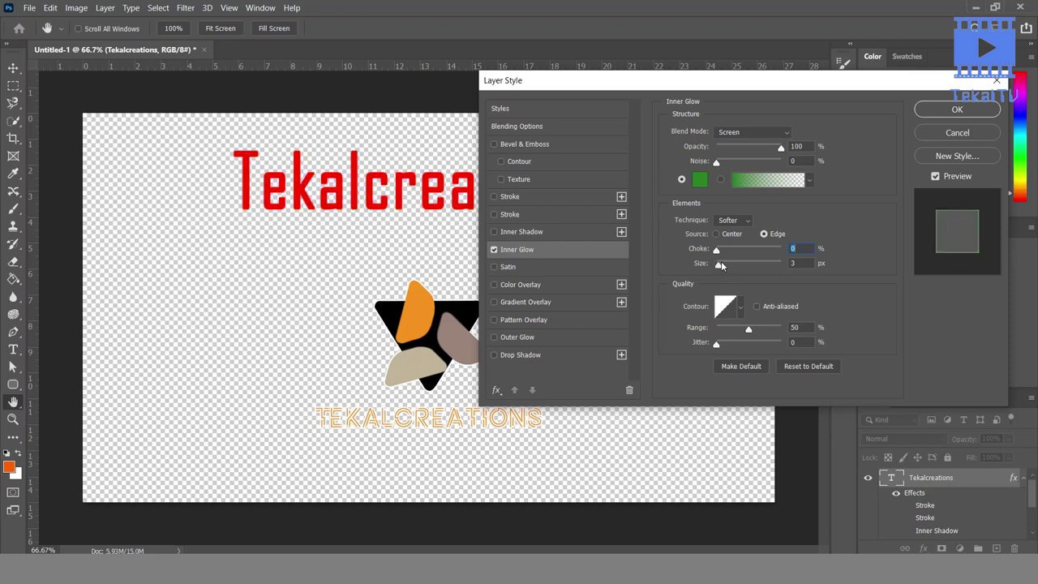
Change the inner glow colour to white (ffffff).
click(701, 181)
text(ffffff)
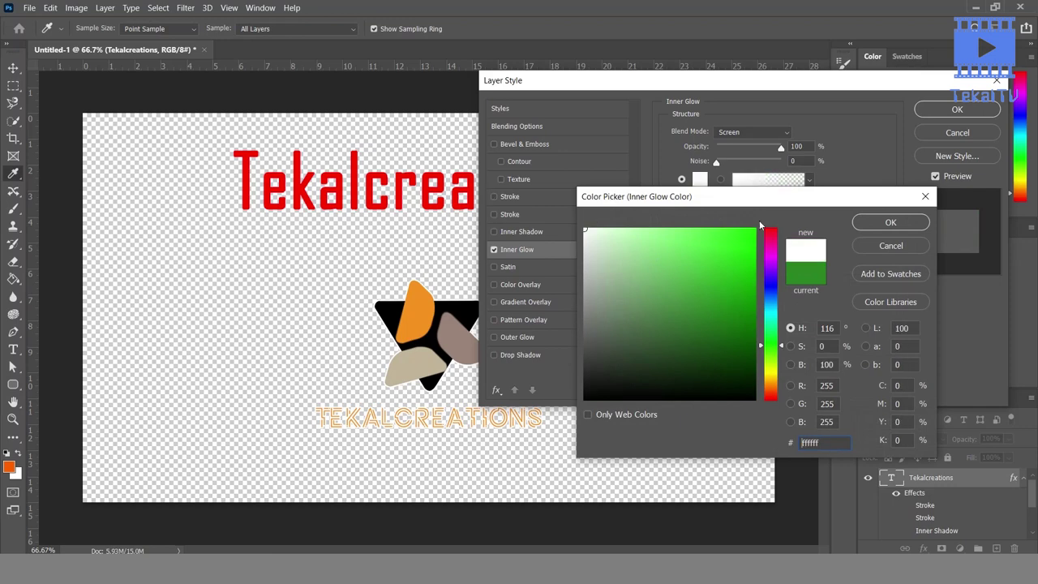
click(884, 222)
Set the glow size to 9 px, range to 38% and jitter to 8%.
drag(717, 265, 724, 268)
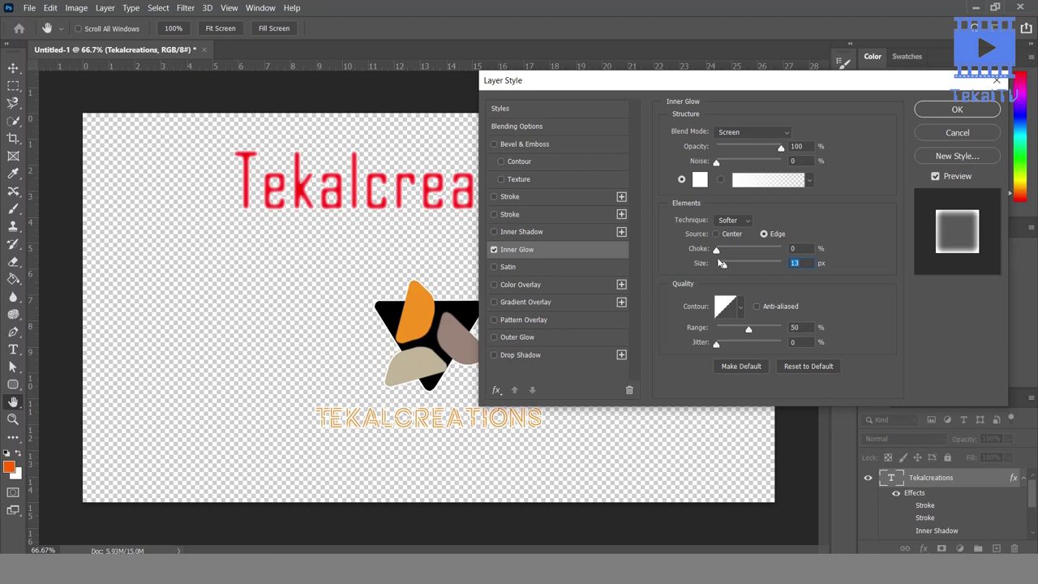
drag(727, 262, 712, 264)
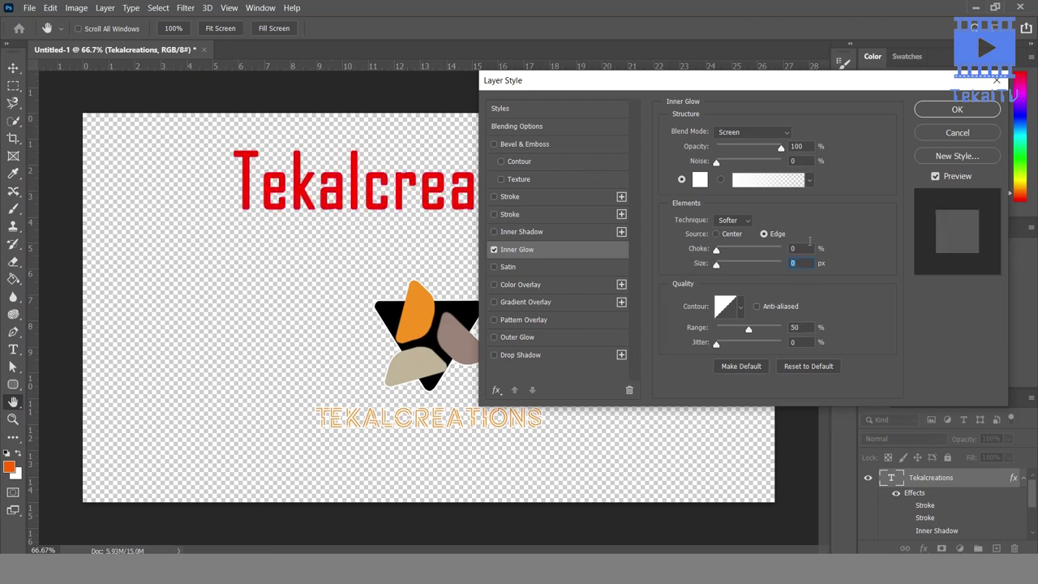
click(740, 307)
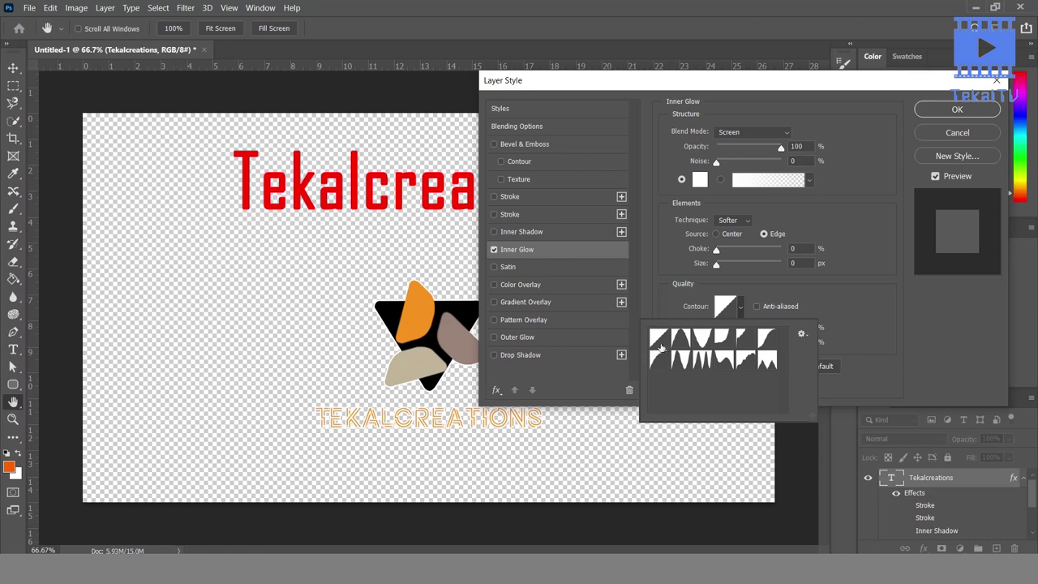
click(816, 292)
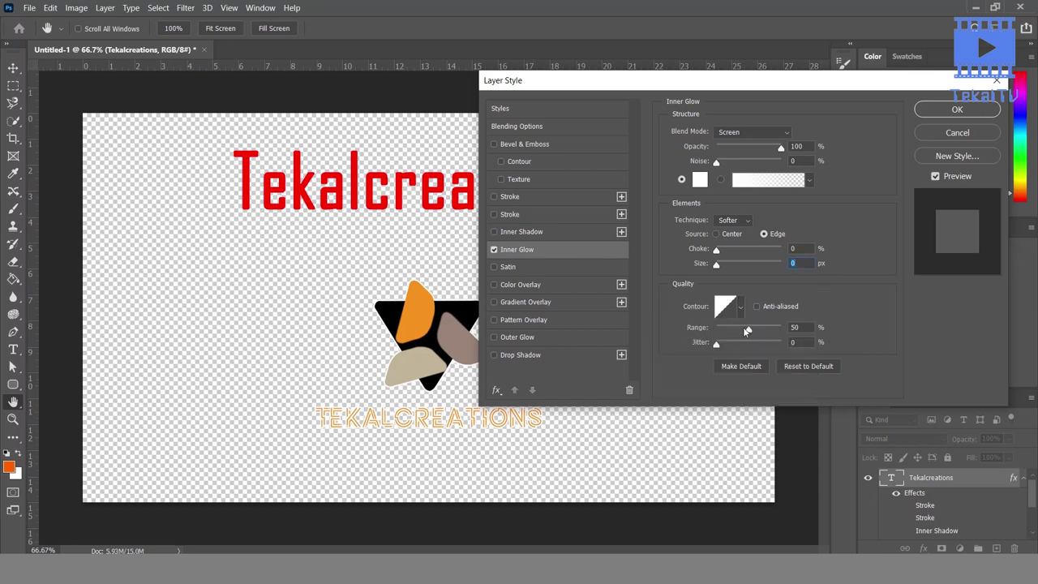
drag(744, 328, 743, 329)
drag(715, 264, 722, 264)
drag(743, 329, 762, 328)
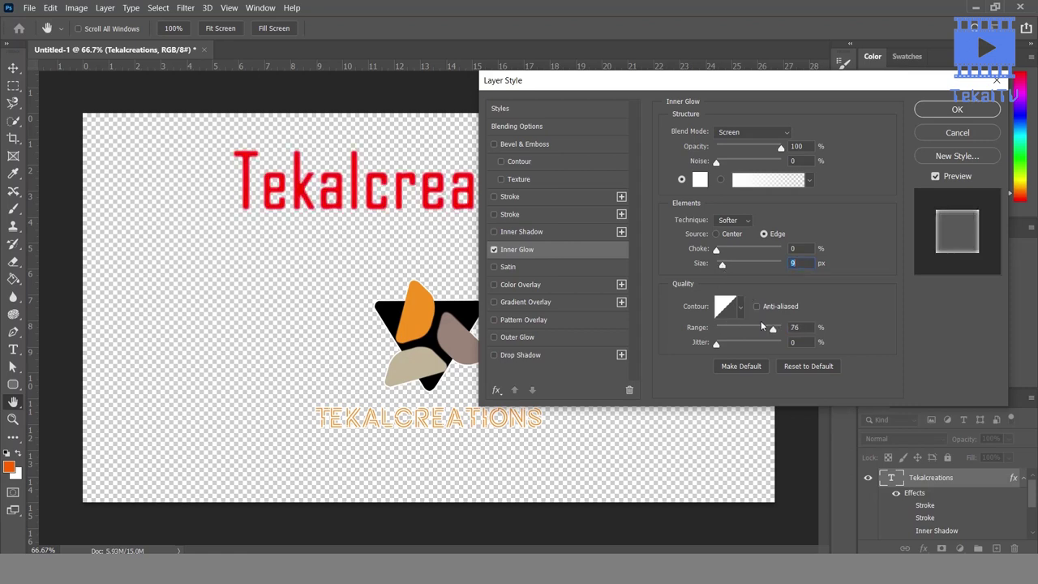
mouse_move(762, 327)
mouse_down()
mouse_move(713, 324)
mouse_move(740, 326)
mouse_up()
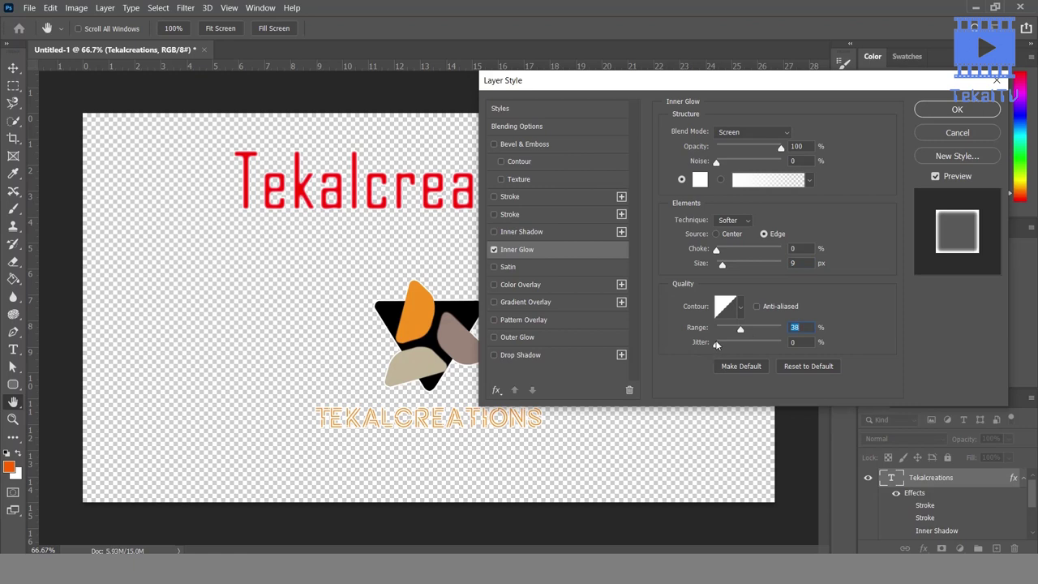
mouse_move(716, 344)
mouse_down()
mouse_move(793, 341)
mouse_move(727, 346)
mouse_up()
Turn off Inner Glow and enable Satin with a bright blue colour.
click(494, 250)
click(526, 267)
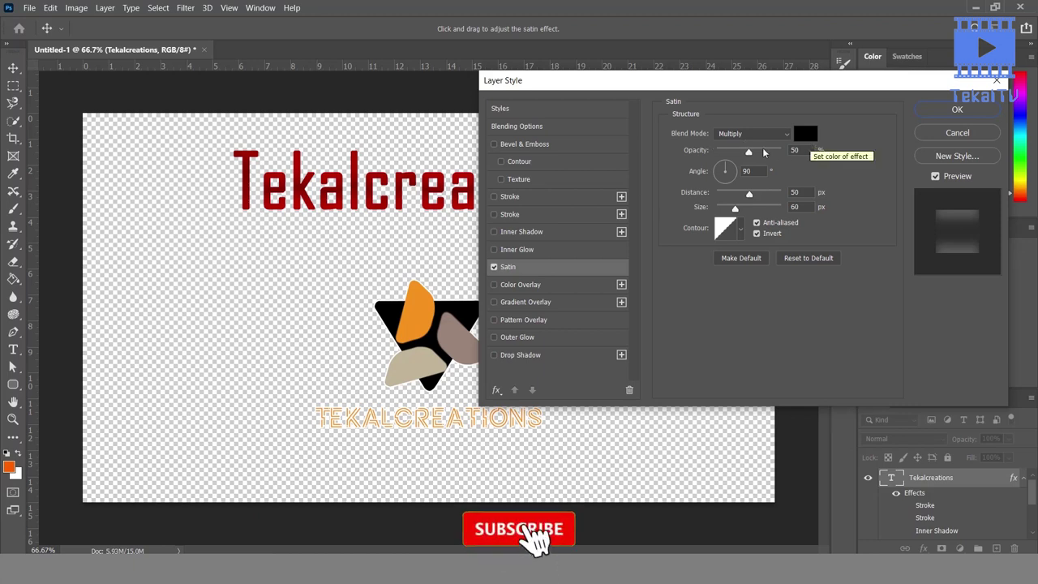
click(805, 133)
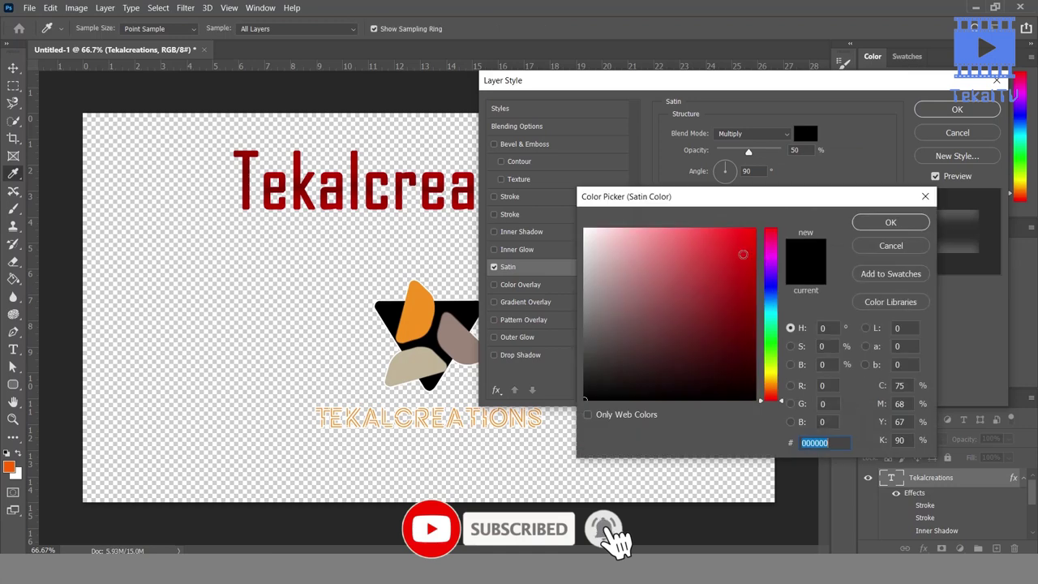
click(770, 290)
click(754, 229)
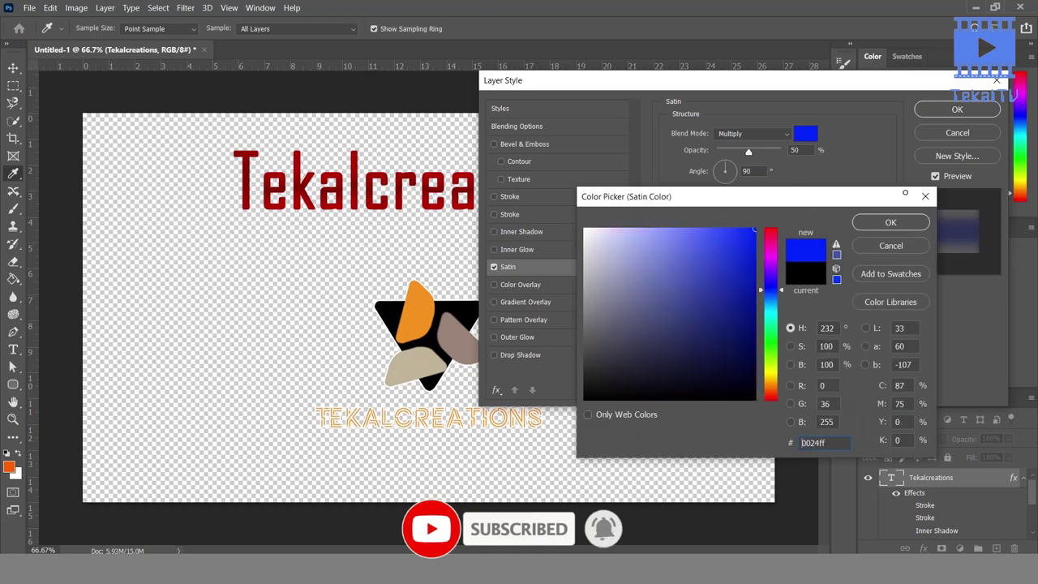
click(912, 224)
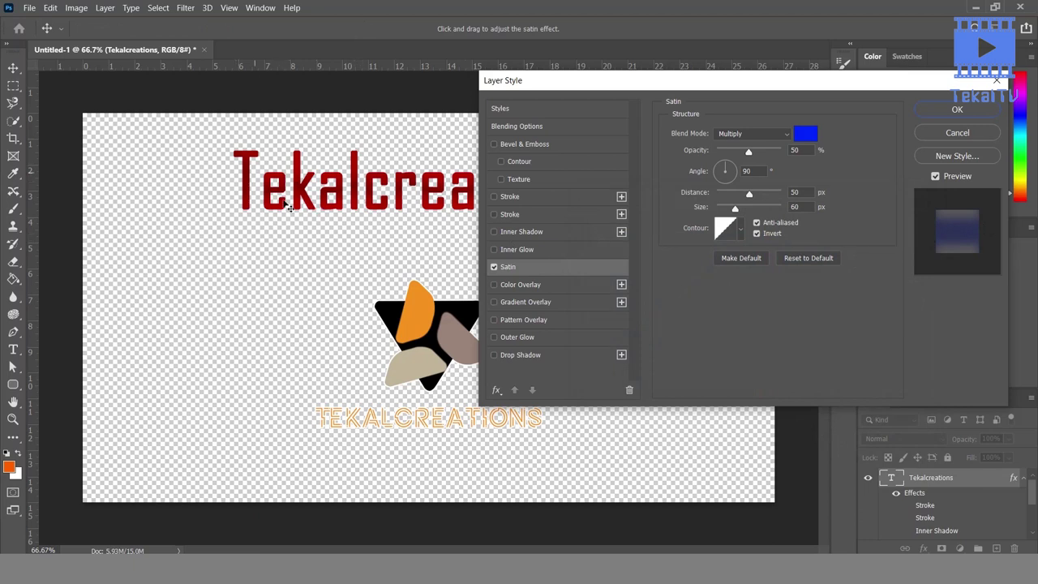
Set the satin to Normal blend at 100% opacity and adjust its angle and distance.
click(750, 133)
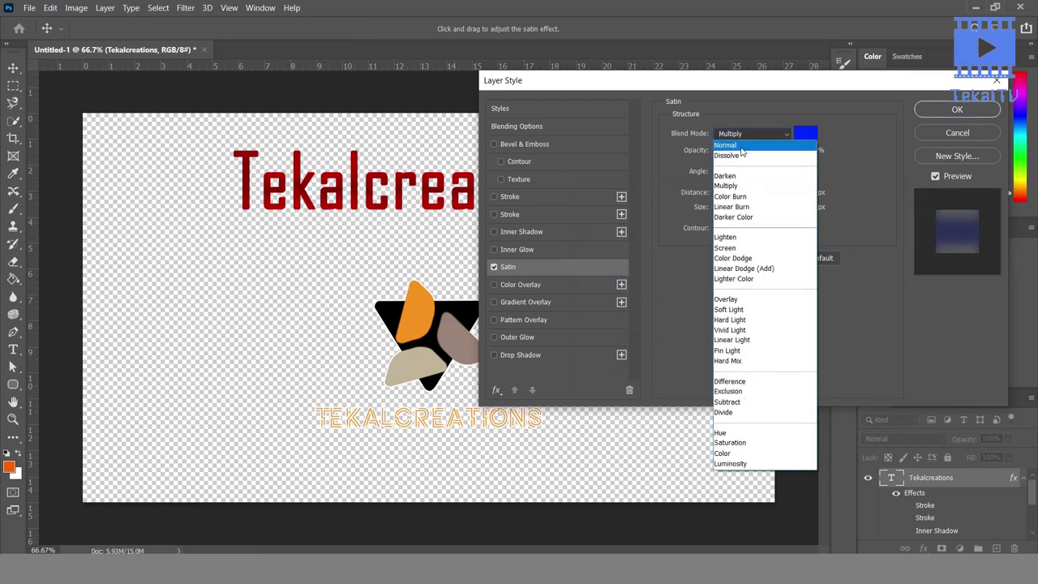
click(744, 146)
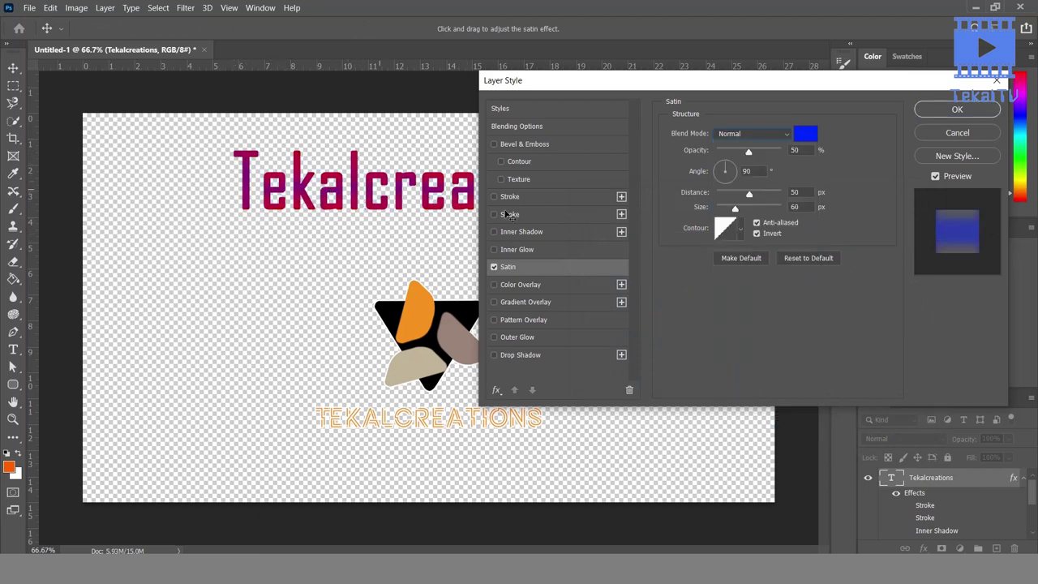
drag(751, 154, 811, 152)
click(811, 155)
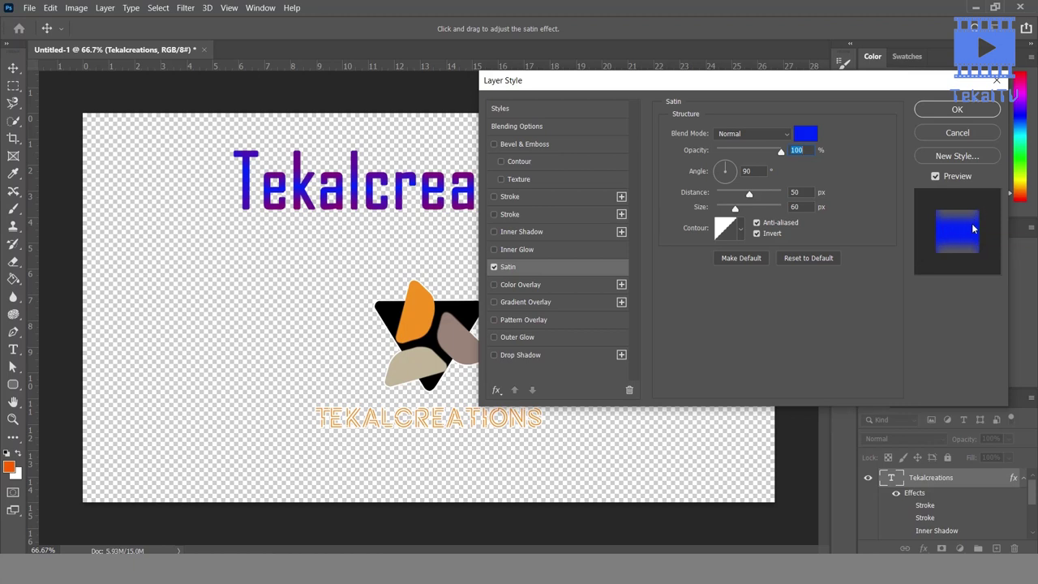
click(725, 168)
drag(725, 168, 727, 180)
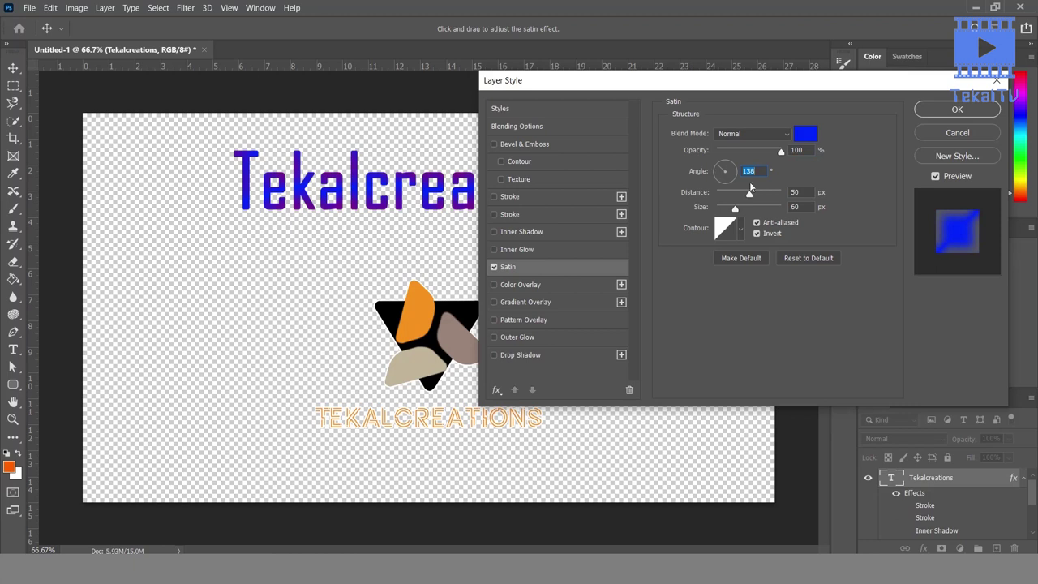
mouse_move(726, 179)
mouse_down()
mouse_move(727, 168)
mouse_move(731, 184)
mouse_up()
mouse_move(749, 194)
mouse_down()
mouse_move(771, 196)
mouse_move(707, 196)
mouse_move(752, 195)
mouse_move(754, 209)
mouse_move(731, 214)
mouse_up()
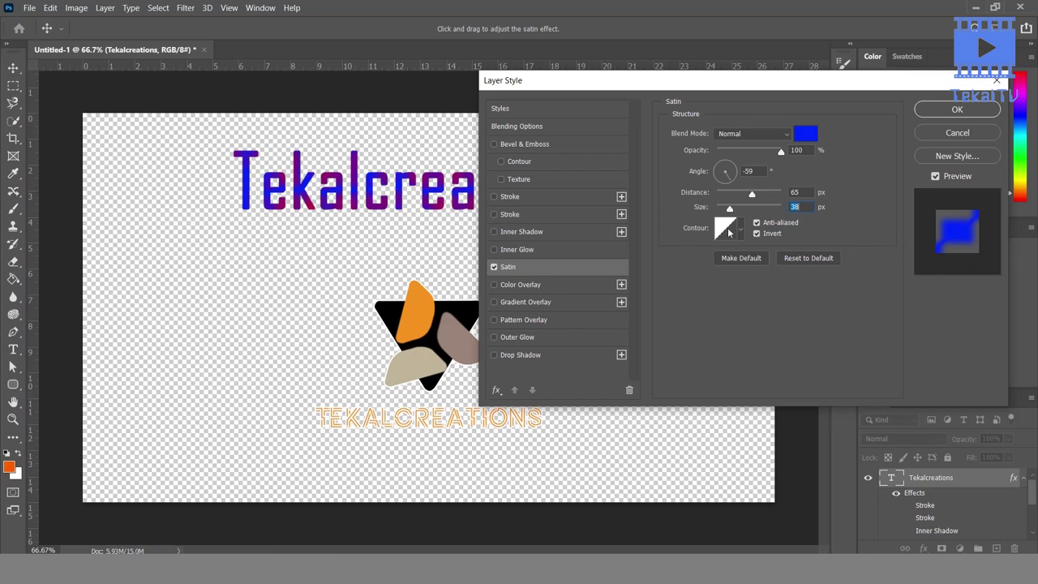
Compare satin inversion on and off, then replace Satin with a red Color Overlay.
click(772, 234)
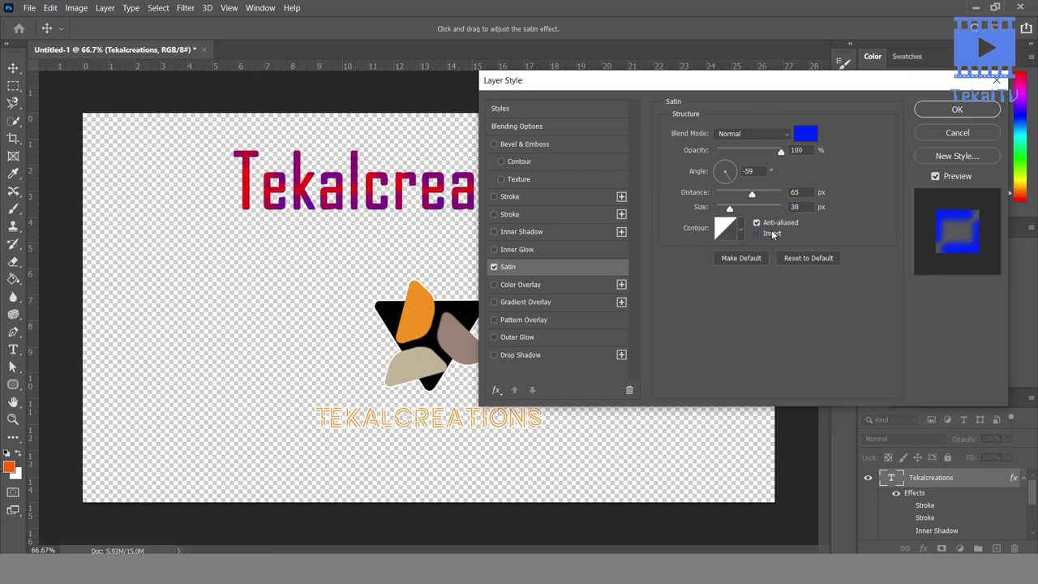
click(772, 233)
click(770, 225)
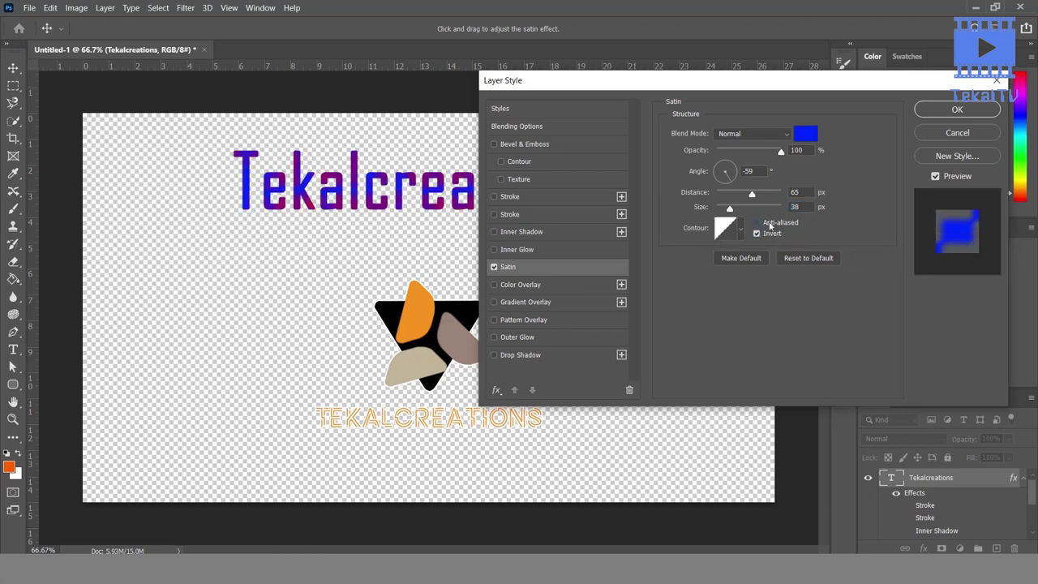
click(765, 234)
click(765, 234)
click(494, 269)
click(536, 285)
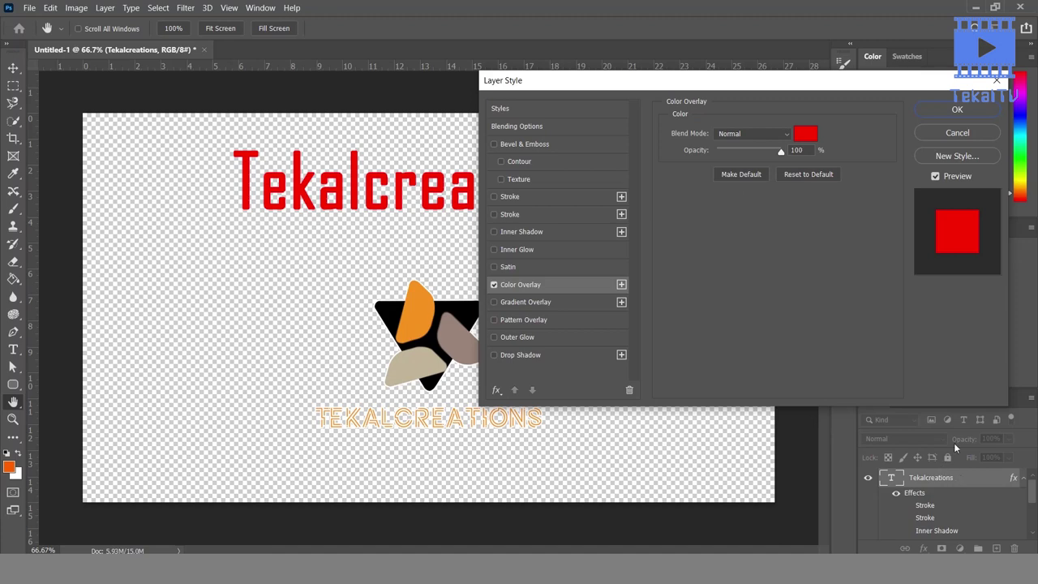
Preview other overlay colours and a lower opacity, keeping red at full opacity.
click(803, 138)
mouse_move(710, 232)
mouse_down()
mouse_move(646, 286)
mouse_move(738, 259)
mouse_move(770, 234)
mouse_up()
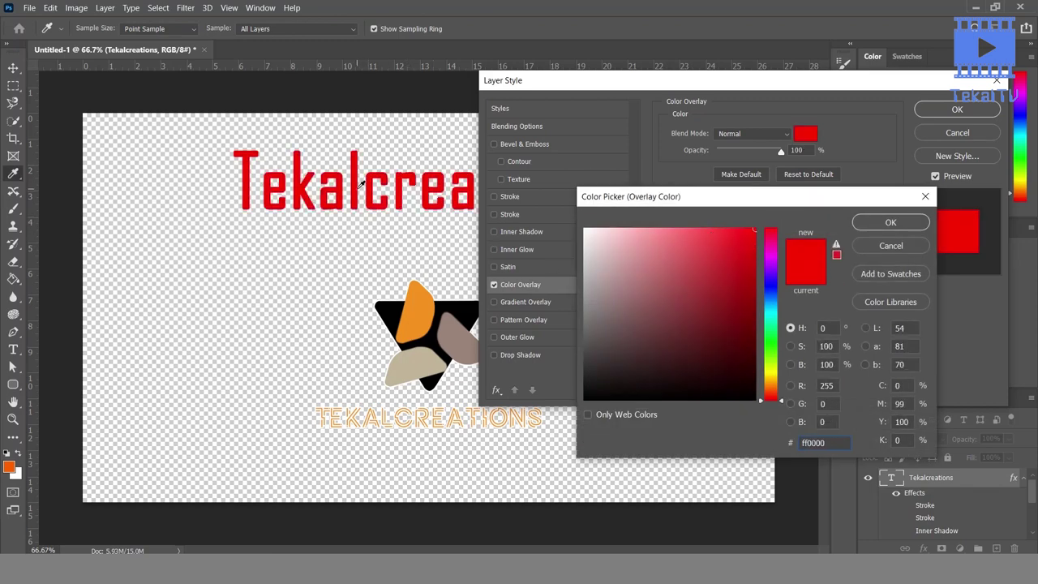
click(890, 222)
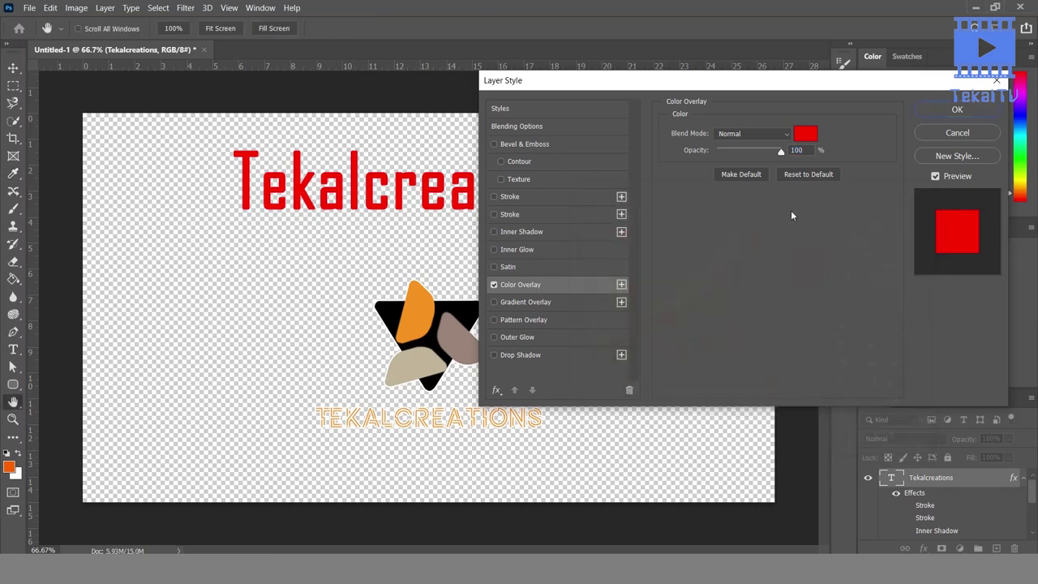
drag(780, 153, 781, 153)
Turn off Color Overlay on the text and apply a Gradient Overlay instead.
click(494, 284)
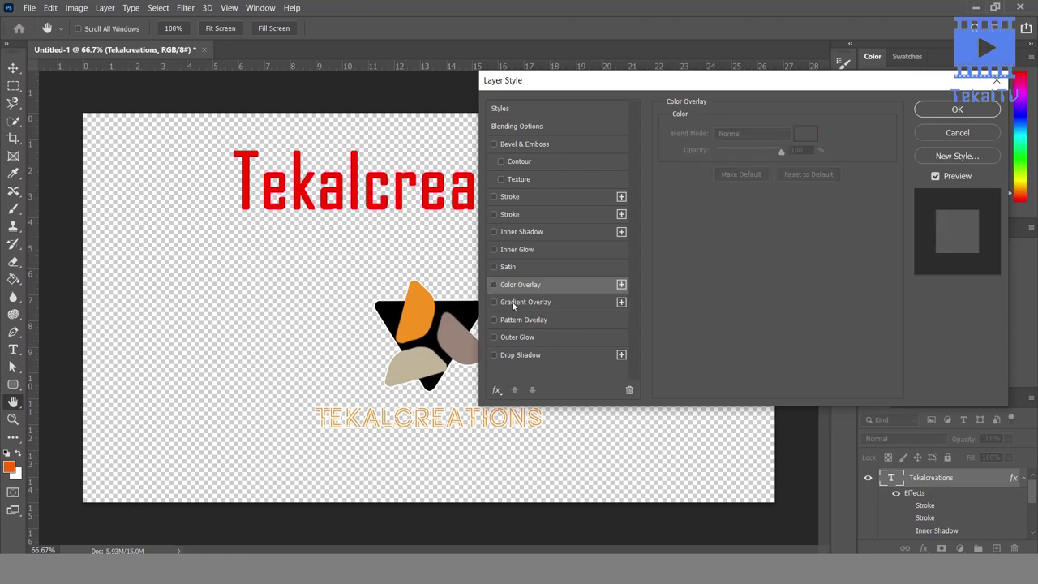
click(545, 287)
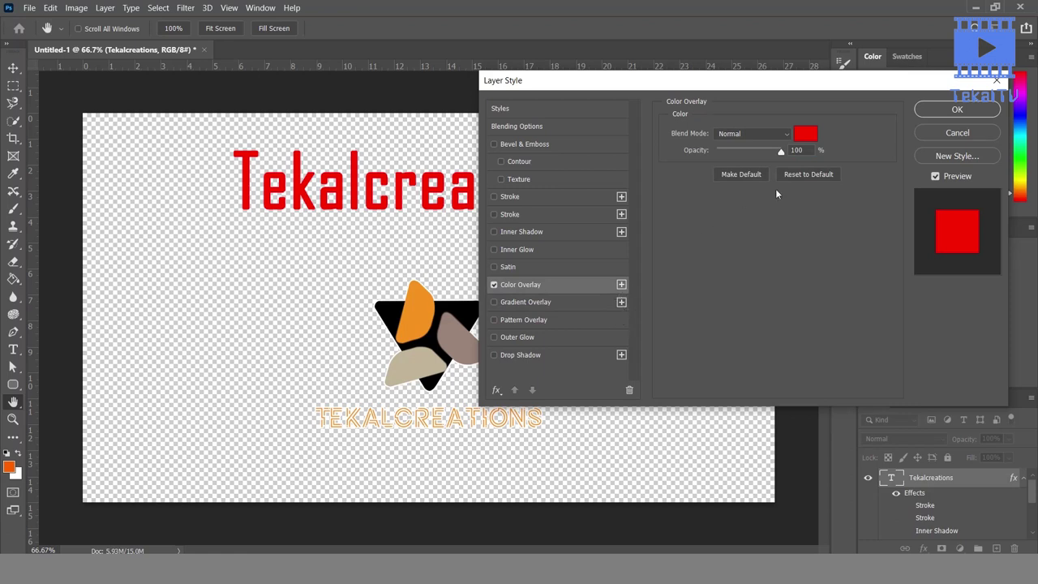
click(494, 284)
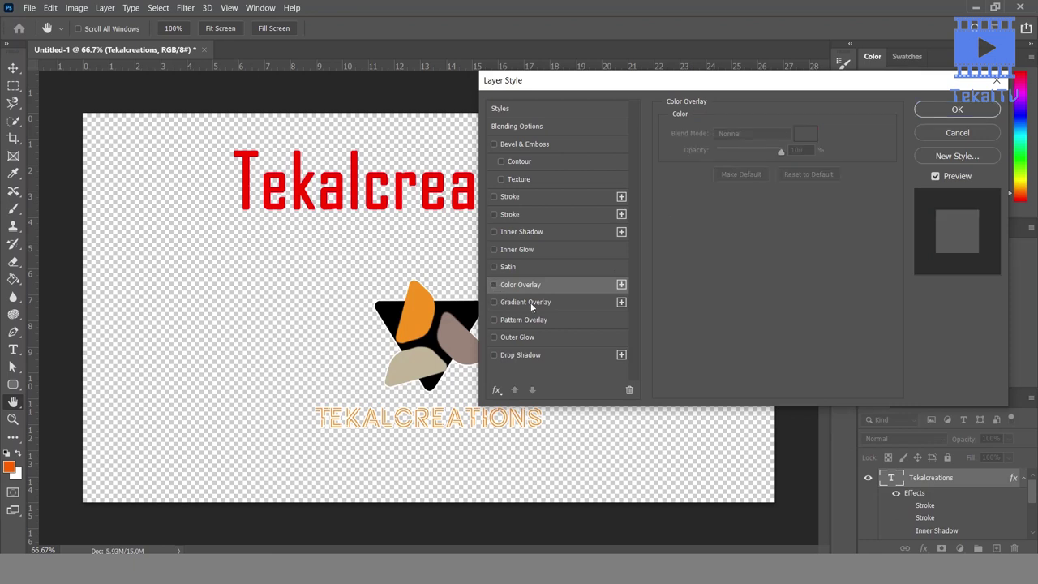
click(530, 302)
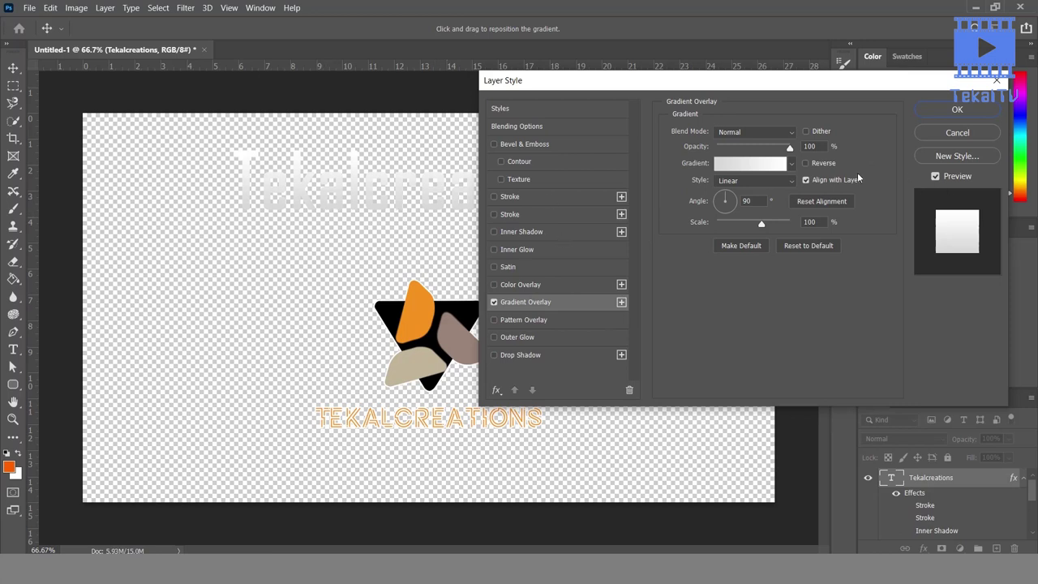
Inspect the gradient's blend modes, presets and editor, keeping Normal, and reduce scale to 95%.
click(766, 133)
click(767, 133)
click(792, 165)
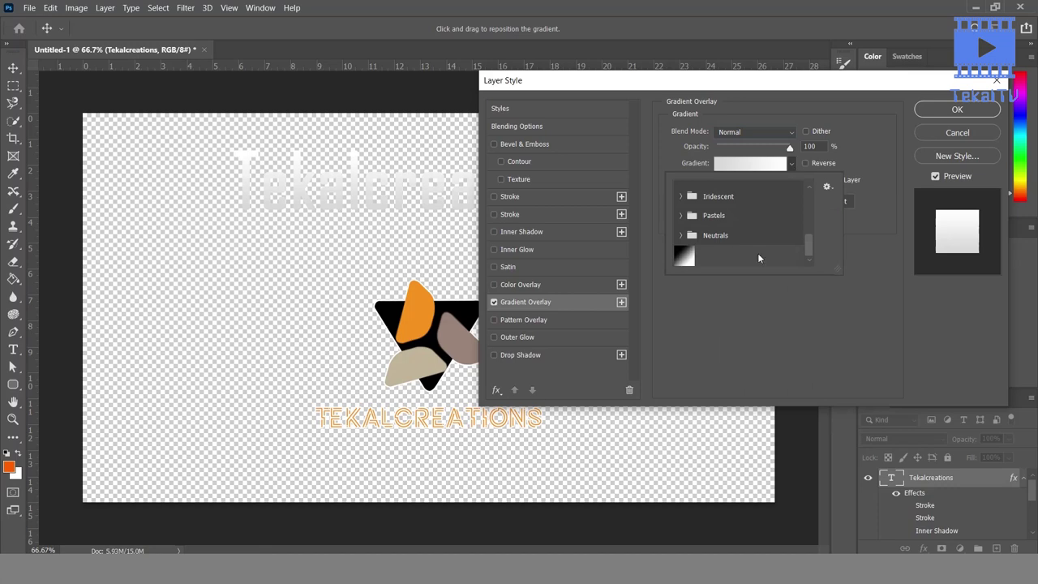
scroll(757, 253, up, 1)
scroll(758, 253, down, 1)
click(746, 170)
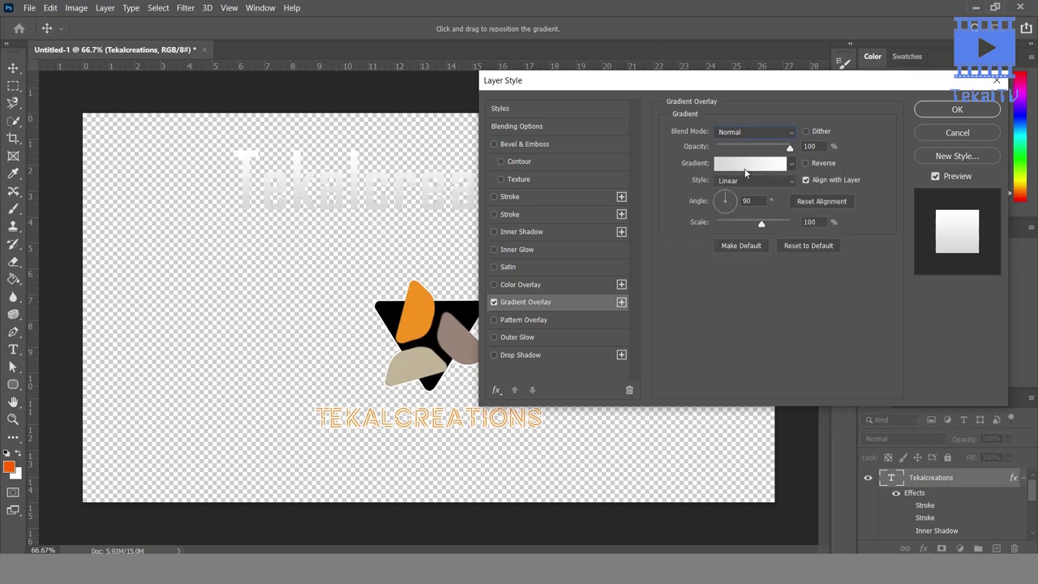
click(746, 165)
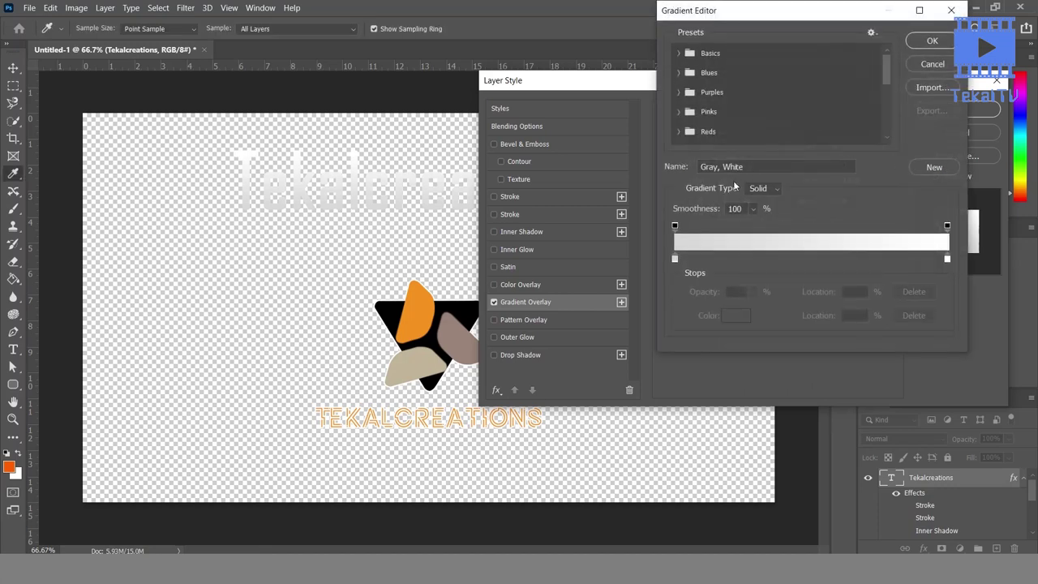
click(931, 64)
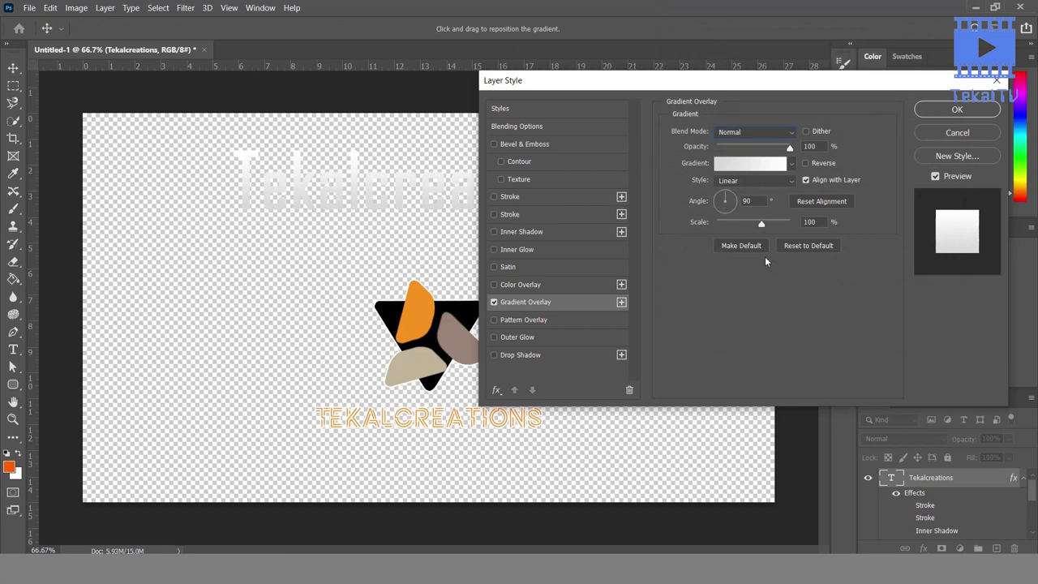
drag(763, 228, 760, 226)
Edit the gradient to run from a red left stop to a blue right stop.
click(747, 165)
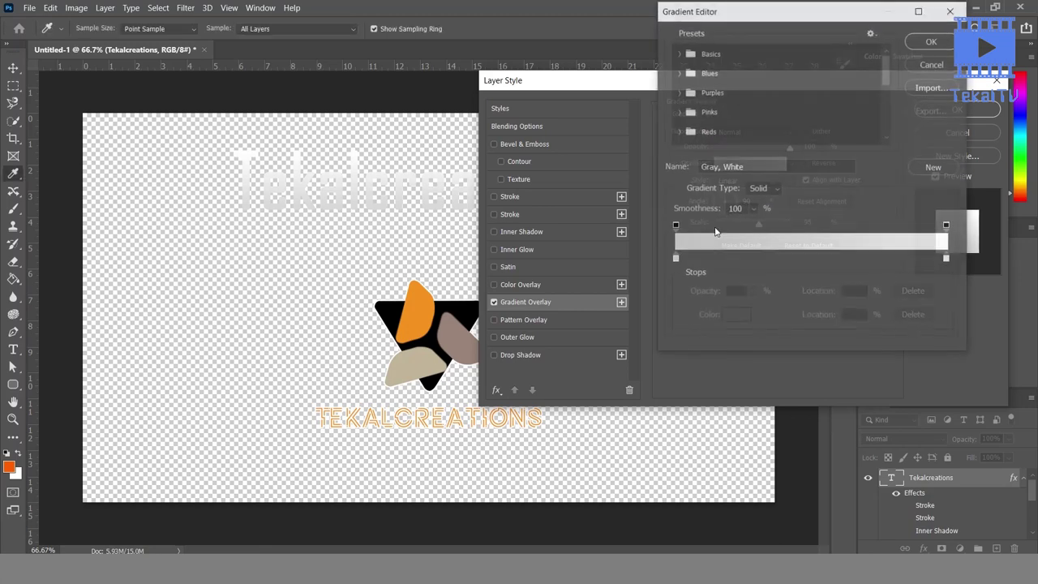
click(675, 259)
click(734, 316)
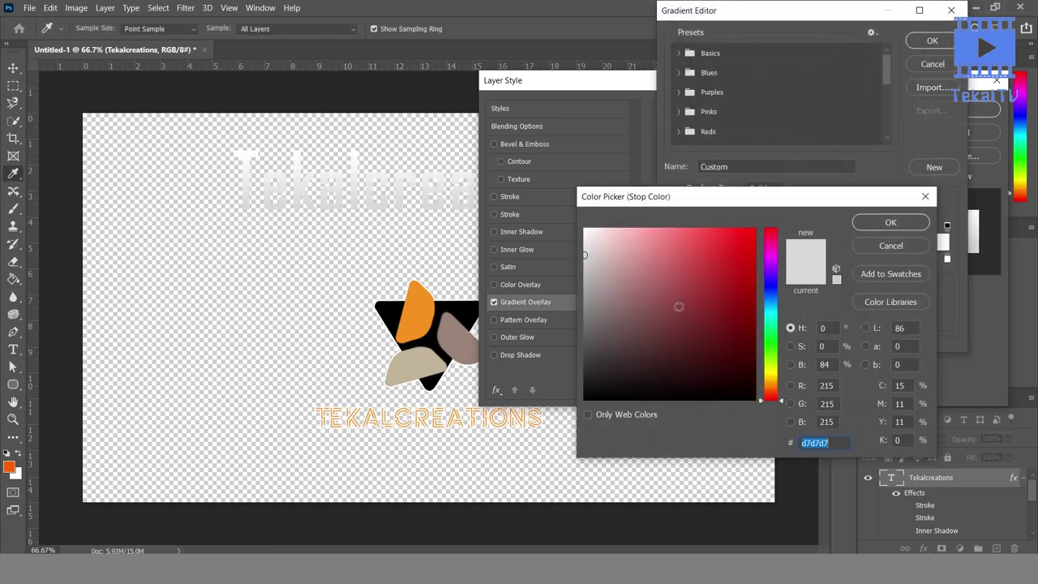
click(756, 236)
click(892, 224)
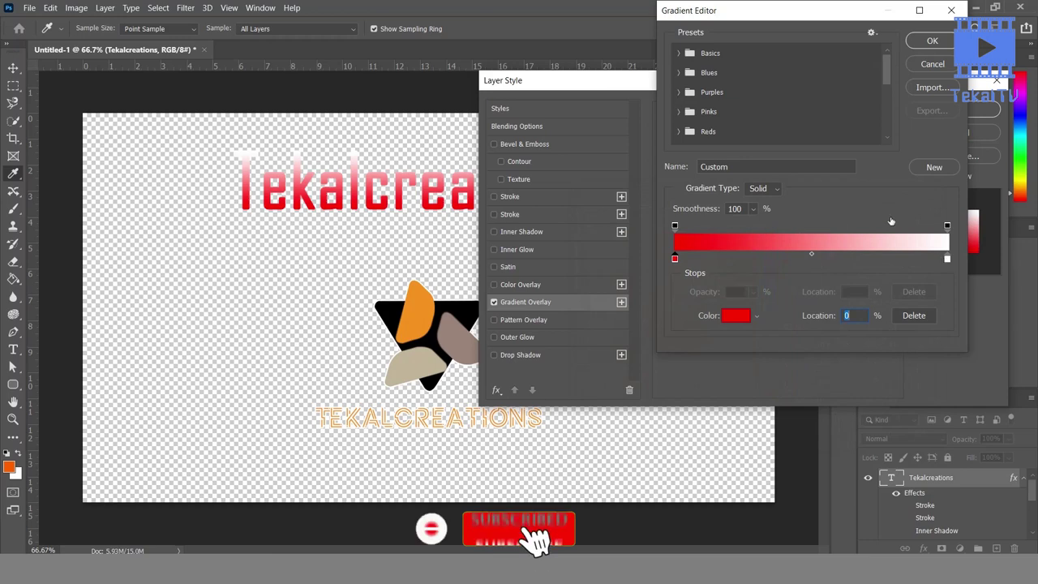
click(946, 258)
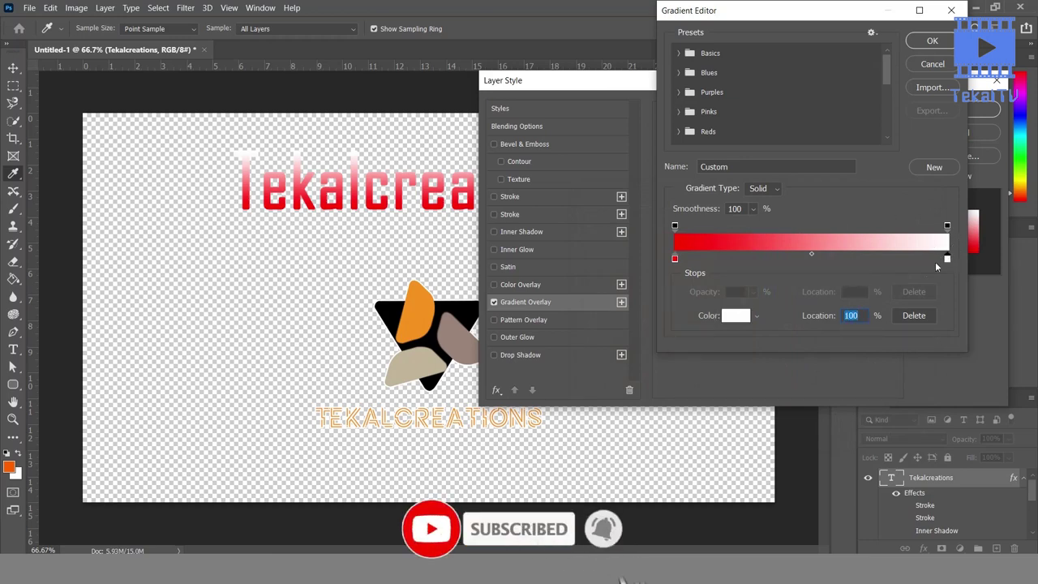
click(736, 316)
click(770, 285)
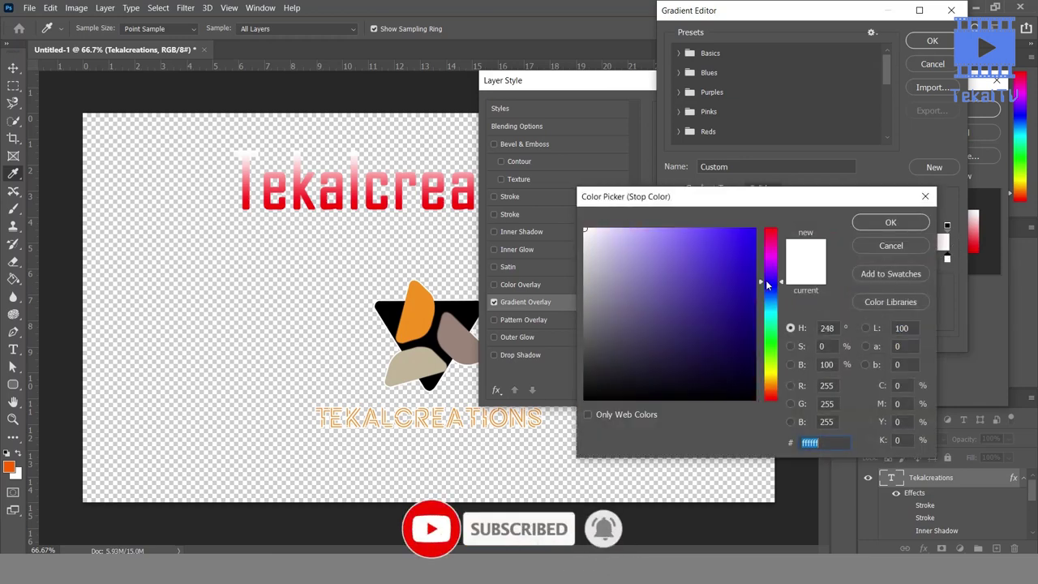
click(753, 231)
click(890, 223)
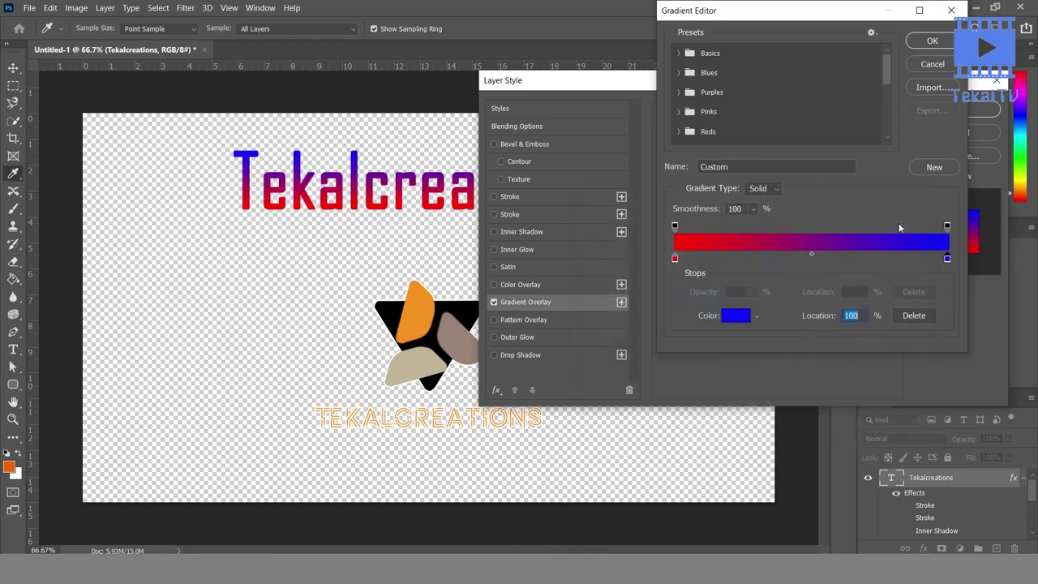
click(931, 41)
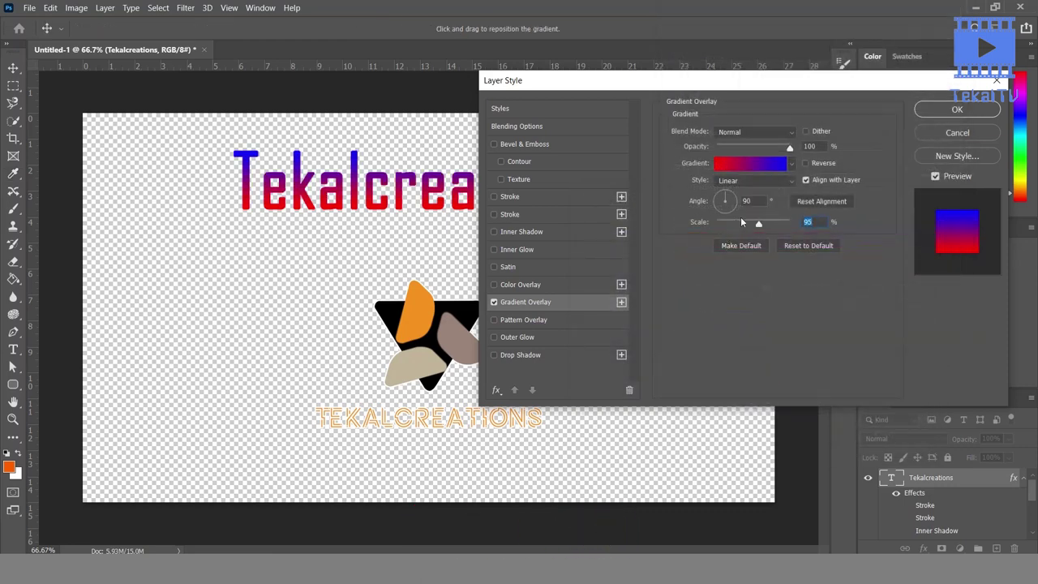
Enlarge the gradient scale, make it Radial, and lower its opacity to 56%.
drag(759, 225, 781, 226)
click(752, 182)
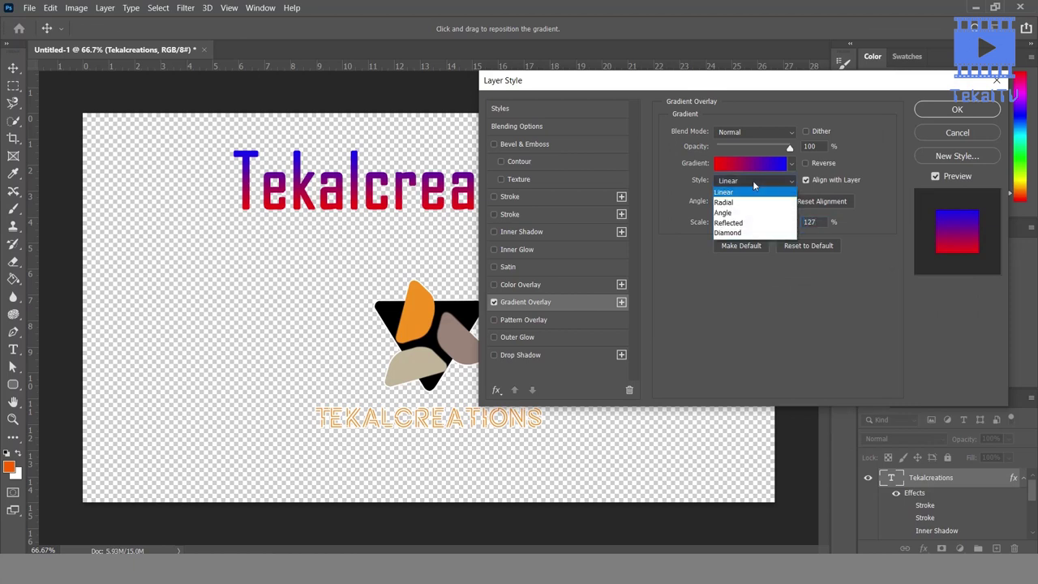
click(750, 202)
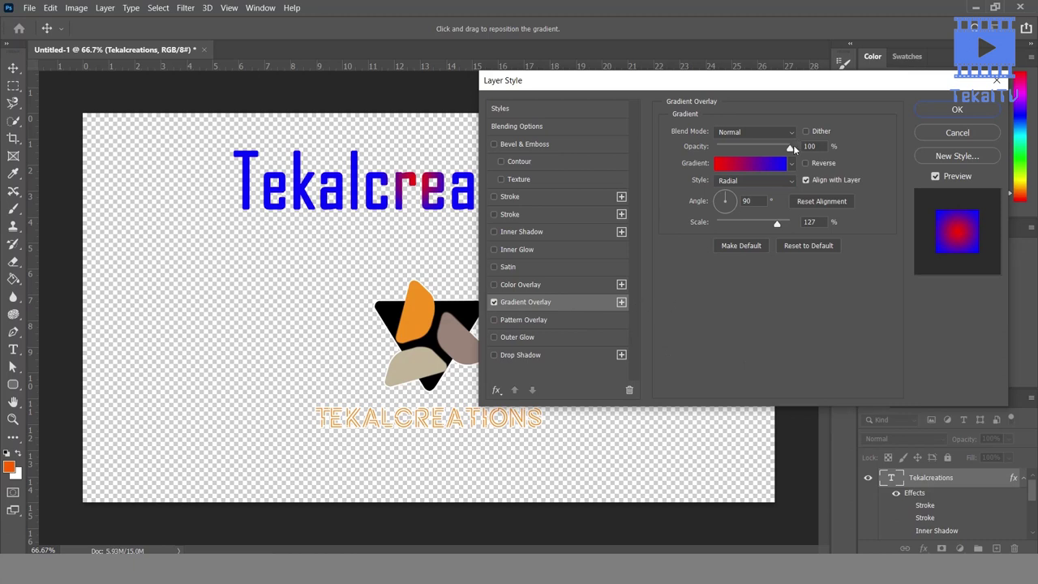
drag(793, 148, 758, 148)
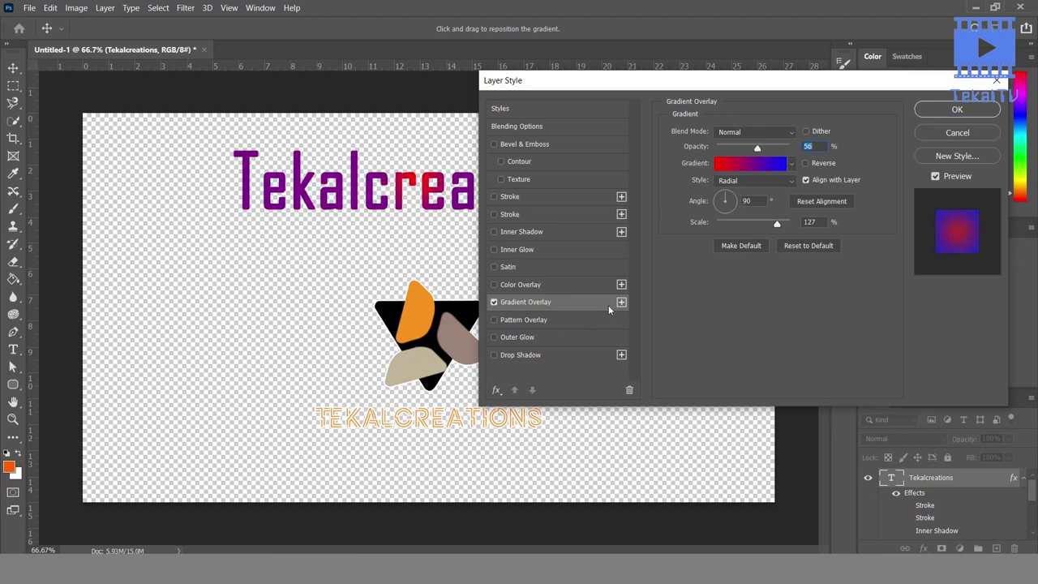
Replace the Gradient Overlay with a Pattern Overlay and shift the pattern within the letters.
click(498, 312)
click(494, 303)
click(555, 323)
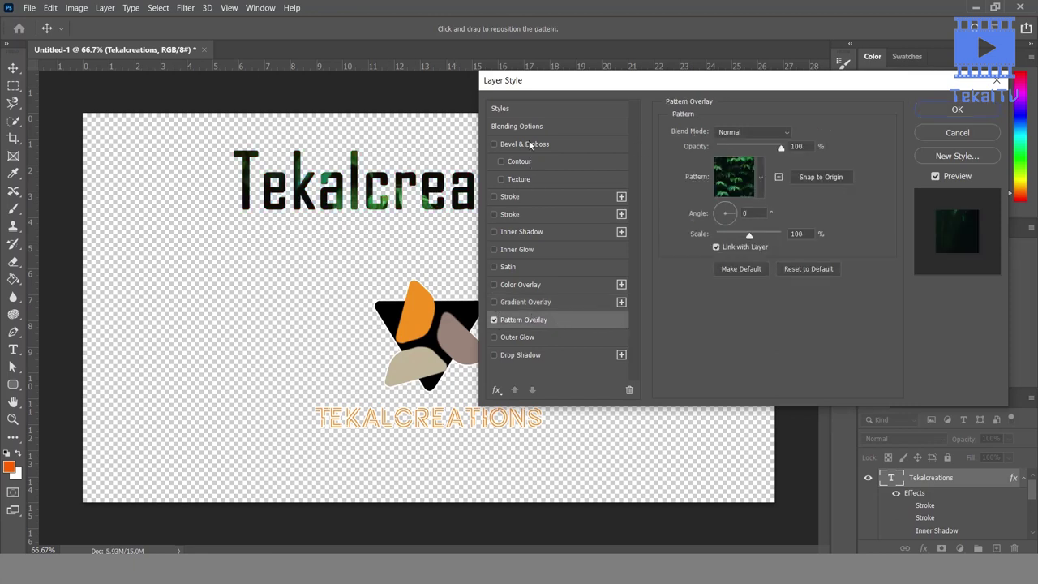
drag(423, 165, 332, 166)
Browse the pattern library, keep Normal blend mode, and fade the pattern to 51% opacity.
click(746, 187)
click(811, 214)
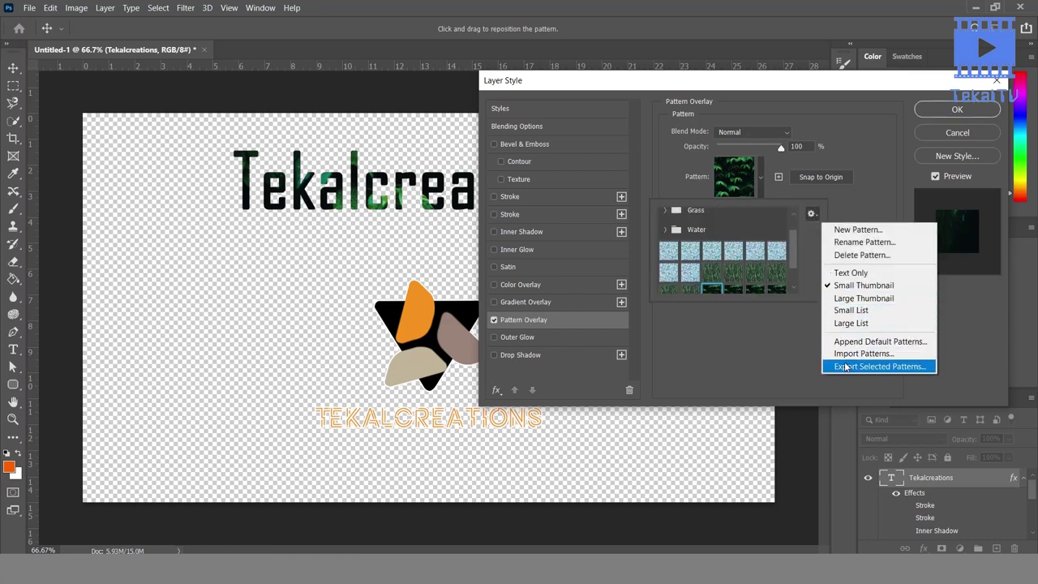
click(724, 347)
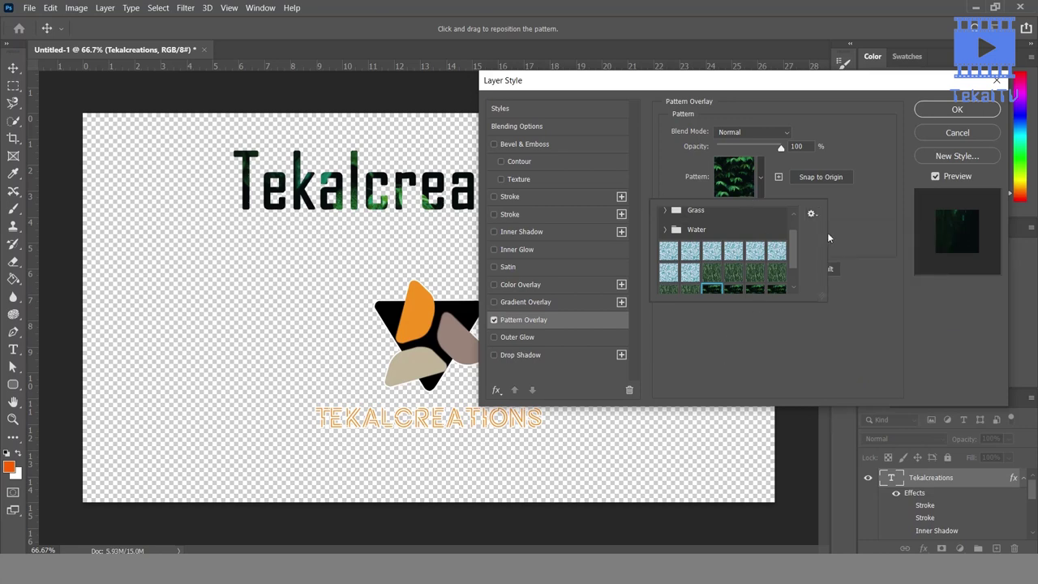
click(827, 232)
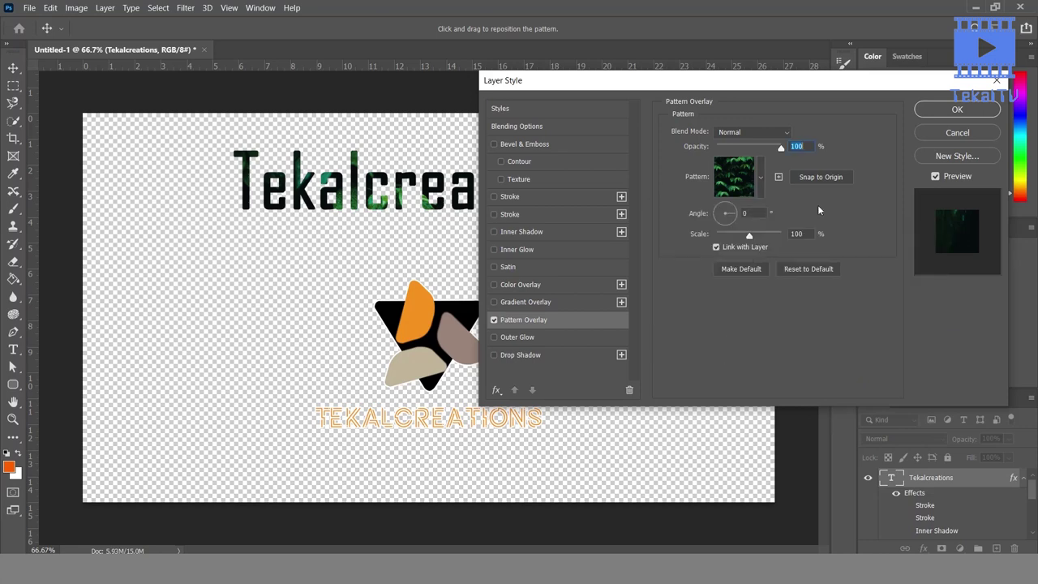
click(780, 135)
click(889, 194)
mouse_move(777, 150)
mouse_down()
mouse_move(746, 149)
mouse_move(780, 146)
mouse_up()
click(752, 131)
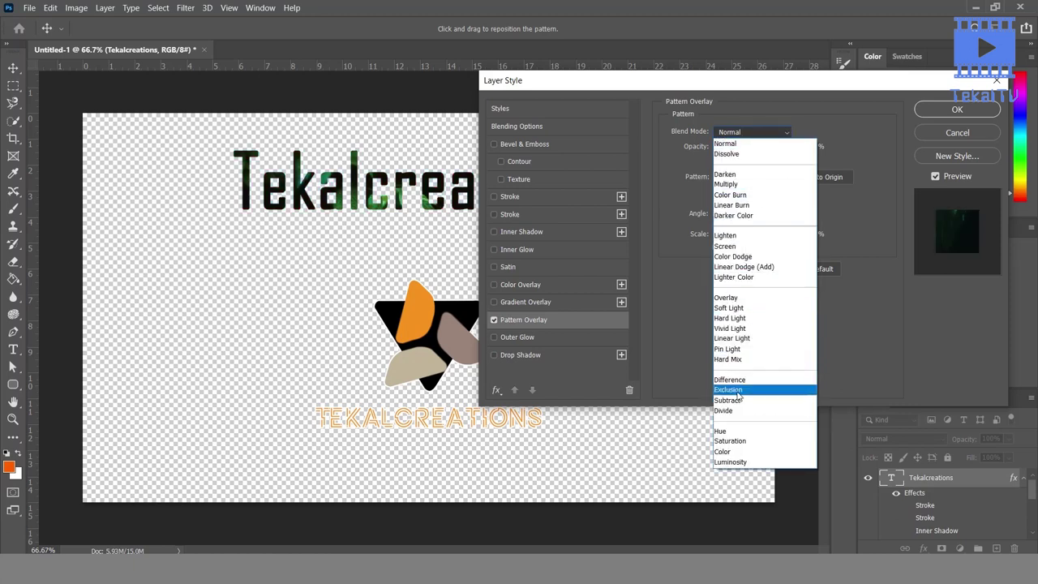
Try Overlay, Lighten and Screen blend modes on the pattern, settling on Multiply.
click(735, 299)
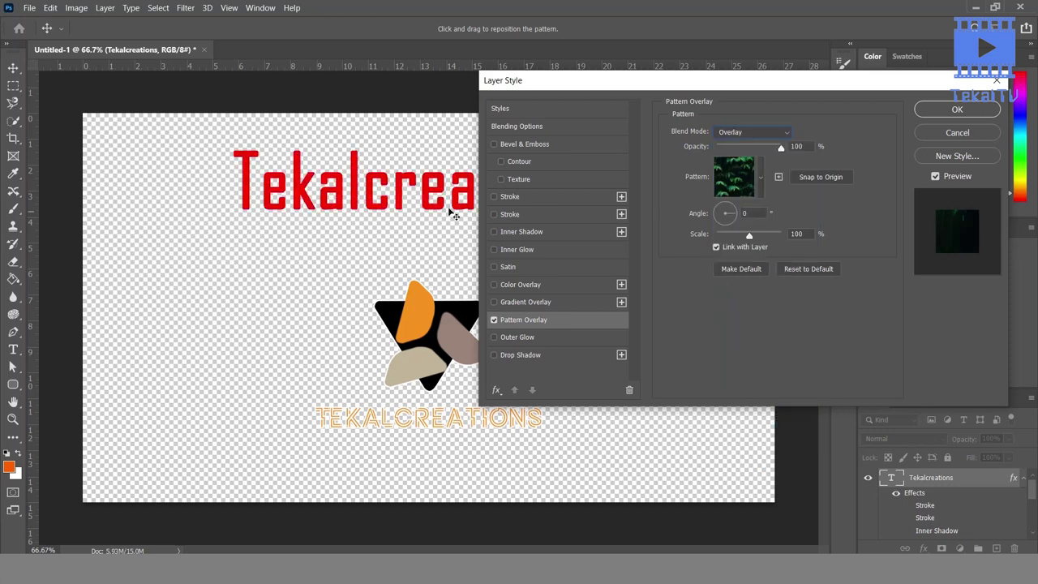
click(752, 133)
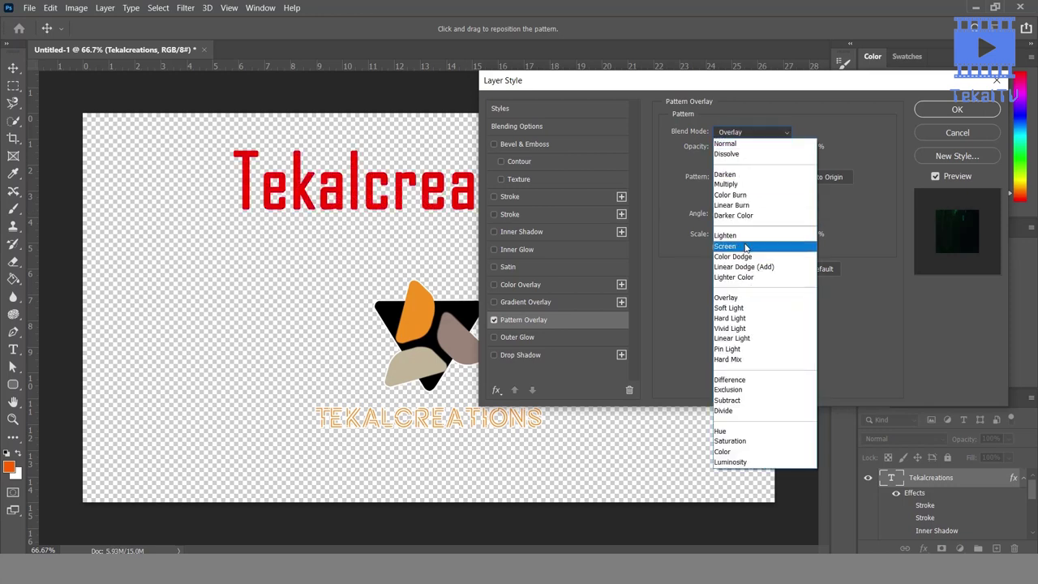
click(746, 235)
click(744, 135)
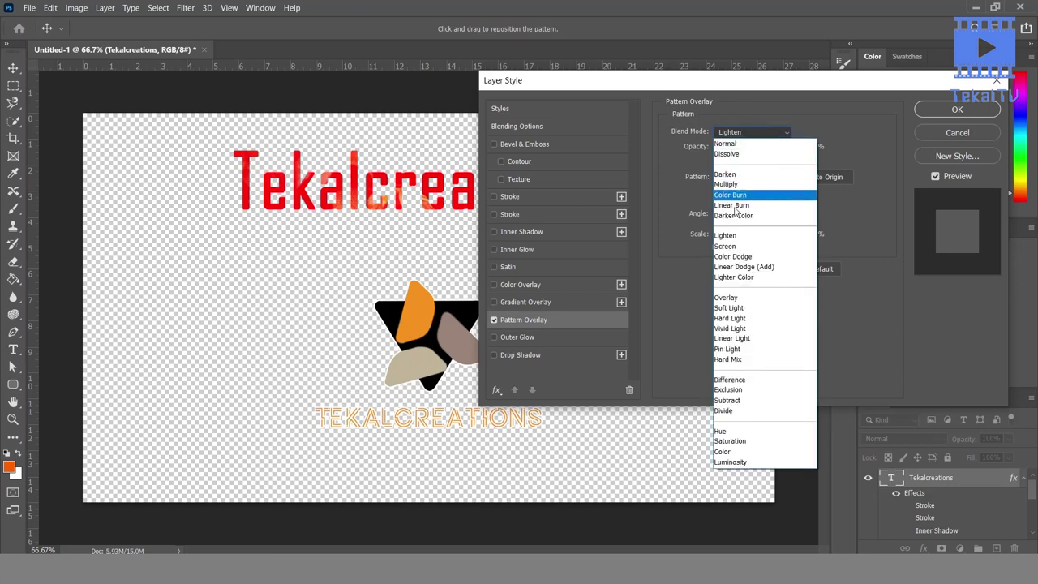
click(731, 241)
click(737, 137)
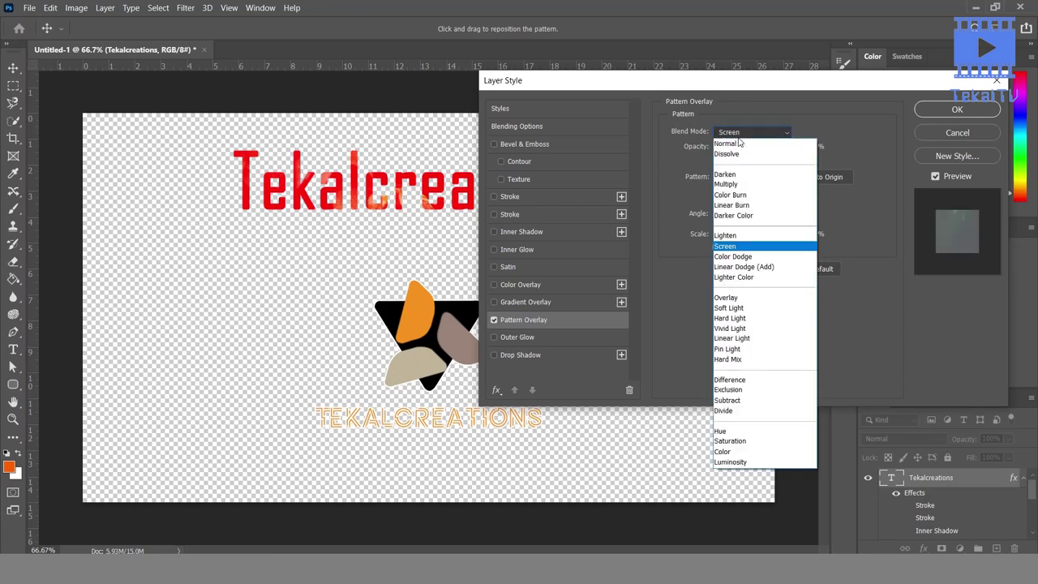
click(738, 180)
Keep Multiply, shrink the pattern scale to 9%, then turn Pattern Overlay off.
click(743, 137)
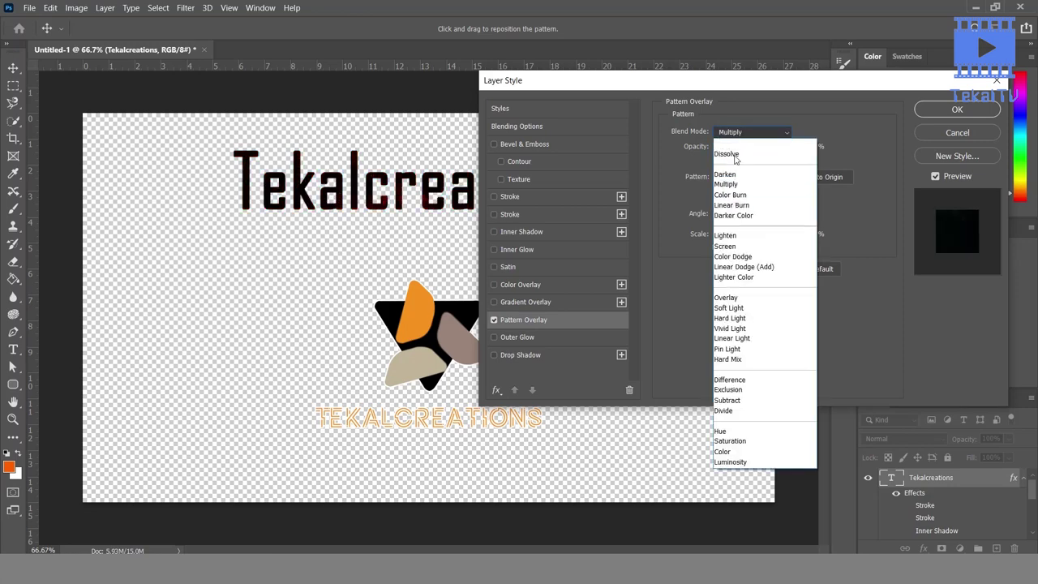
click(872, 295)
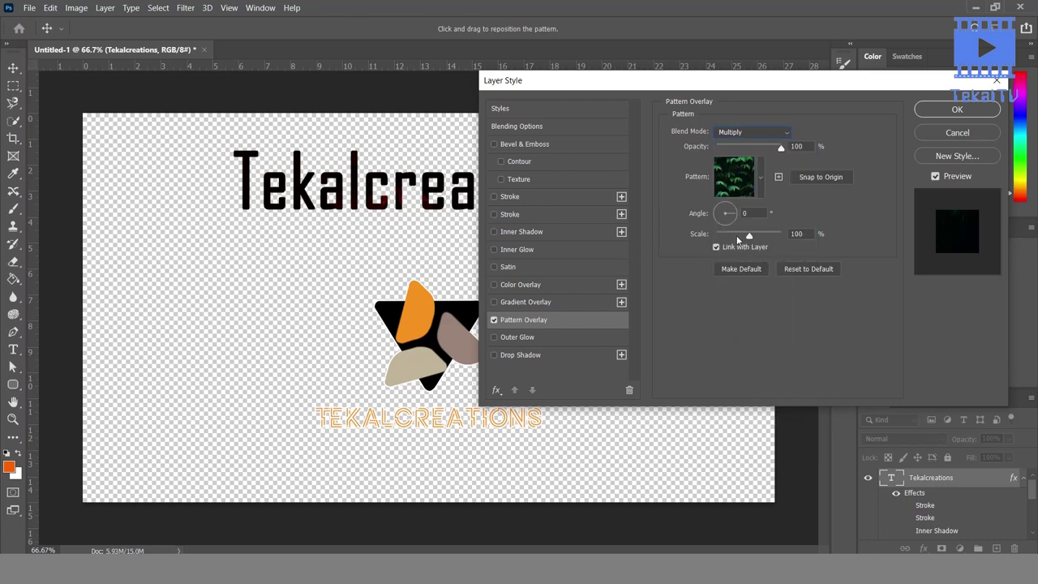
drag(752, 233, 716, 245)
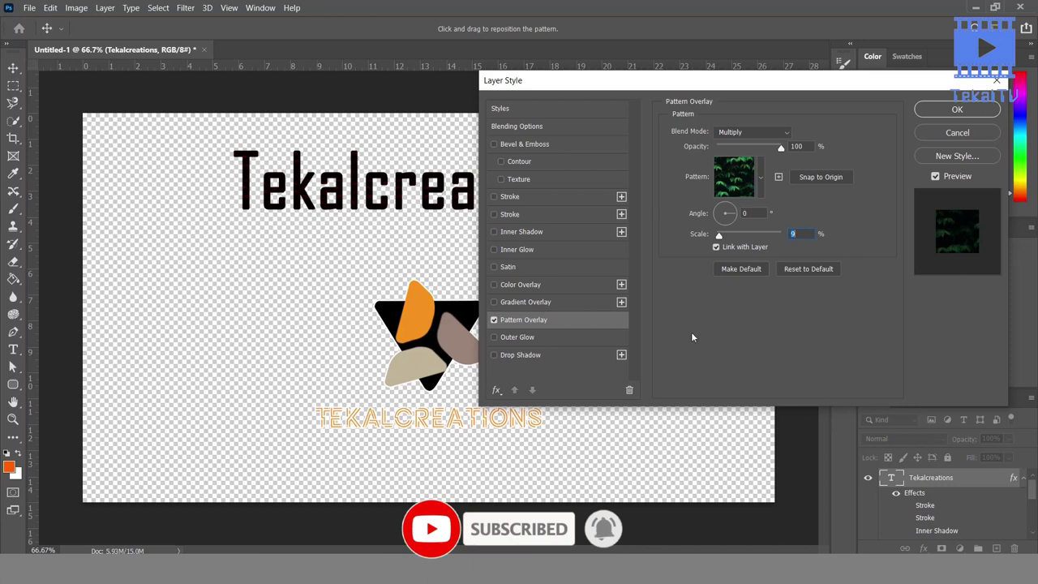
click(494, 320)
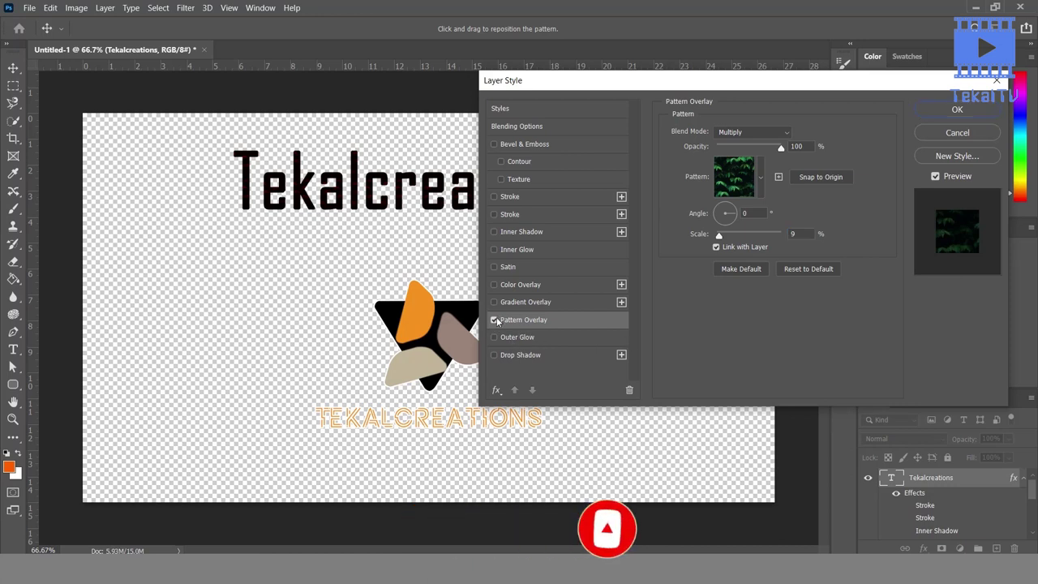
Try a black Outer Glow with 0 noise and minimal spread, then swap it for a Drop Shadow.
click(518, 337)
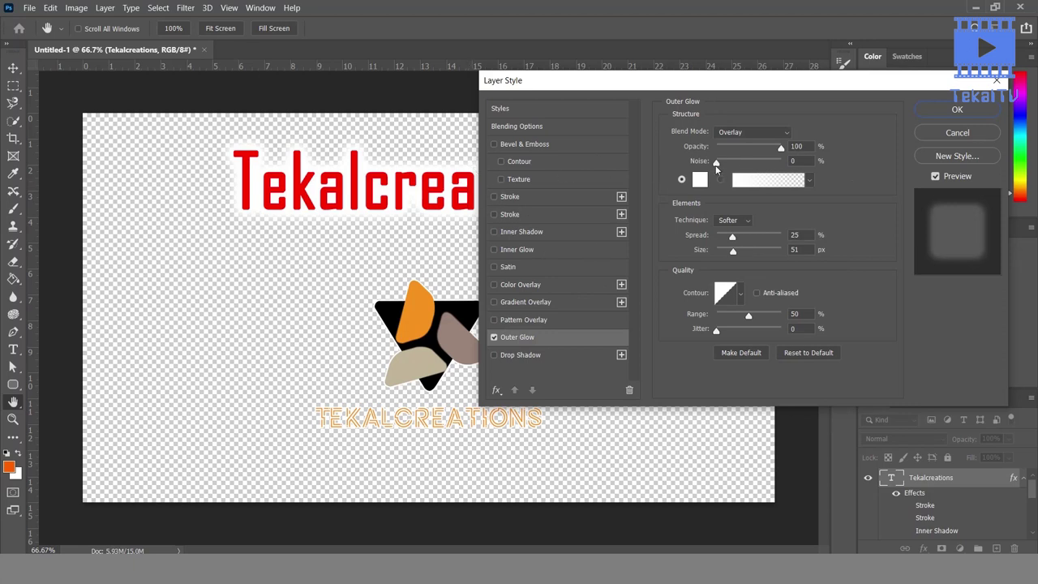
drag(724, 165, 713, 166)
mouse_move(734, 237)
mouse_down()
mouse_move(716, 238)
mouse_move(736, 248)
mouse_move(728, 248)
mouse_up()
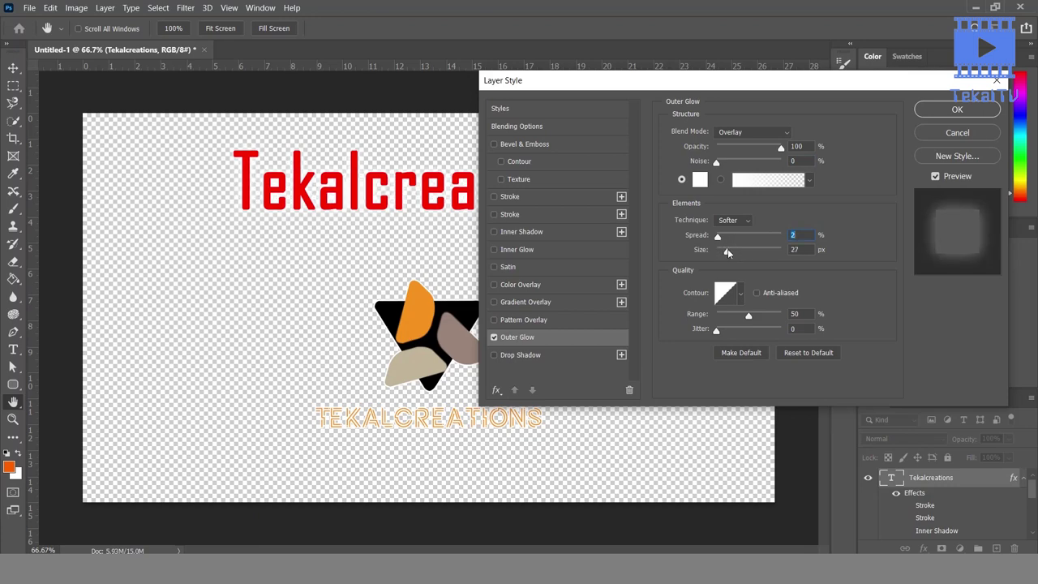
click(702, 180)
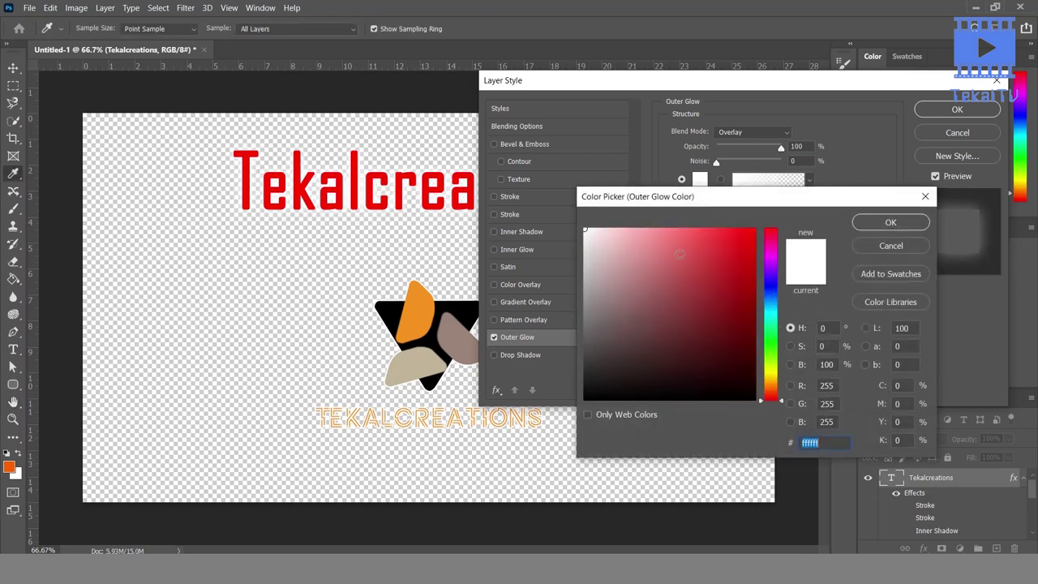
click(677, 254)
click(756, 399)
click(890, 224)
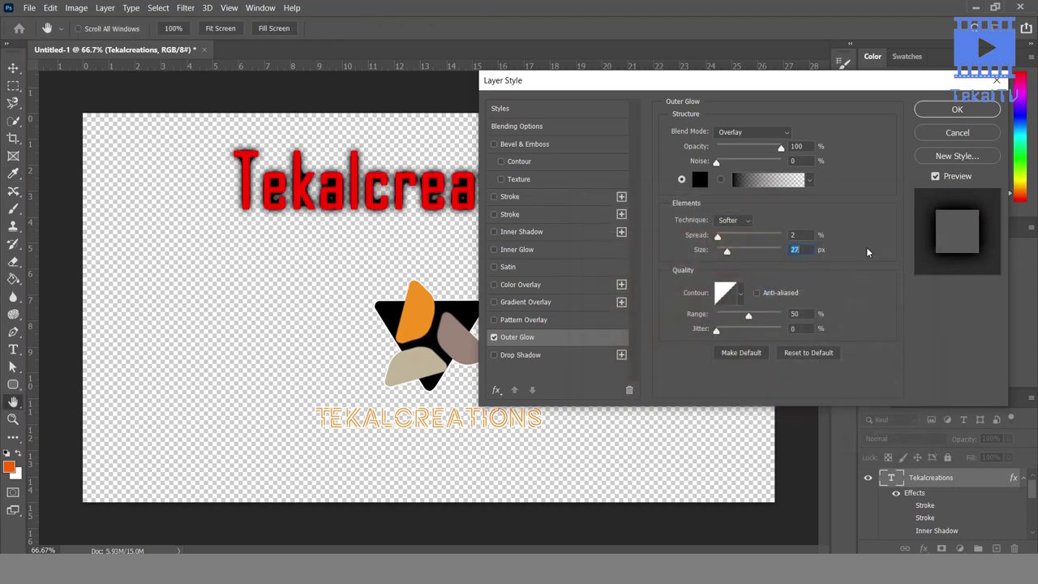
mouse_move(730, 251)
mouse_down()
mouse_move(746, 254)
mouse_move(727, 254)
mouse_move(724, 236)
mouse_move(743, 237)
mouse_move(724, 256)
mouse_up()
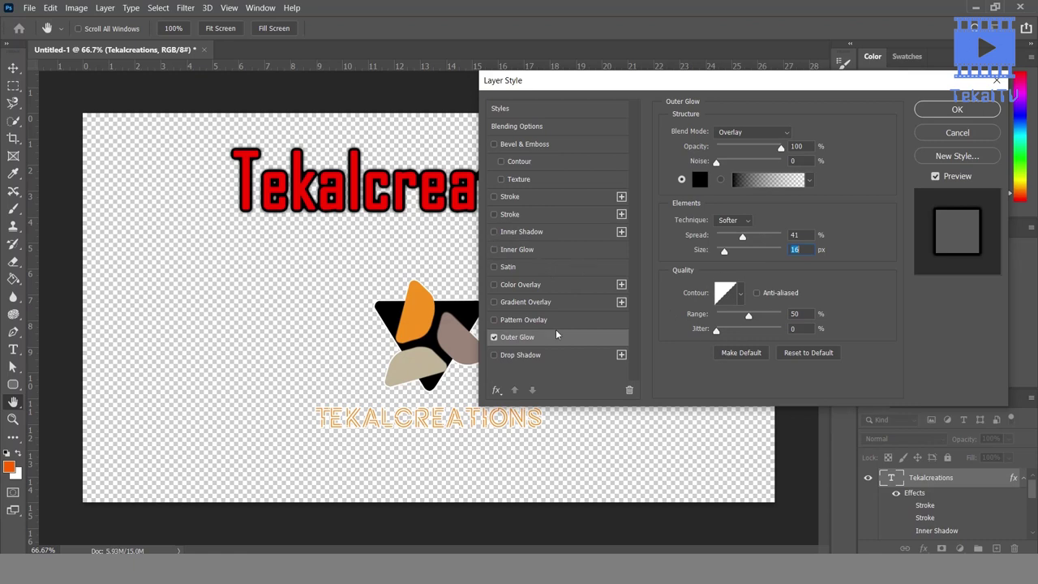
click(494, 336)
click(516, 357)
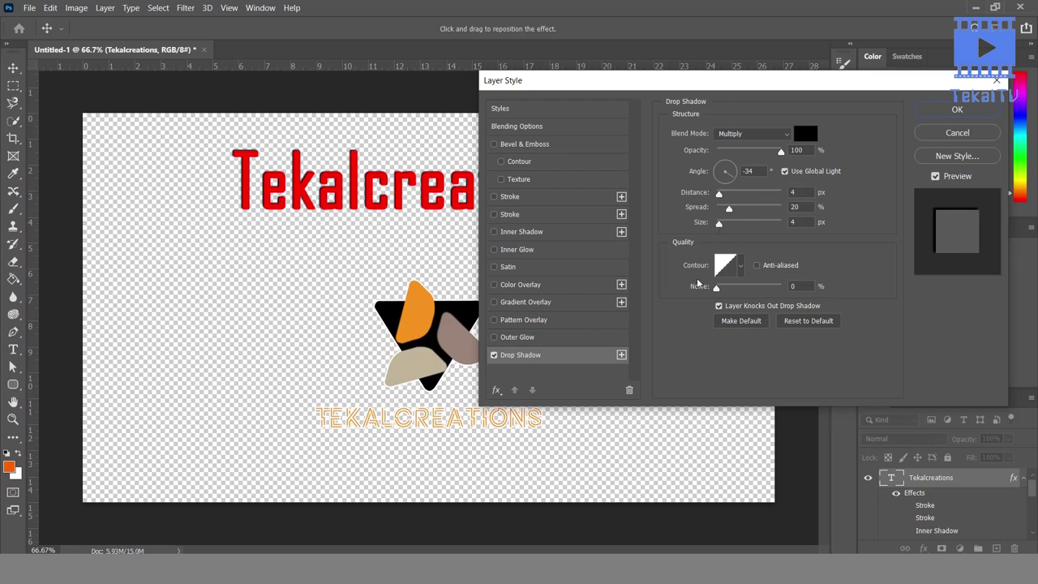
Set the drop shadow to 153° angle, 9 px distance, 100% opacity, zero spread and size.
drag(733, 179, 707, 166)
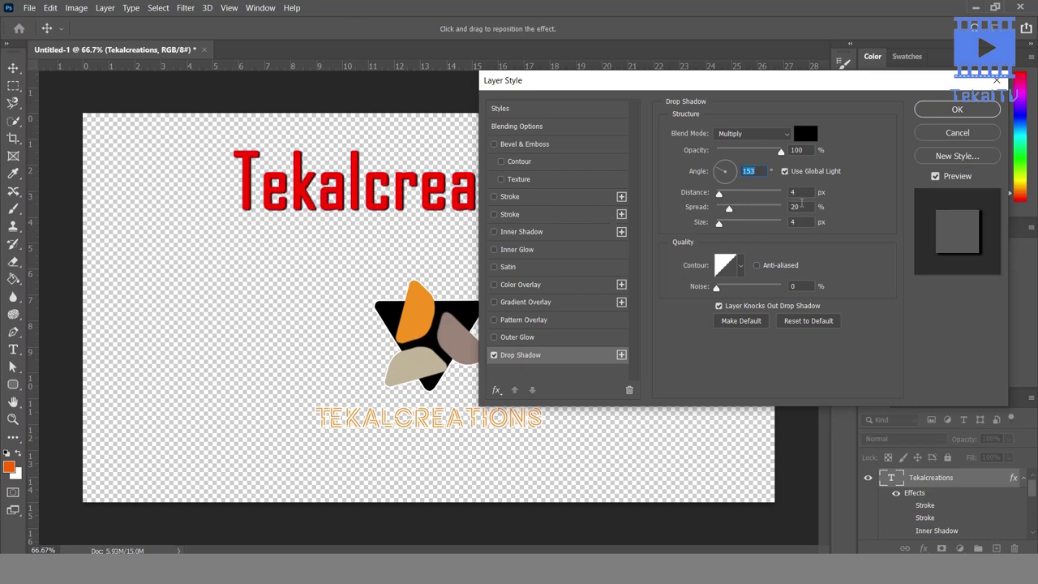
drag(721, 197, 723, 197)
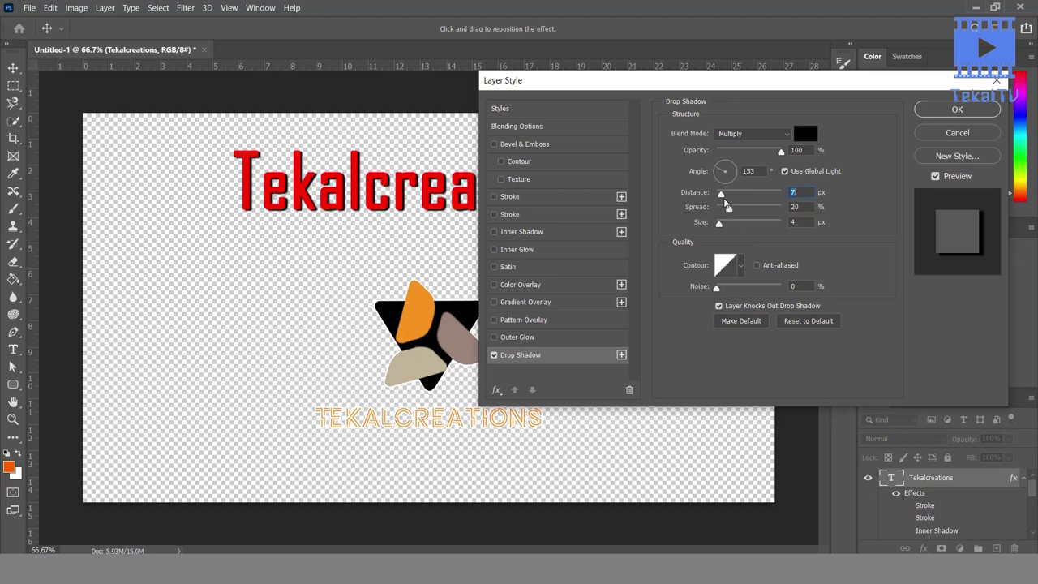
mouse_move(721, 195)
mouse_down()
mouse_move(738, 200)
mouse_move(722, 200)
mouse_up()
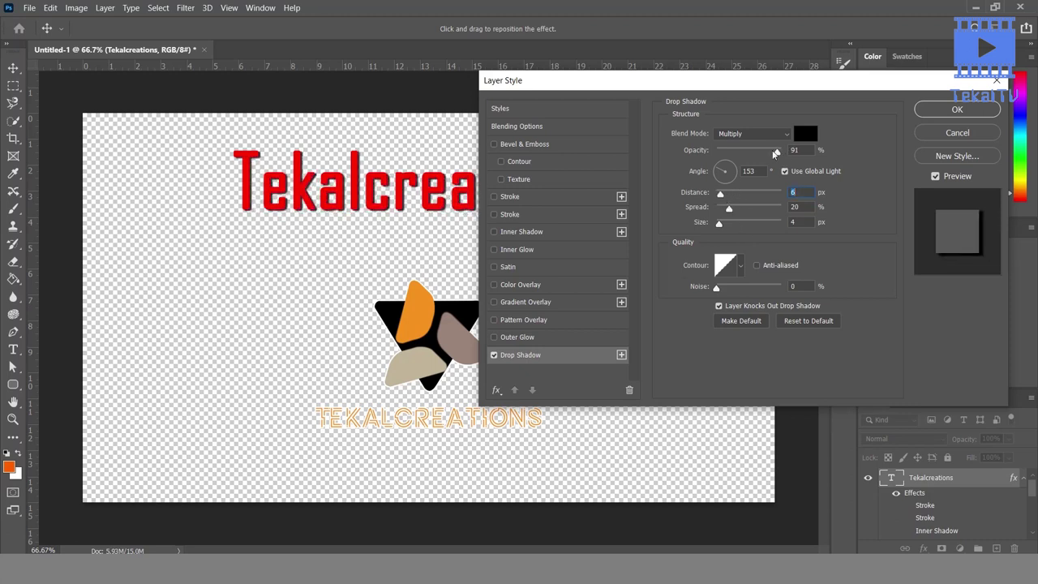
click(818, 150)
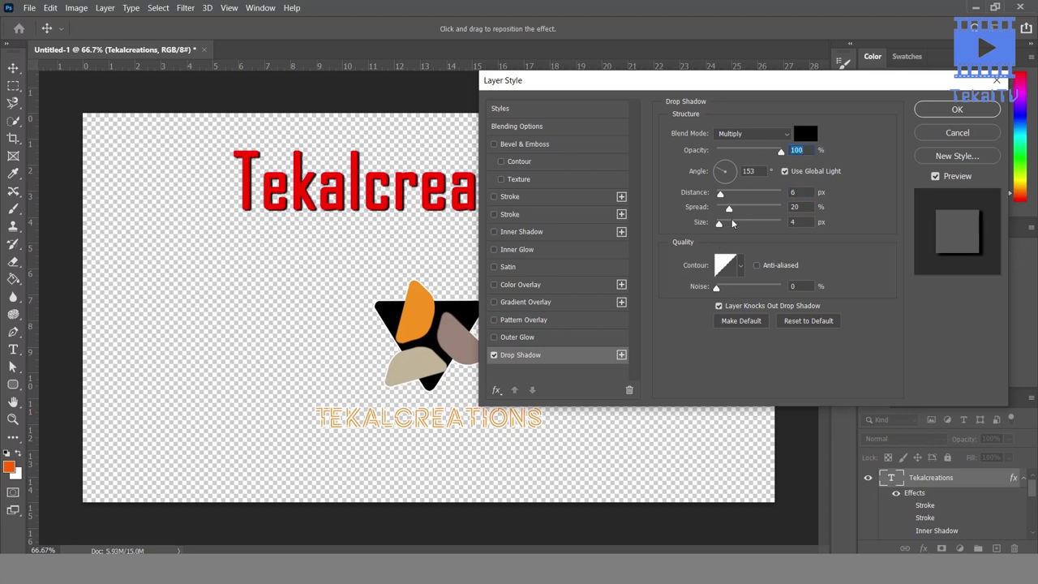
mouse_move(729, 208)
mouse_down()
mouse_move(791, 214)
mouse_move(732, 212)
mouse_move(729, 223)
mouse_move(675, 230)
mouse_up()
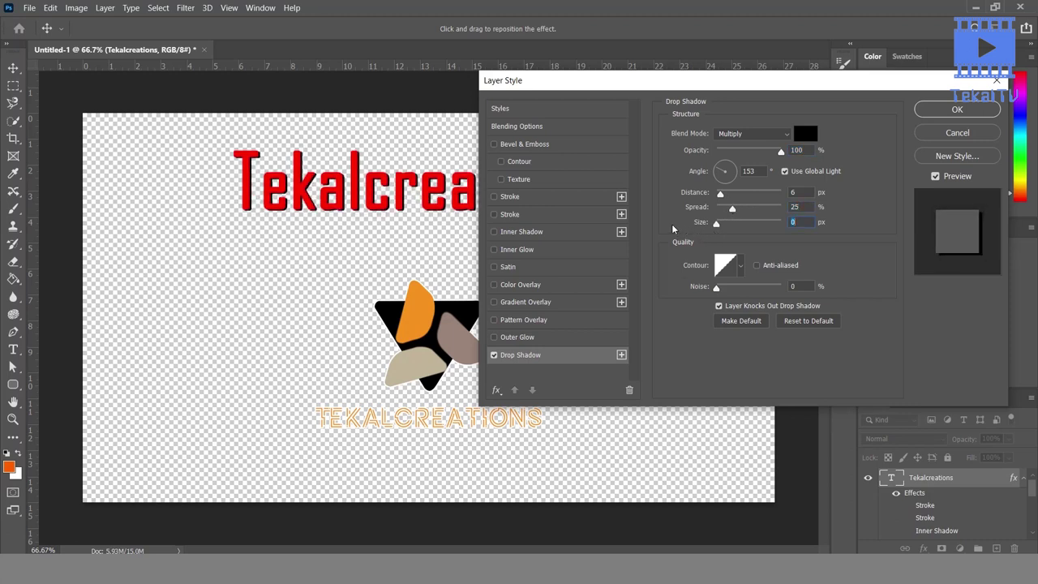
mouse_move(733, 211)
mouse_down()
mouse_move(694, 216)
mouse_move(724, 197)
mouse_up()
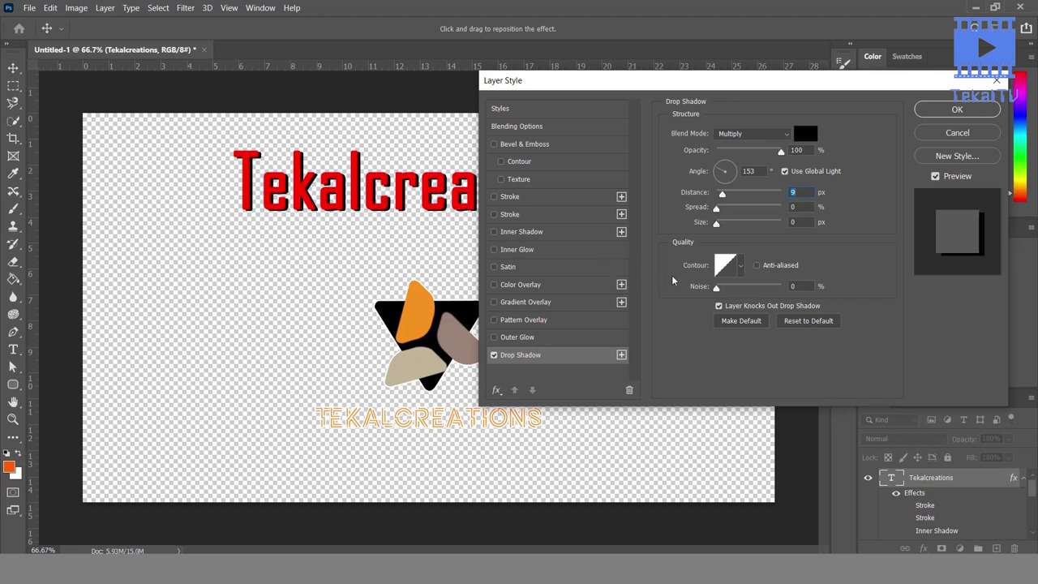
Leave the shadow contour unchanged and add a second Drop Shadow to the title.
click(738, 267)
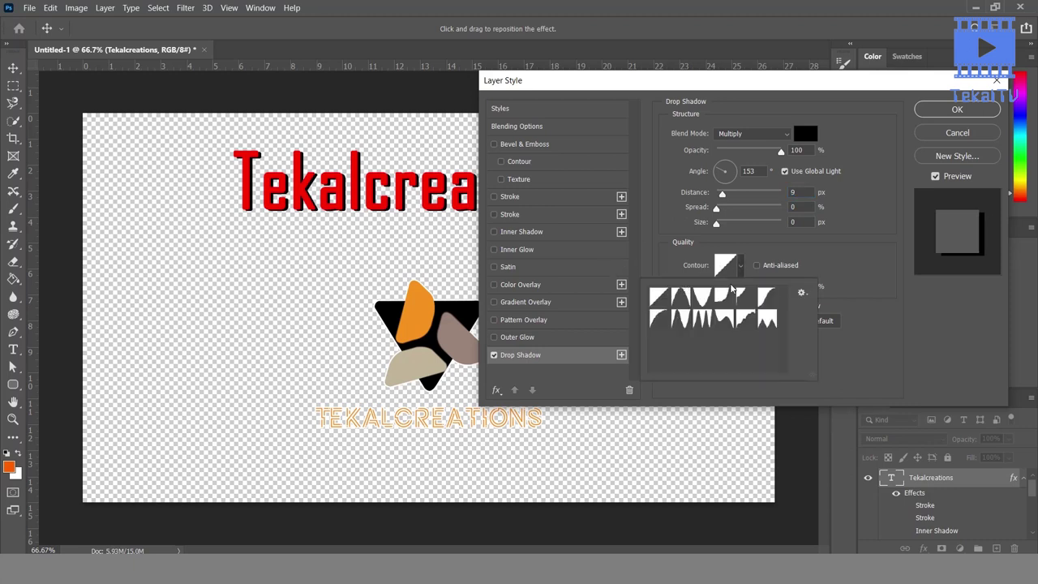
click(808, 258)
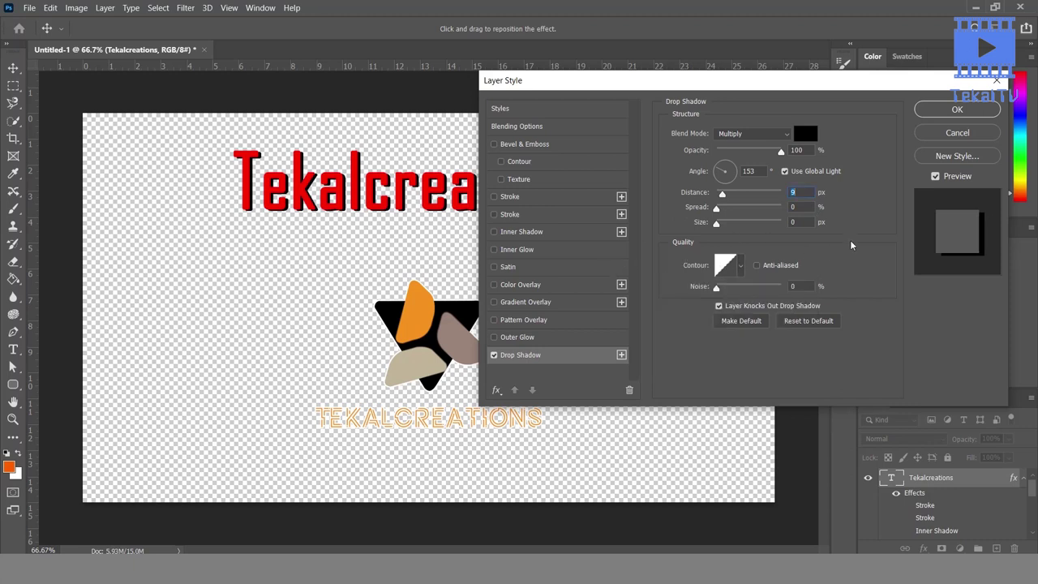
click(621, 354)
Colour the second drop shadow ff0000 and offset it to 13 px distance.
click(591, 375)
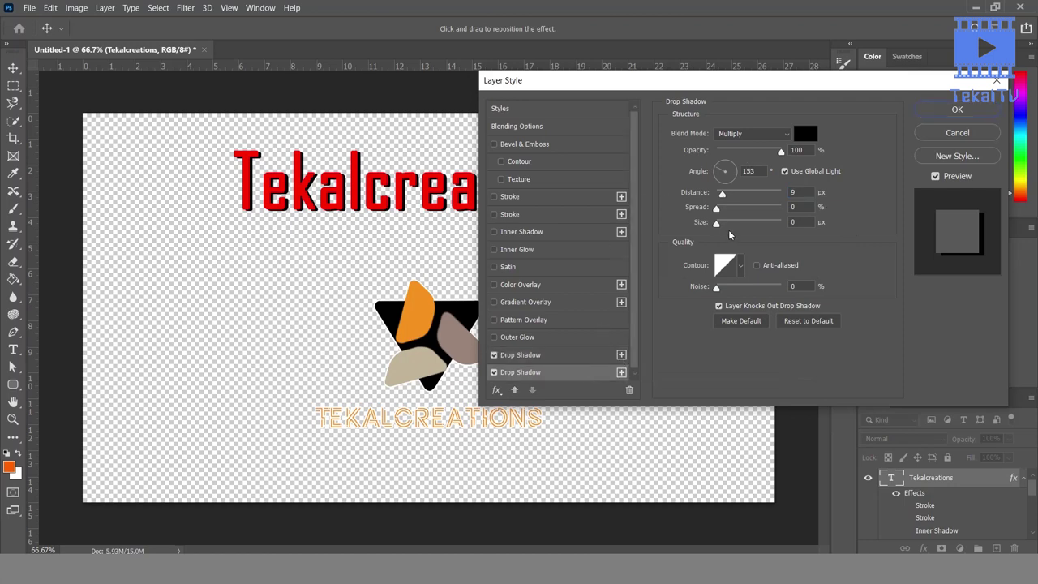
click(805, 134)
text(ff0000)
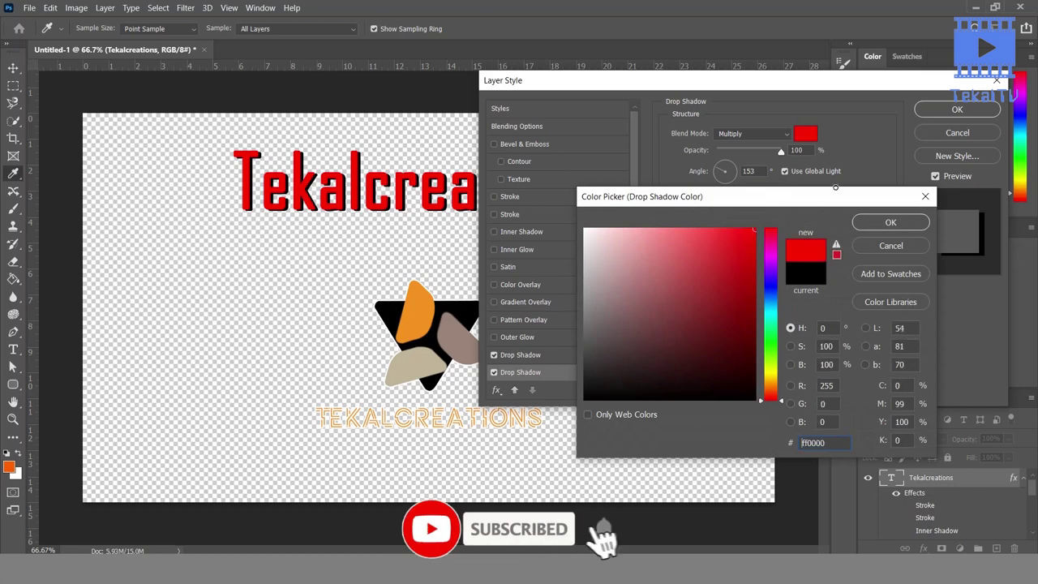
click(889, 223)
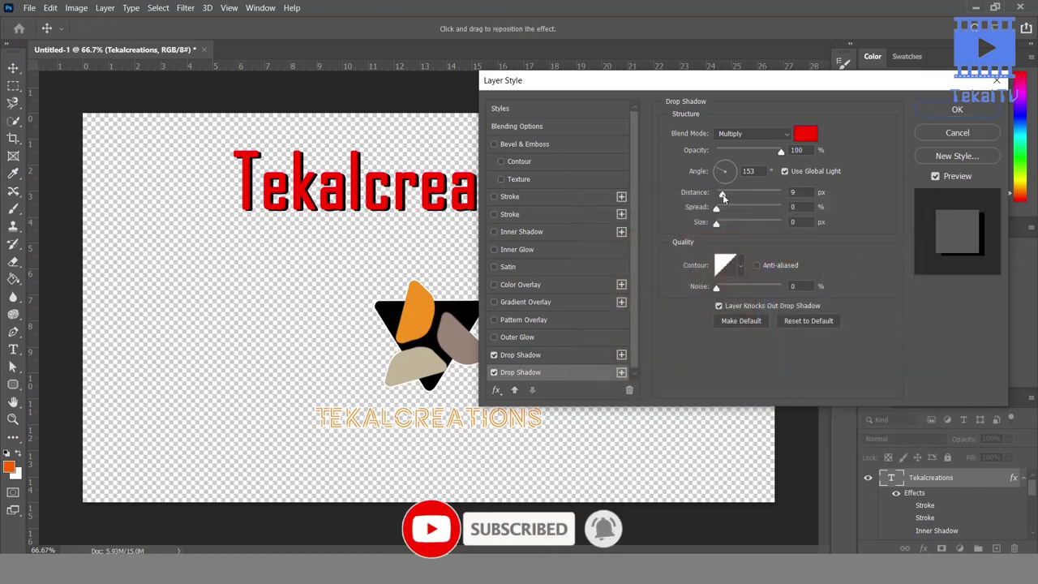
drag(722, 194, 726, 196)
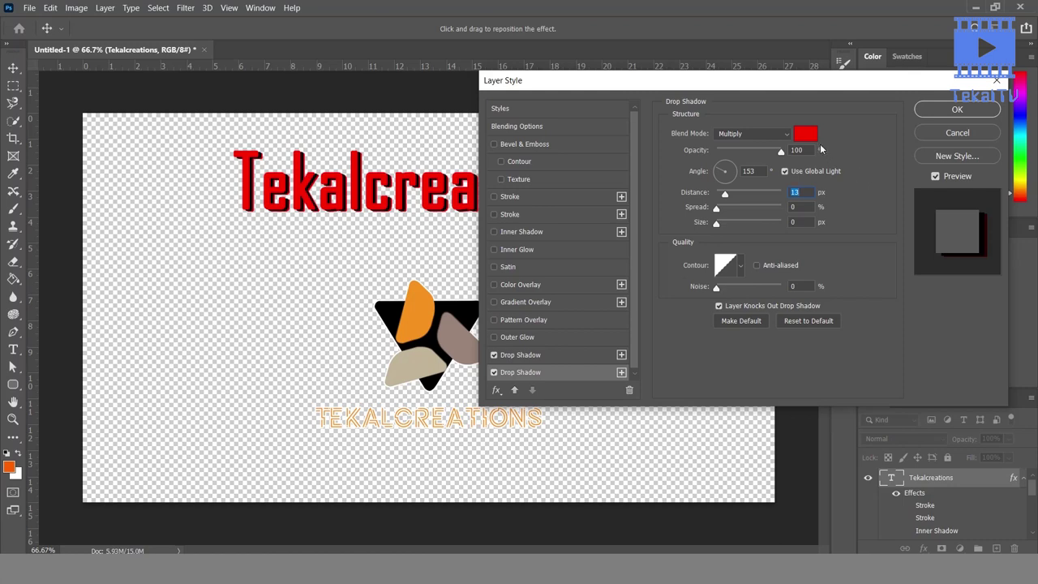
Change the second shadow's colour to blue, then cancel all Layer Style changes.
click(802, 136)
click(771, 288)
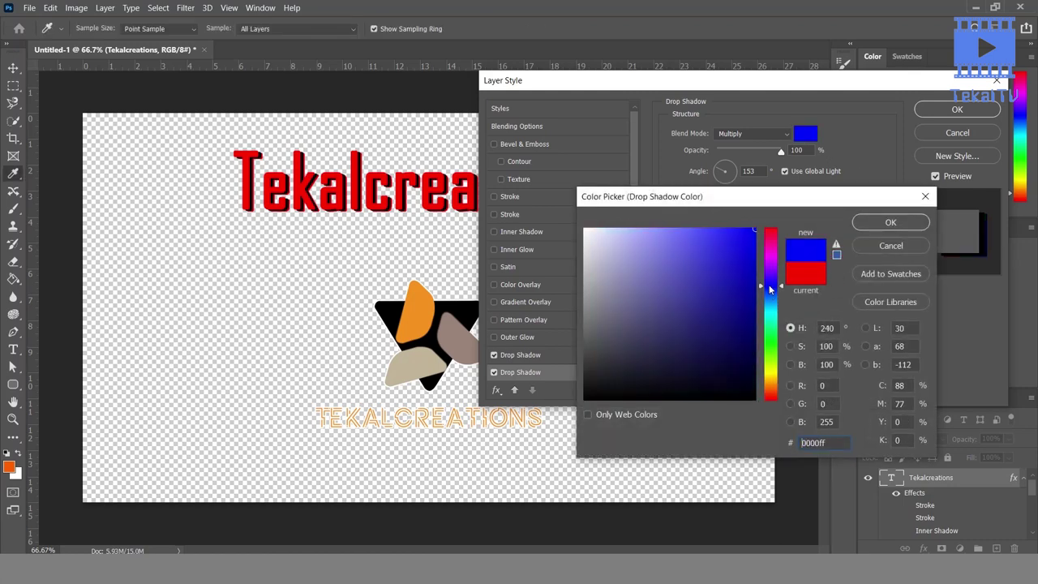
click(890, 222)
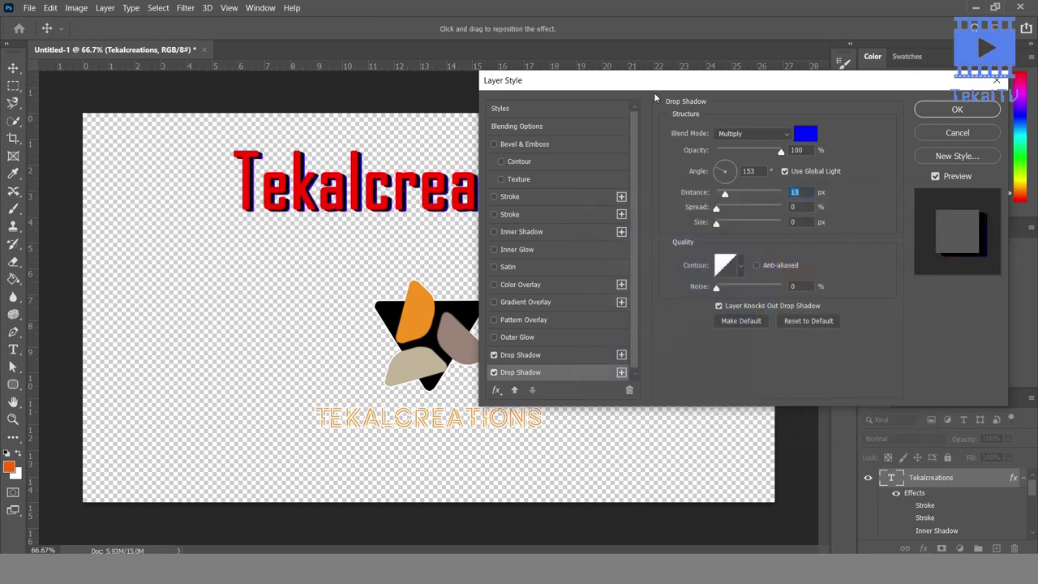
drag(654, 81, 582, 69)
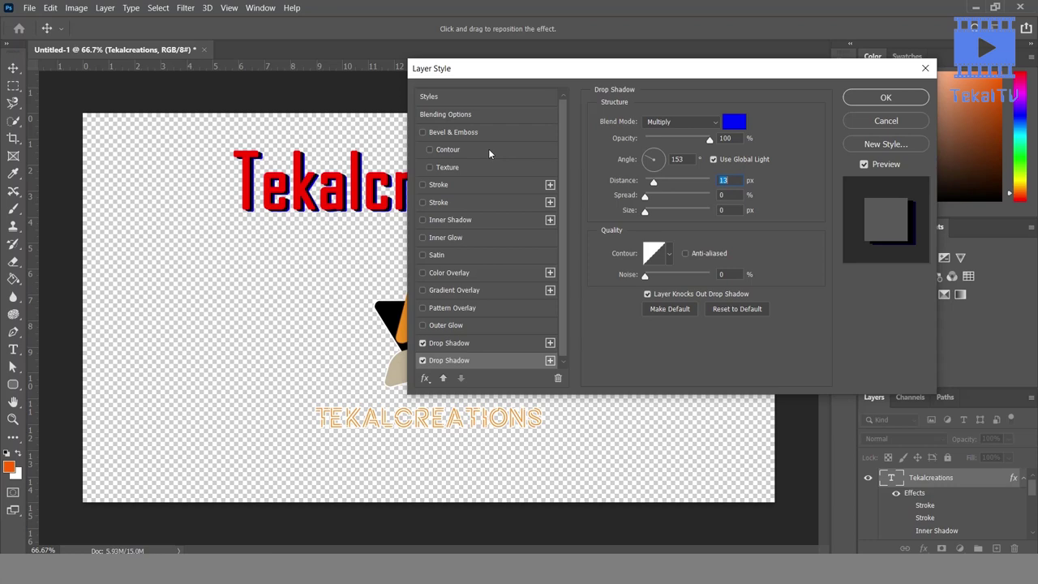
click(901, 121)
Undo the title's stroke, then add Bevel & Emboss to the Recreated logo layer via Blending Options.
key(ctrl+z)
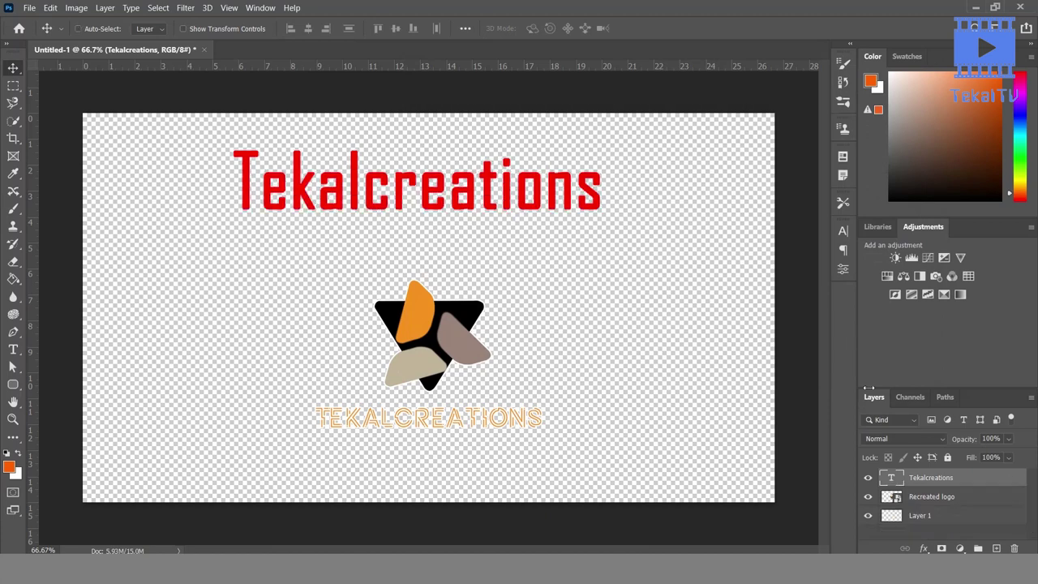
click(935, 498)
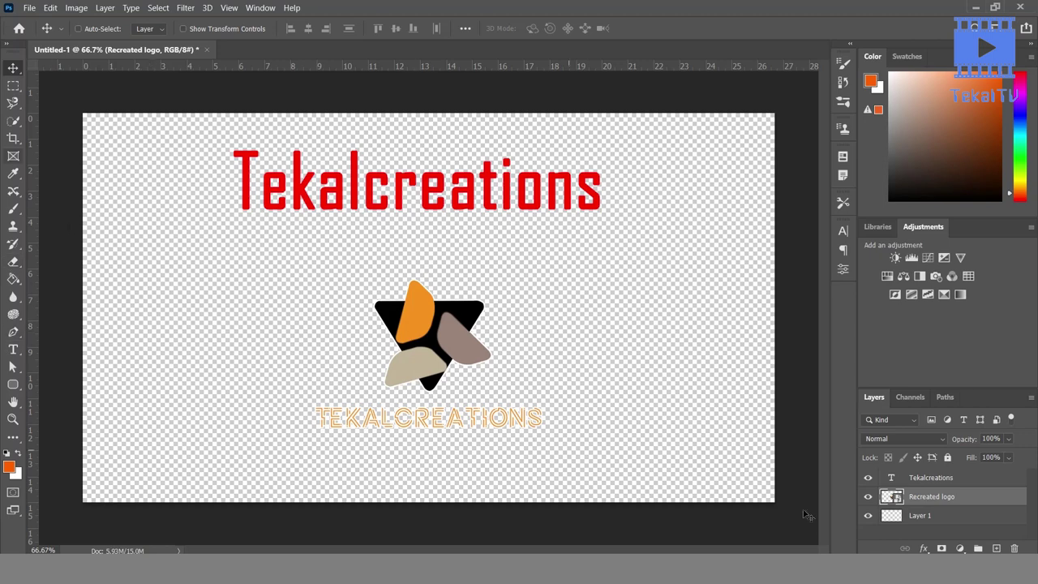
right_click(943, 503)
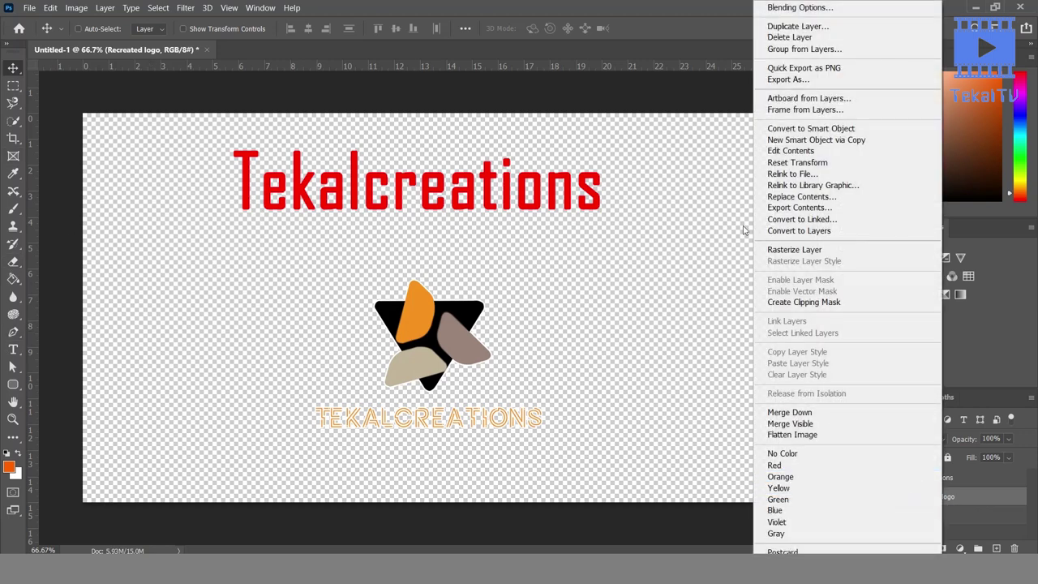
click(746, 8)
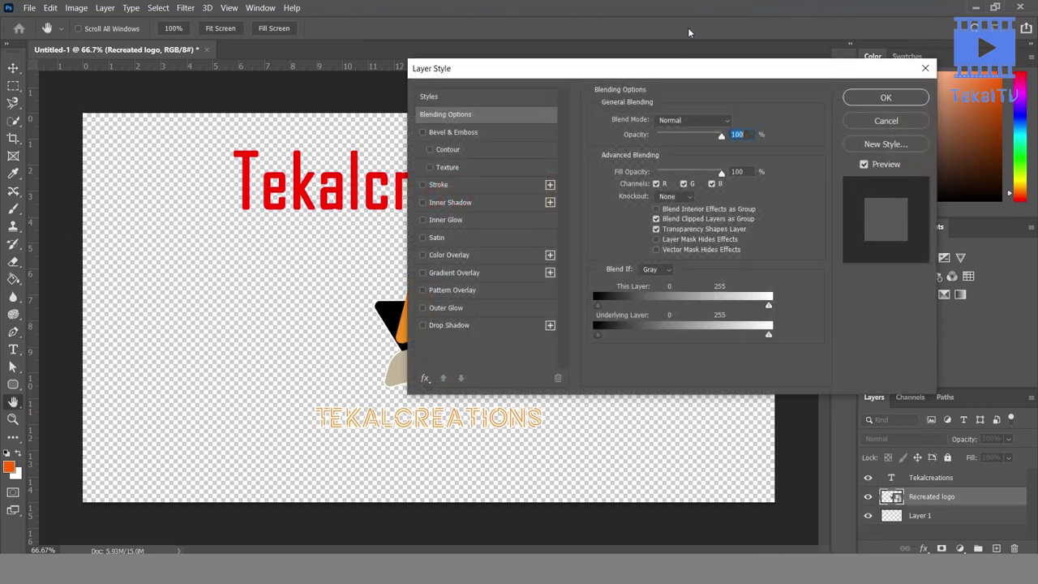
drag(524, 59, 627, 34)
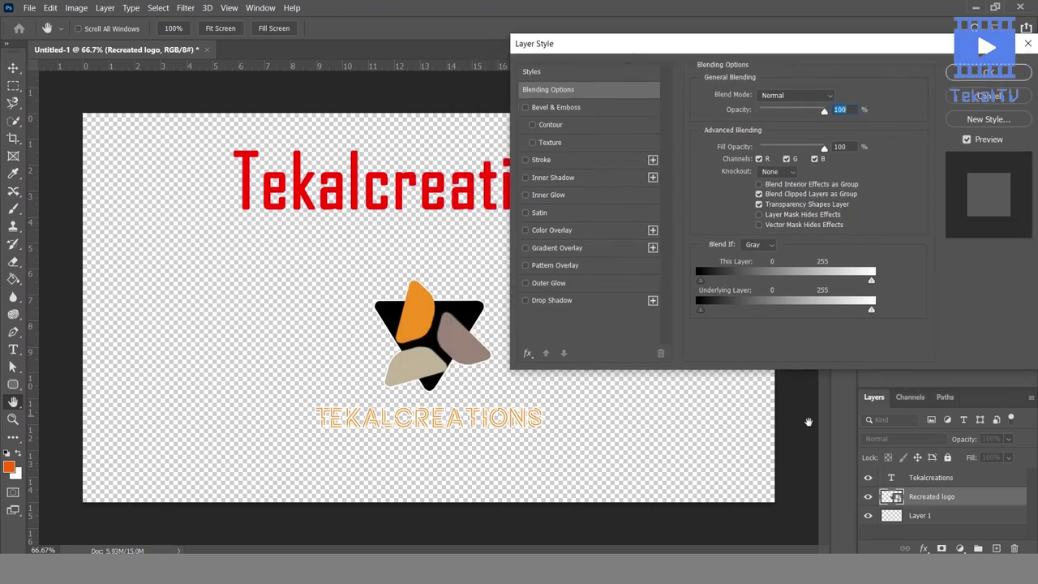
click(559, 108)
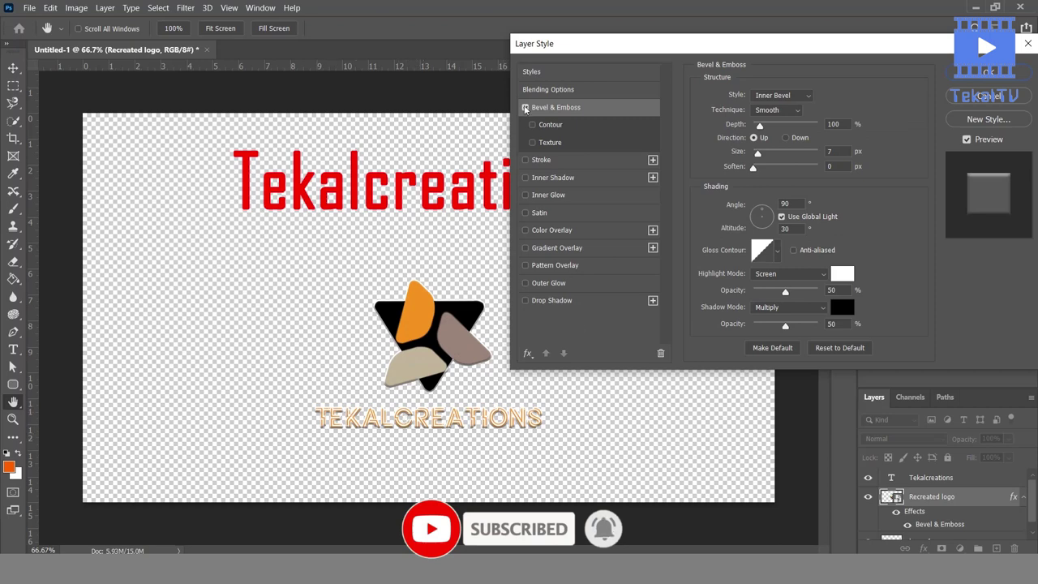
Remove the logo's Bevel & Emboss and Stroke, and try Inner Shadow before turning it off.
click(524, 107)
click(555, 160)
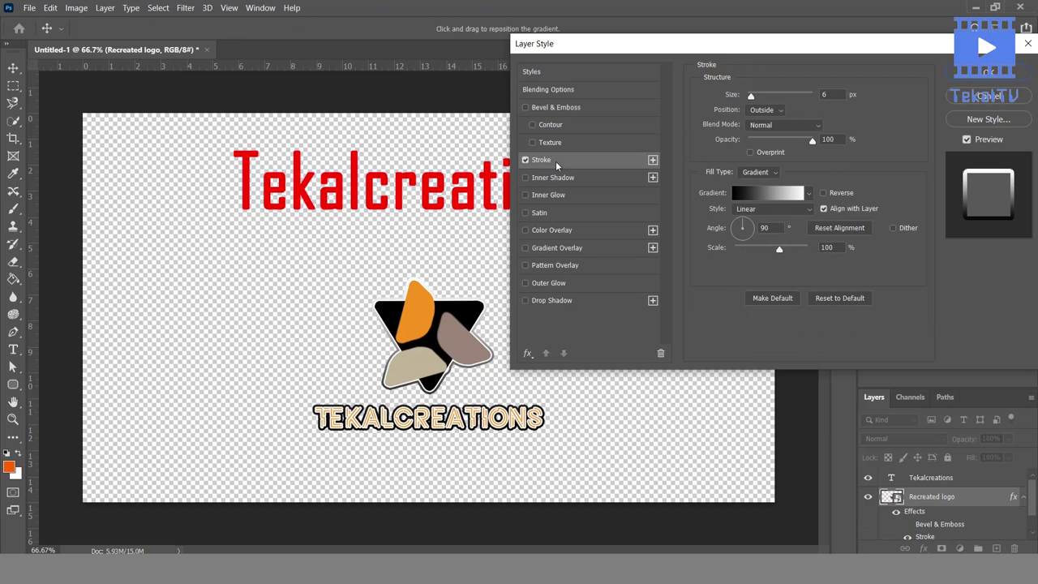
click(525, 160)
click(539, 179)
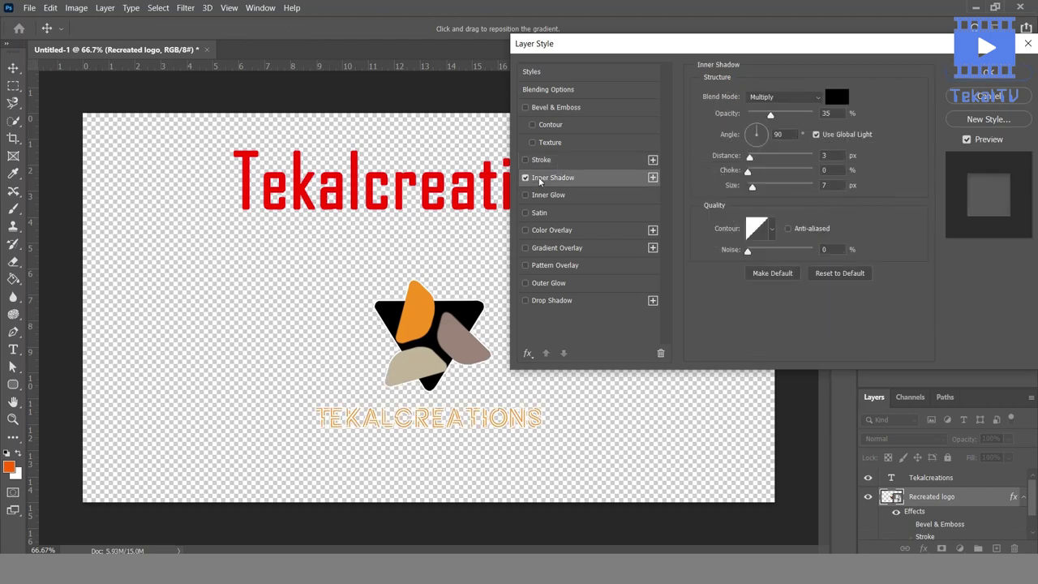
click(524, 178)
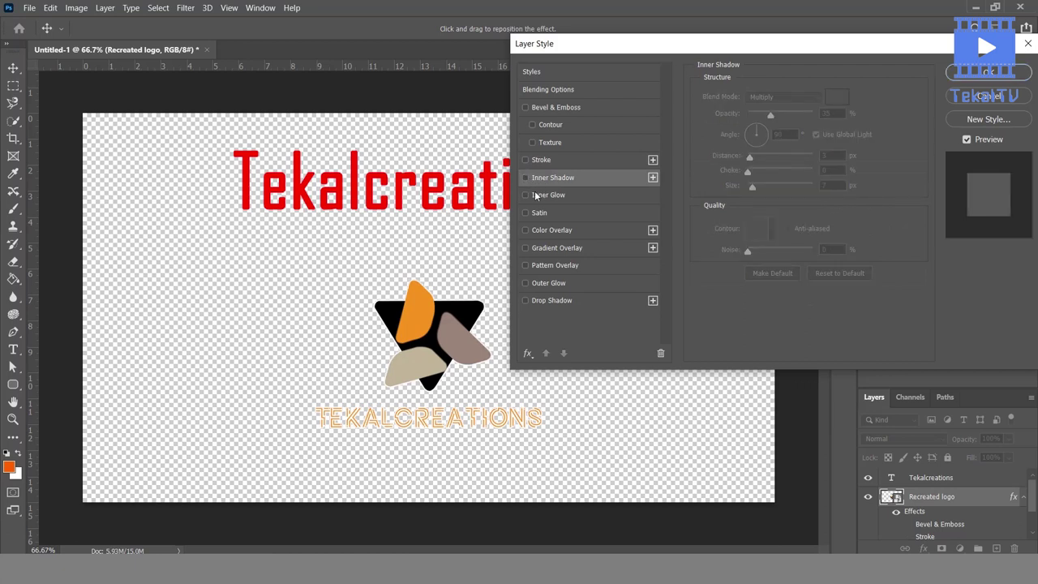
click(525, 177)
click(524, 177)
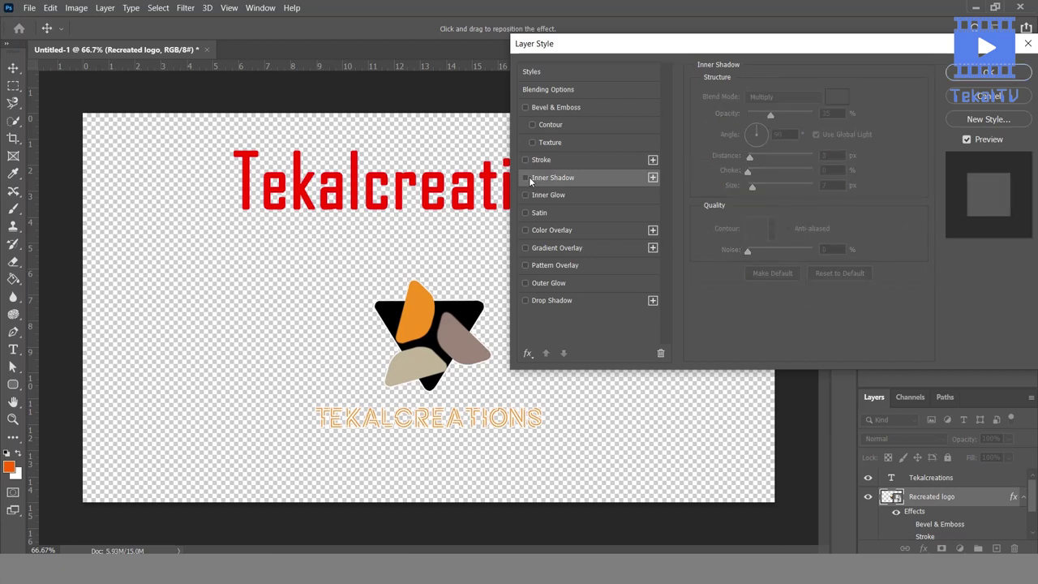
Briefly try Inner Glow, then fill the logo with a solid red Color Overlay.
click(525, 195)
click(525, 195)
click(545, 233)
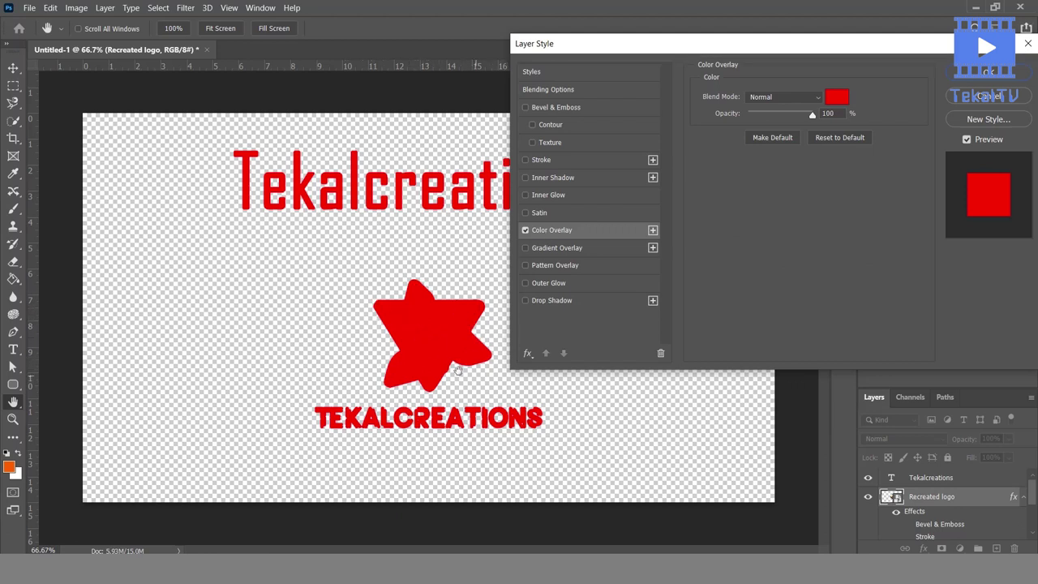
Fade the red overlay to 19% opacity and try hex 8d2222ff0000, keeping the colour red.
click(808, 112)
mouse_move(803, 118)
mouse_down()
mouse_move(756, 118)
mouse_move(766, 116)
mouse_up()
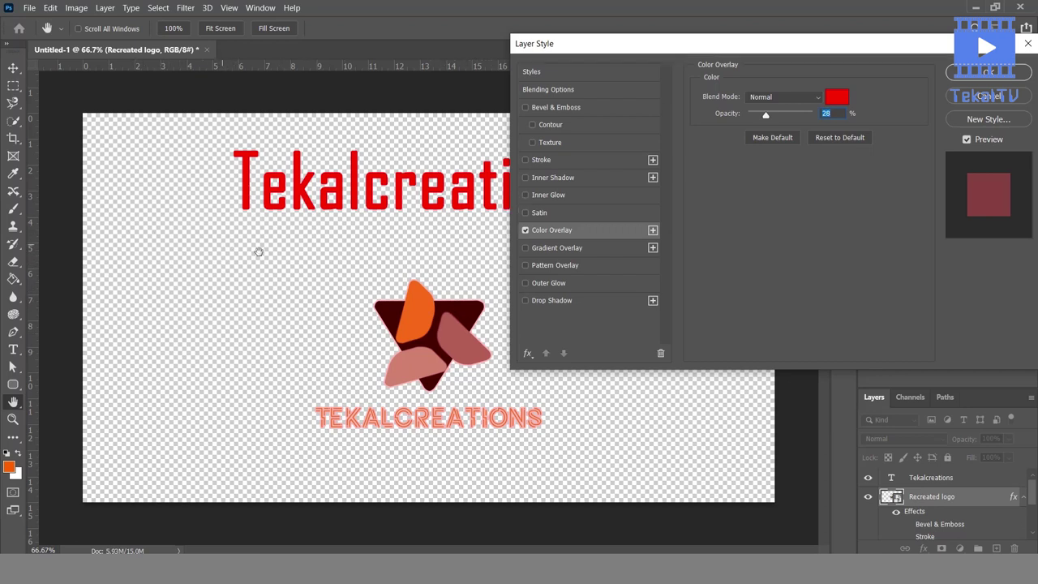
drag(766, 112, 760, 118)
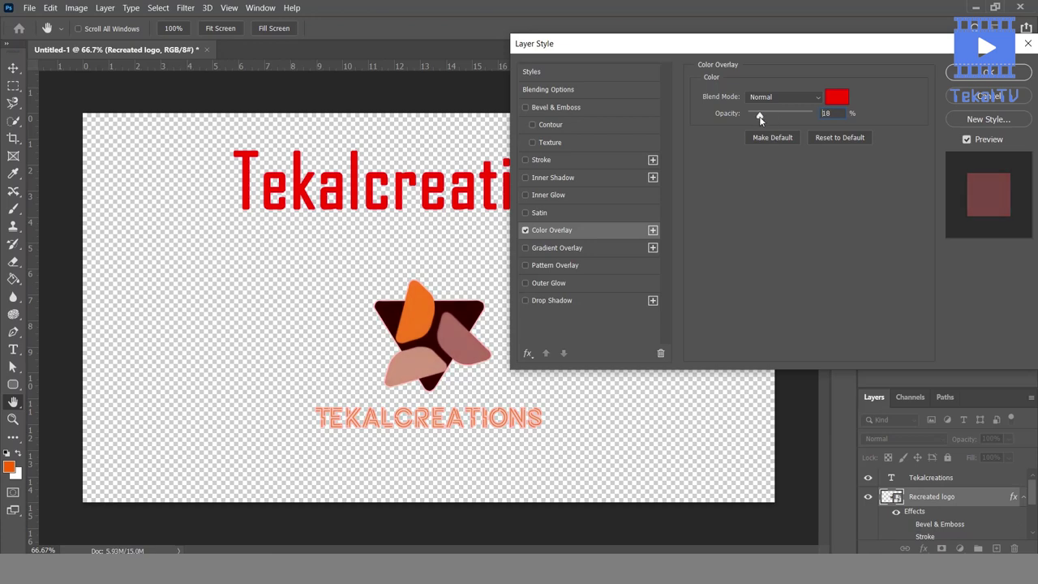
click(836, 97)
text(8d2222ff0000)
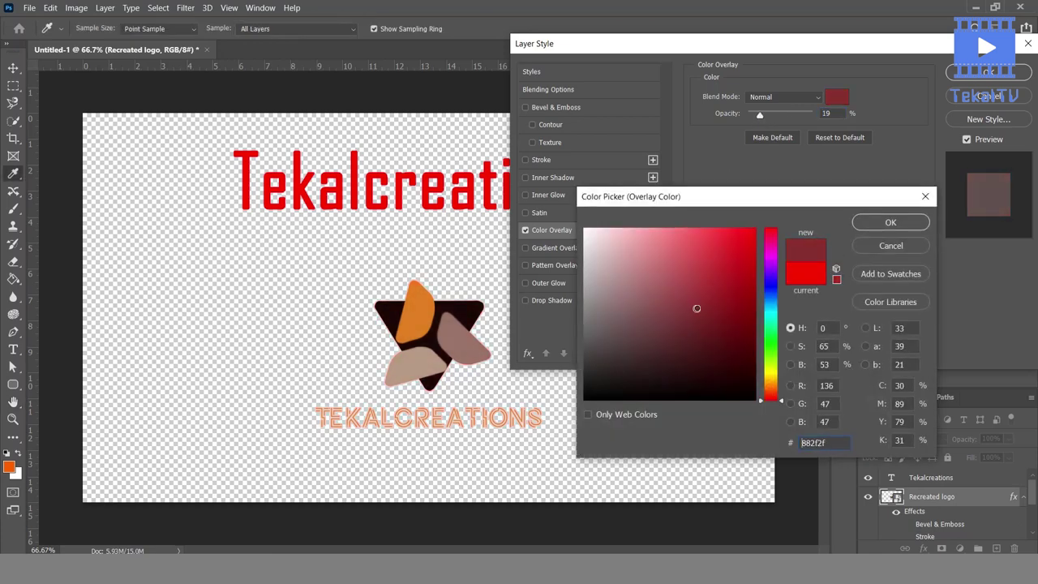
click(884, 246)
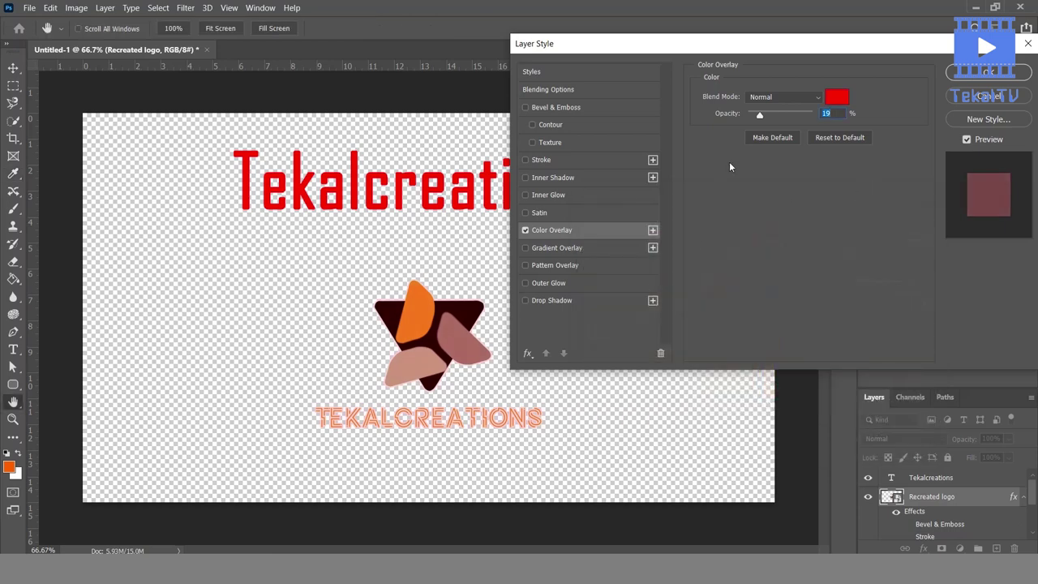
Restore the overlay to 100%, remove it, and apply a Gradient Overlay to the logo.
click(525, 231)
drag(762, 114, 813, 114)
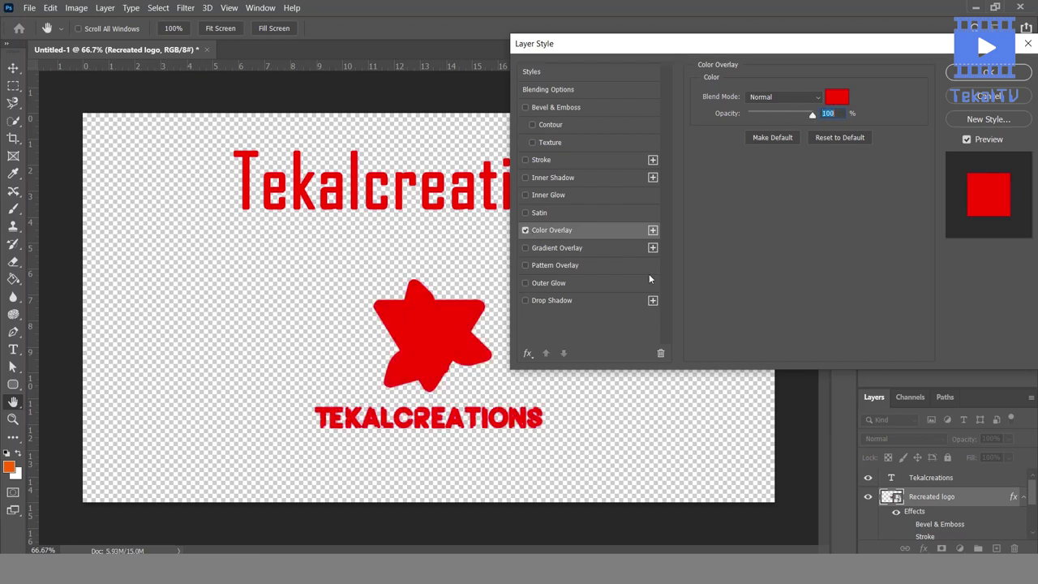
click(525, 230)
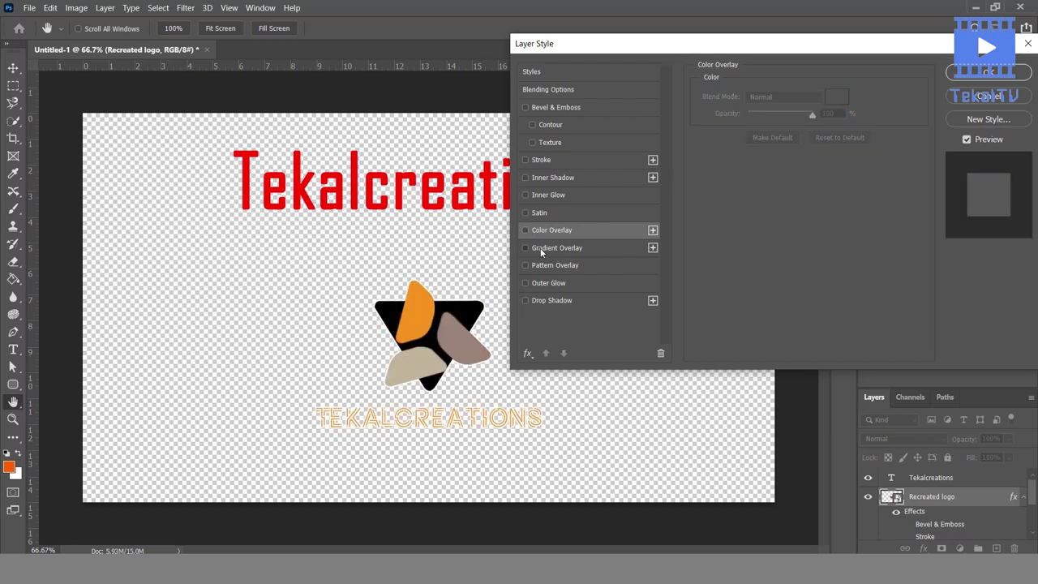
click(541, 251)
Try a lowered-opacity gradient overlay, then swap it for a faded green leaf pattern overlay.
mouse_move(821, 111)
mouse_down()
mouse_move(761, 118)
mouse_move(821, 110)
mouse_up()
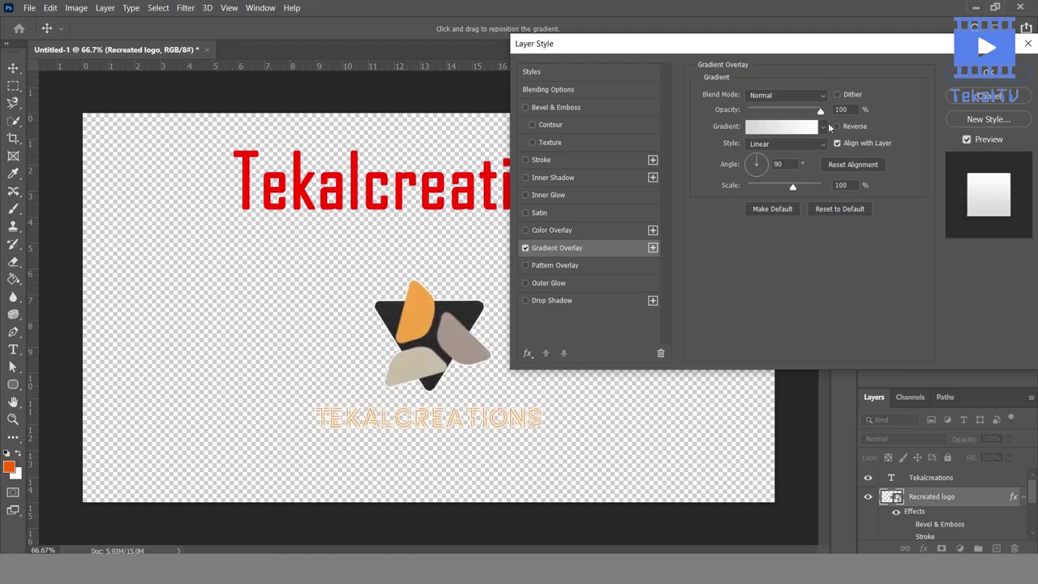
click(525, 247)
click(548, 268)
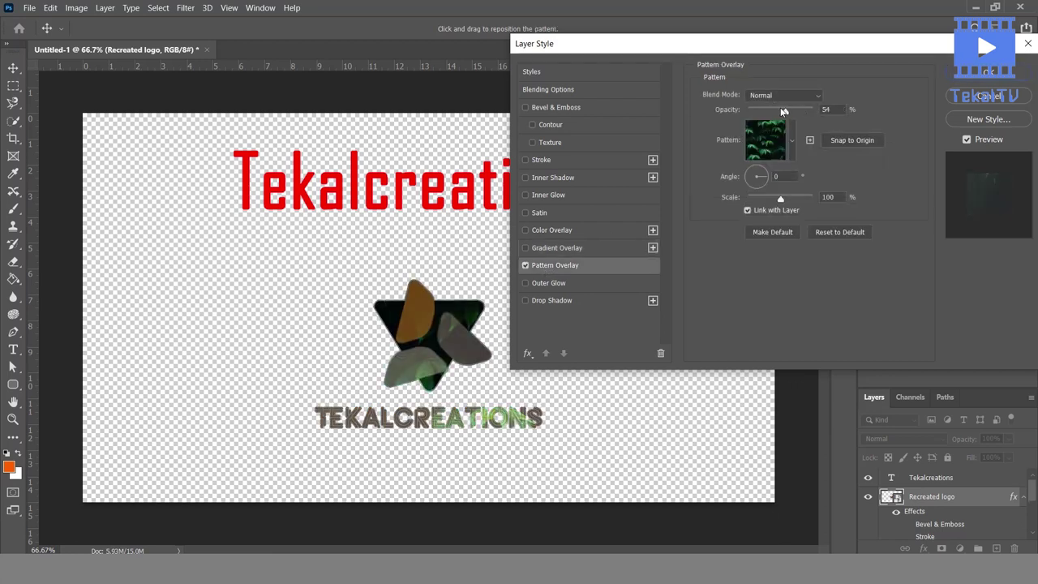
mouse_move(810, 110)
mouse_down()
mouse_move(776, 111)
mouse_move(813, 109)
mouse_up()
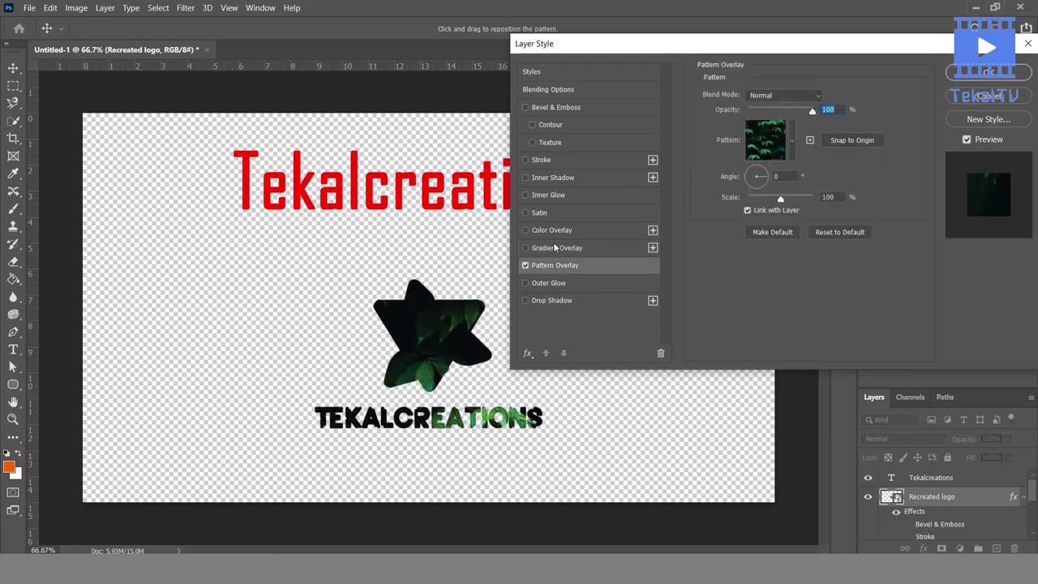
Remove the pattern overlay and add a white outer glow plus a drop shadow.
click(525, 266)
click(558, 284)
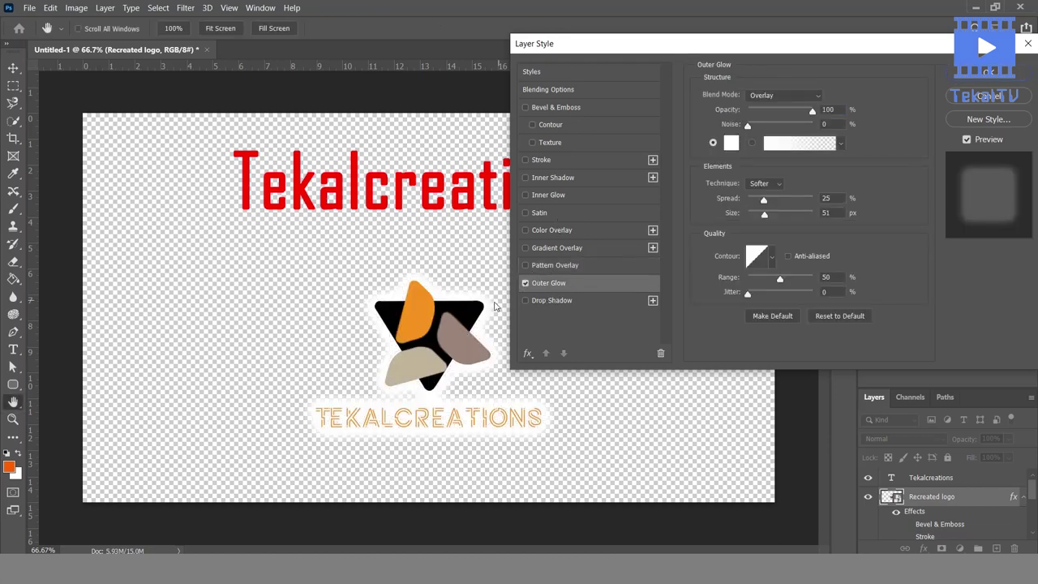
click(548, 300)
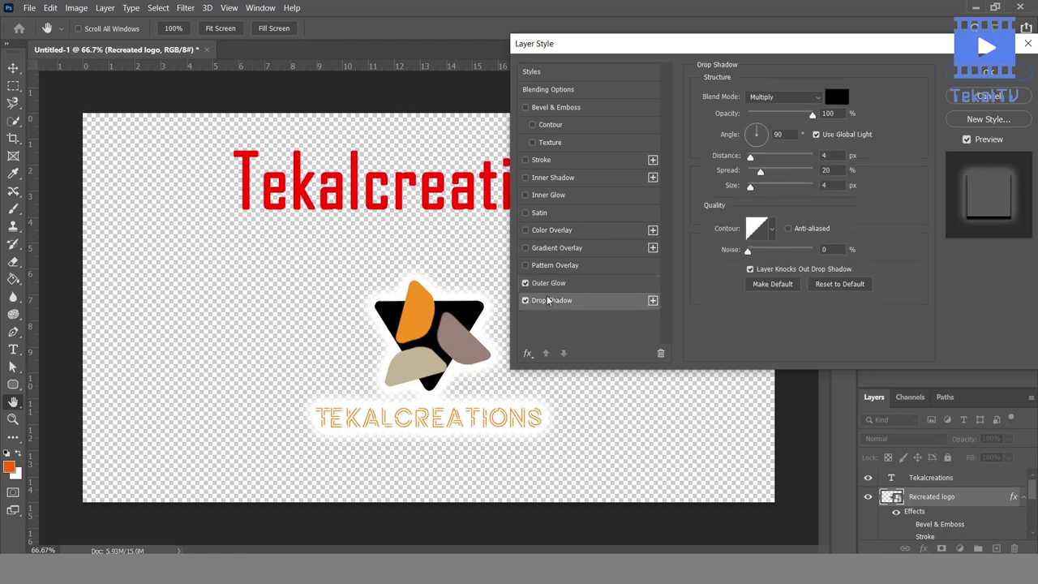
Drop the outer glow, try shadow angles 122°–148° without global light and 0% spread, then cancel.
click(525, 283)
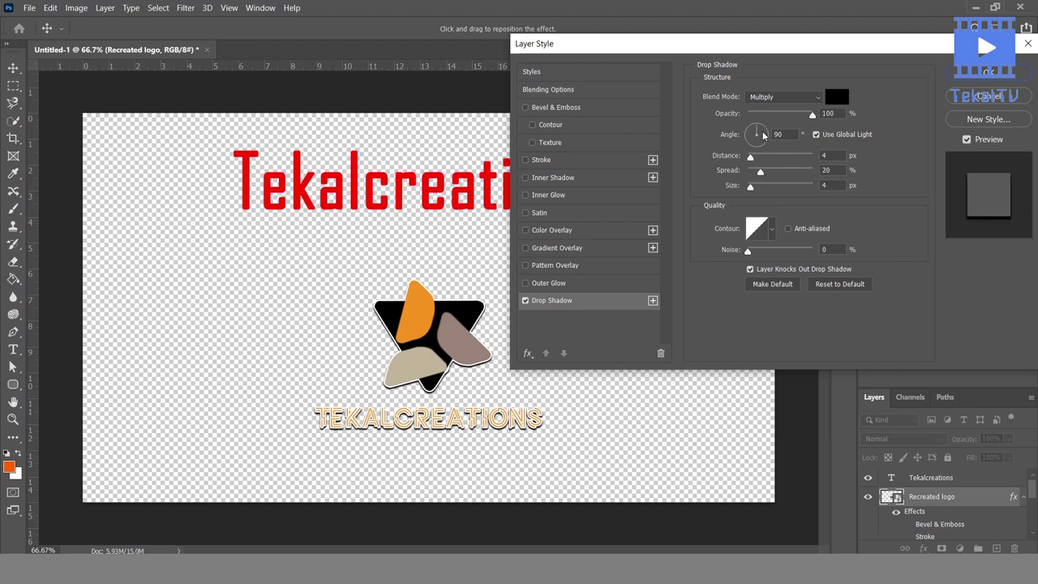
click(753, 133)
click(753, 135)
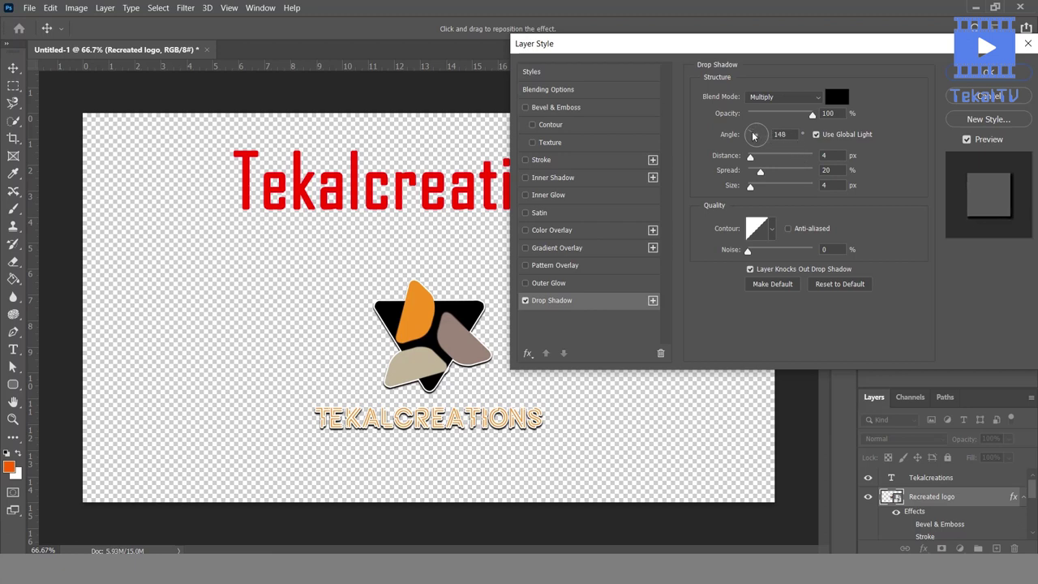
click(816, 135)
click(755, 135)
click(753, 133)
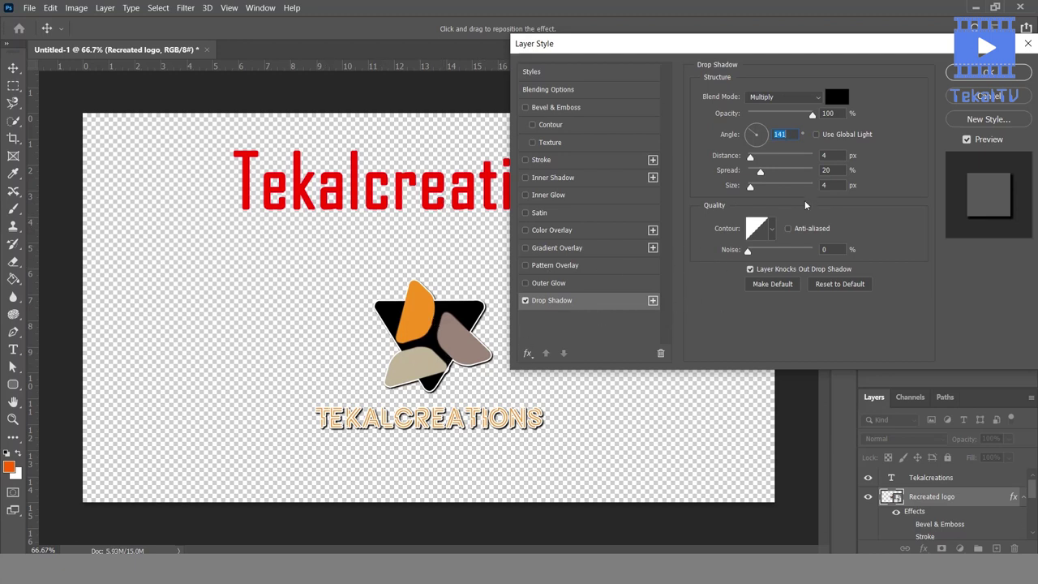
mouse_move(760, 172)
mouse_down()
mouse_move(736, 175)
mouse_move(742, 186)
mouse_move(757, 160)
mouse_up()
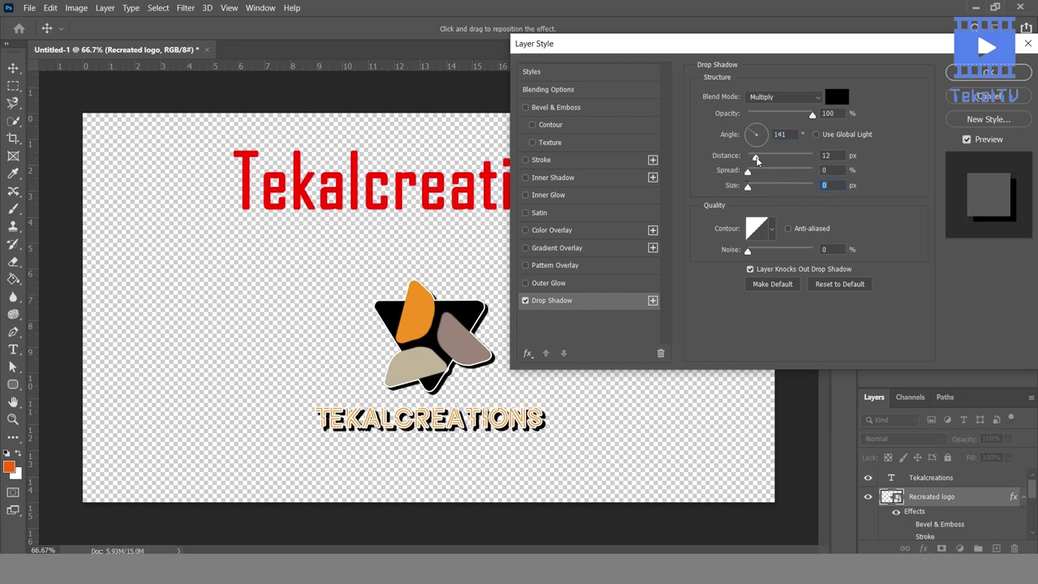
click(994, 96)
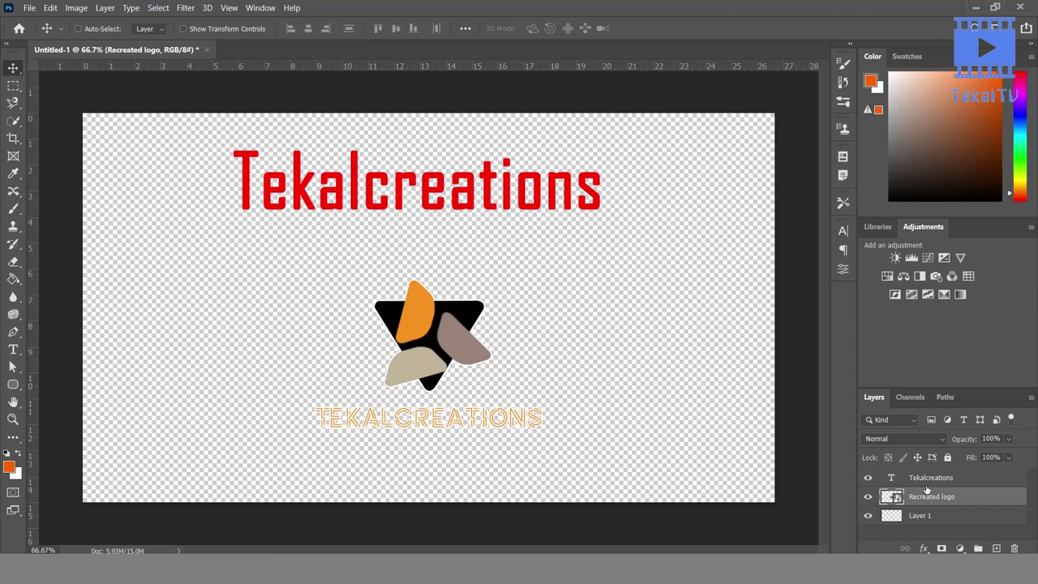
Apply a default Bevel & Emboss (Inner Bevel, Smooth, 7 px) to the logo from the fx menu.
click(924, 548)
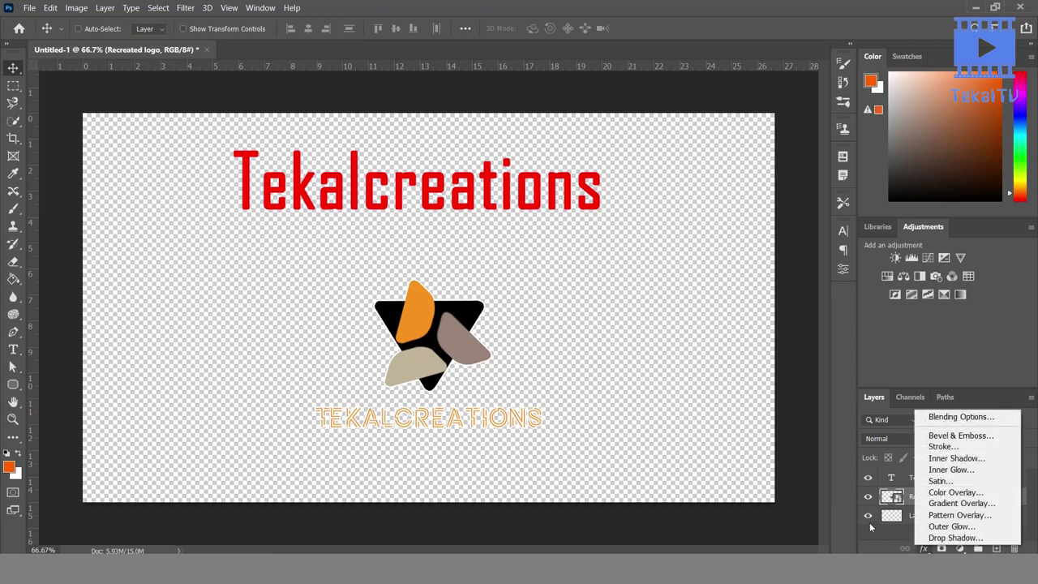
click(948, 437)
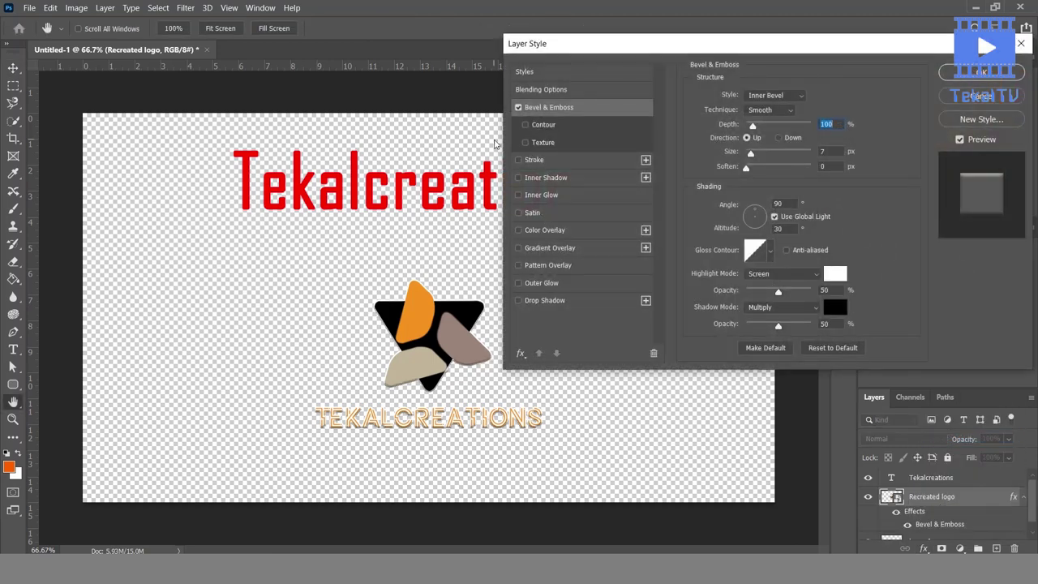
click(984, 76)
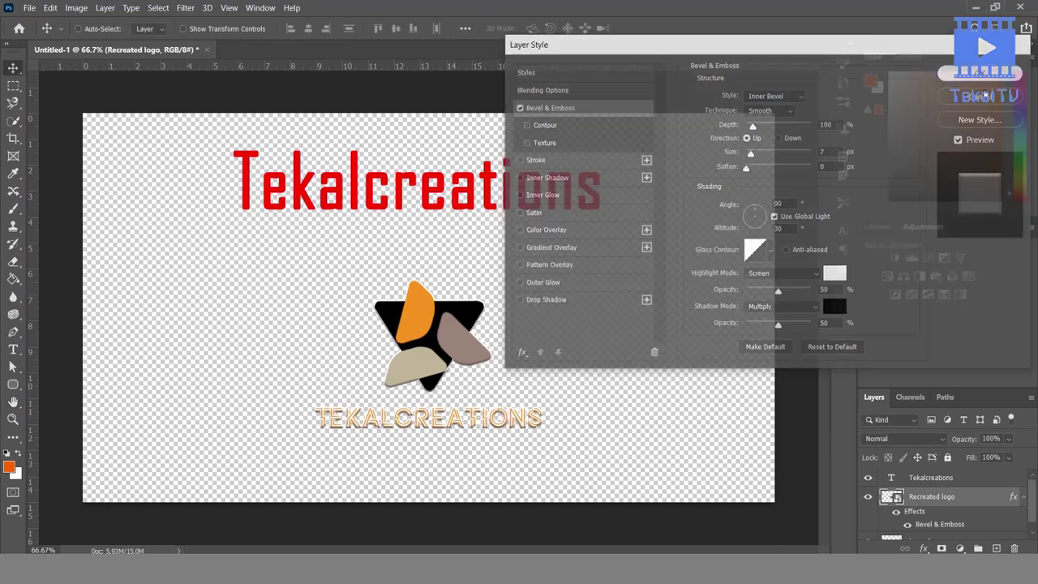
scroll(949, 495, down, 1)
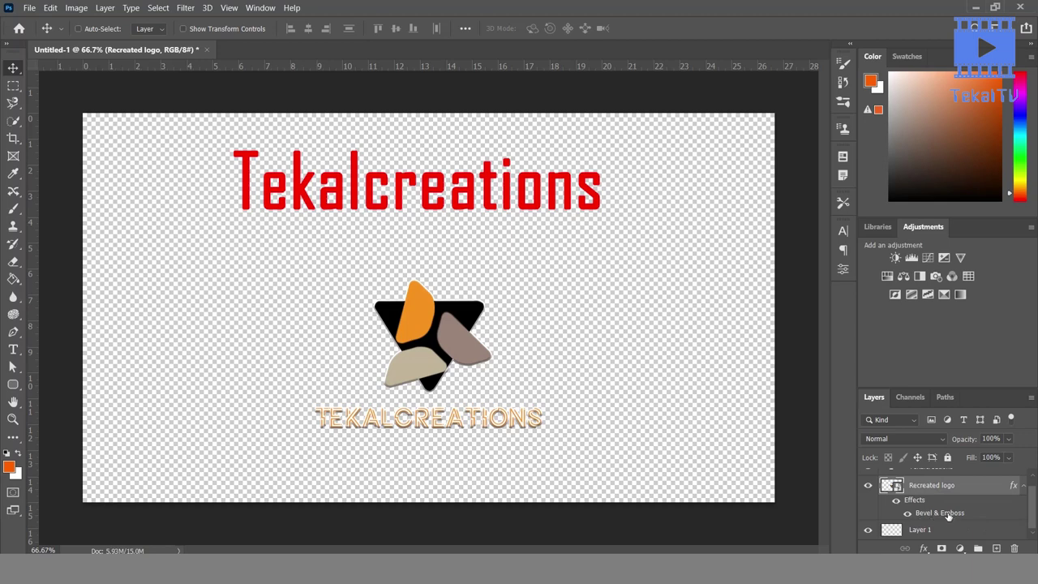
Toggle Bevel & Emboss and Effects visibility to compare, ending with all logo effects hidden.
click(907, 515)
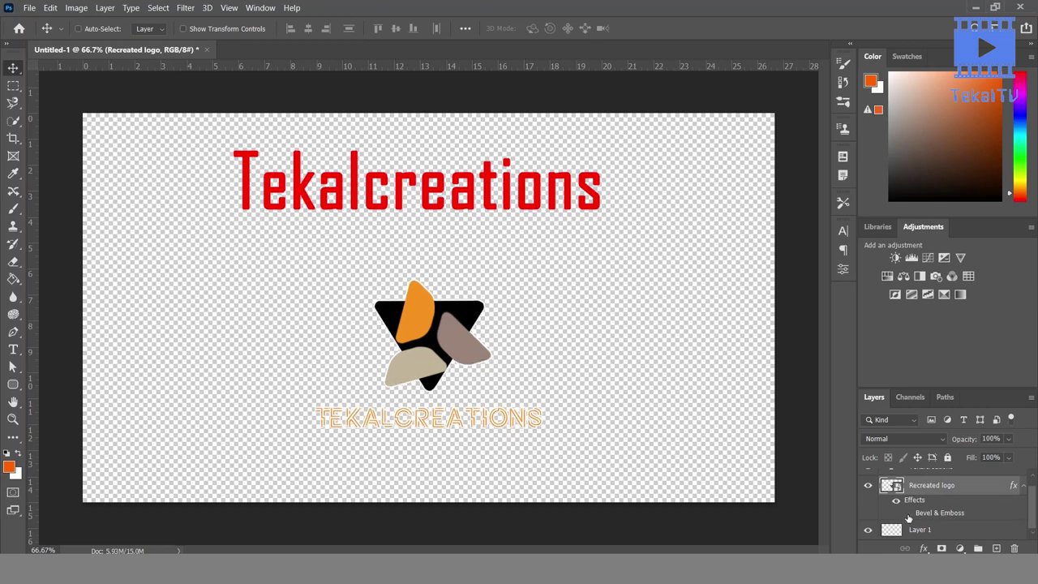
click(907, 515)
click(907, 514)
click(908, 514)
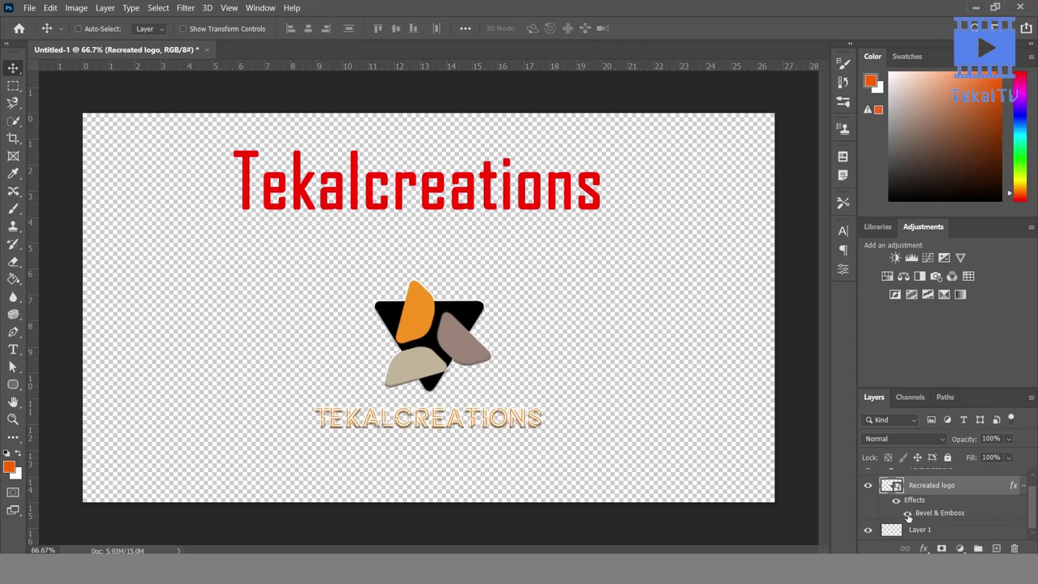
click(907, 514)
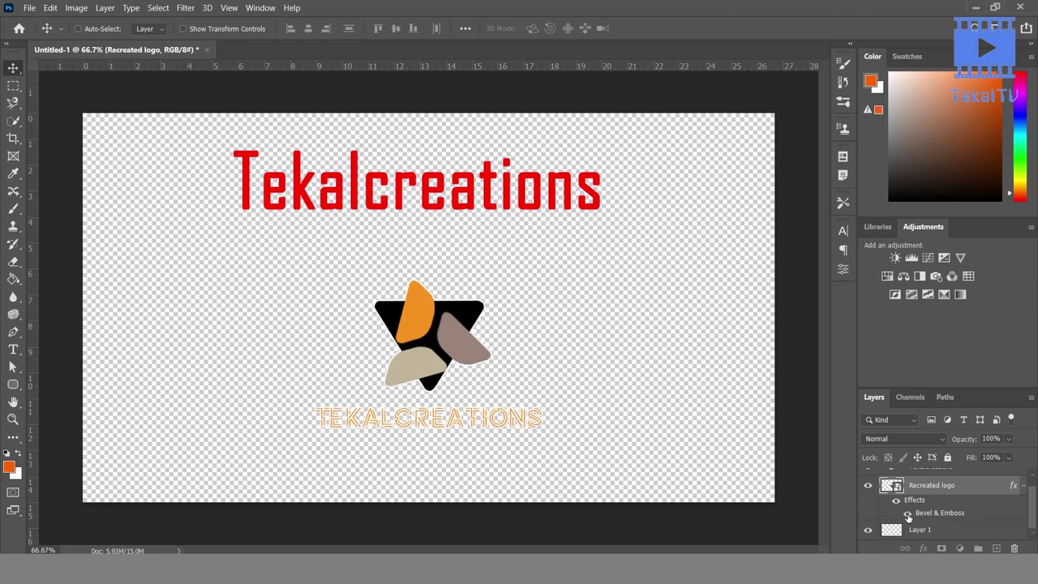
click(908, 514)
click(896, 501)
click(897, 501)
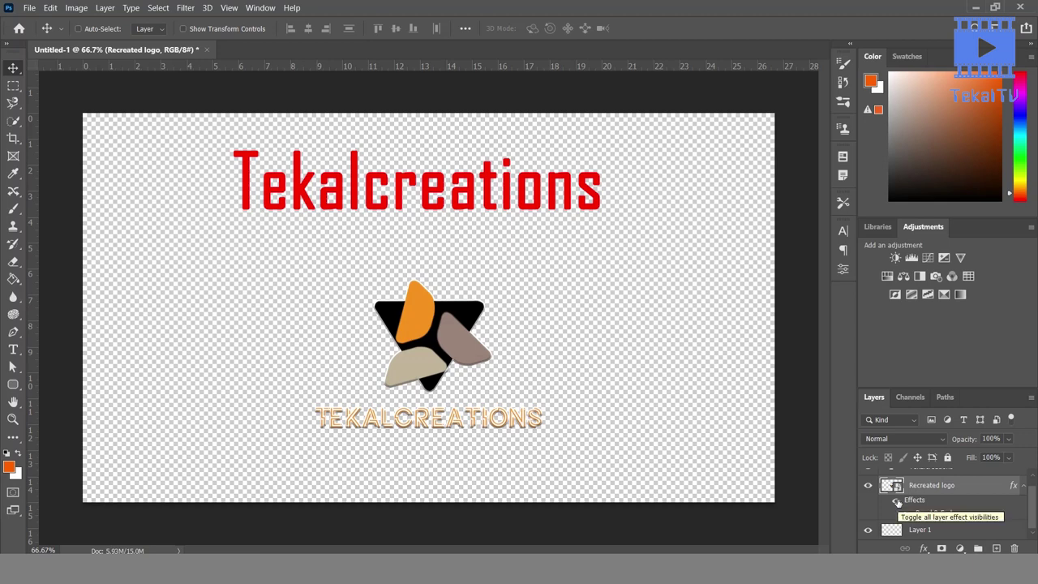
click(897, 501)
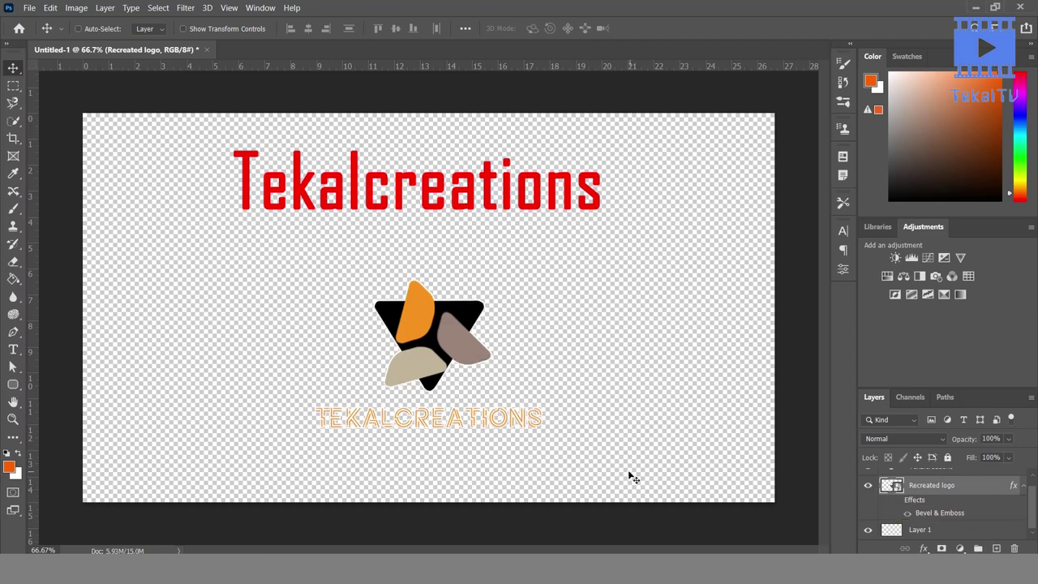